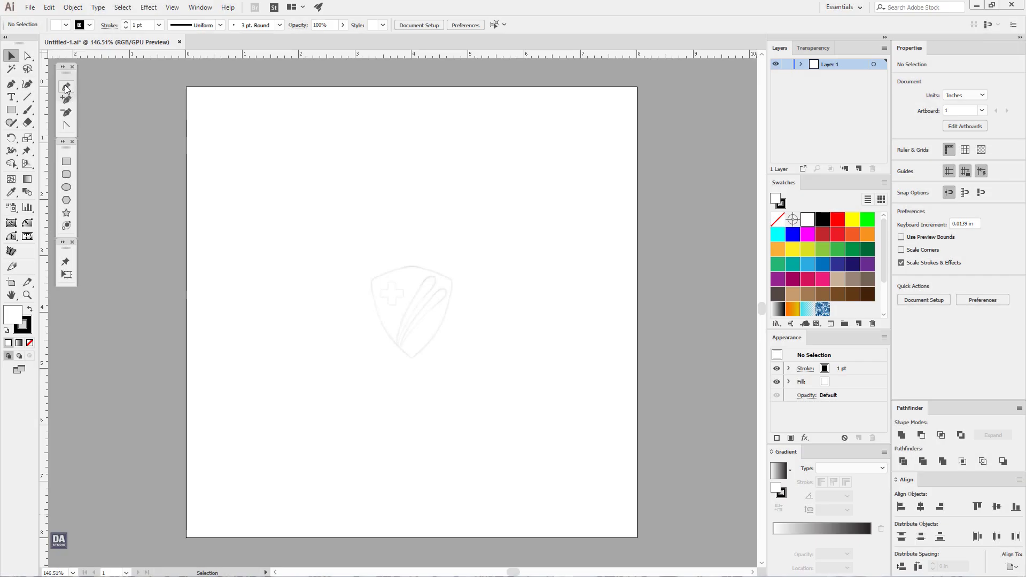
Place a vertical and a horizontal guide at 4 in, crossing over the shield sketch.
{"action": "left_click", "coordinate": [66, 87]}
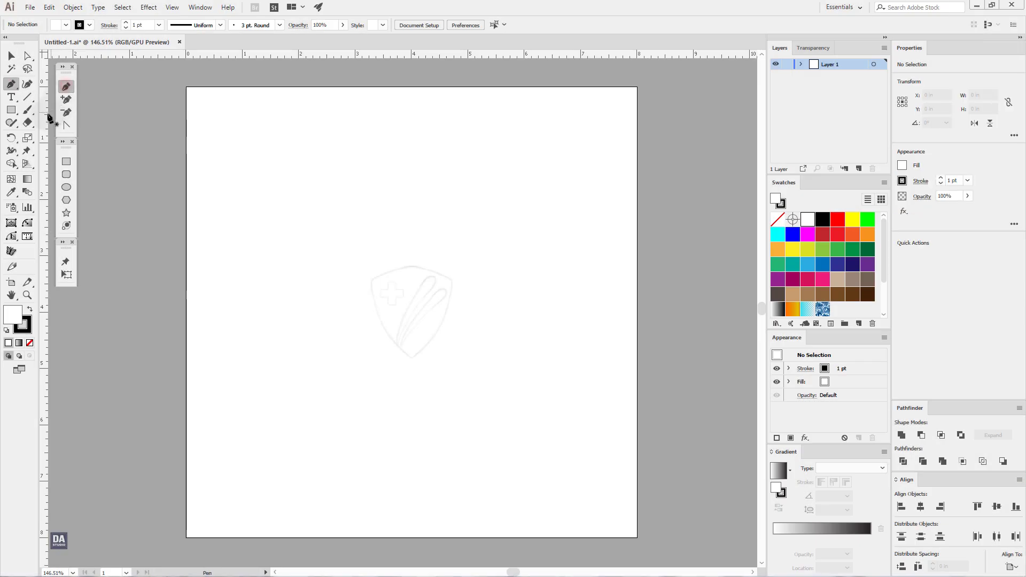
{"action": "left_click_drag", "start_coordinate": [45, 122], "coordinate": [414, 202]}
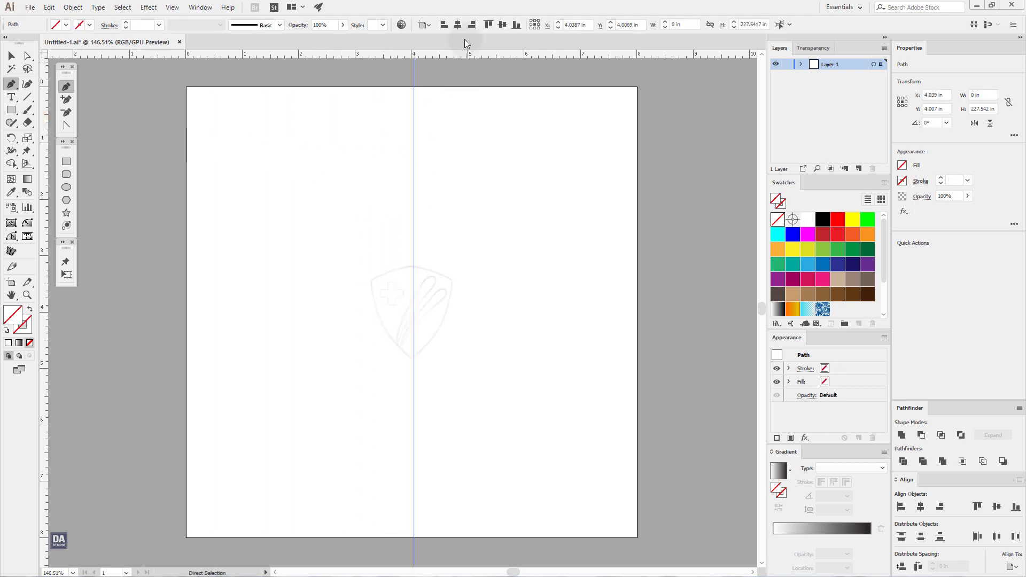
{"action": "left_click", "coordinate": [460, 24]}
{"action": "left_click_drag", "start_coordinate": [468, 54], "coordinate": [500, 238]}
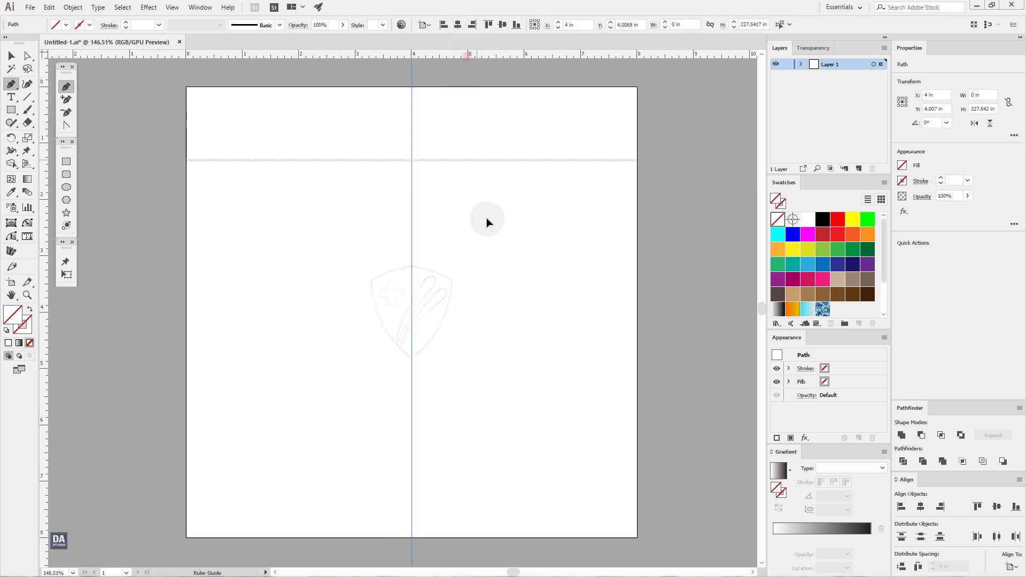
{"action": "left_click", "coordinate": [501, 25]}
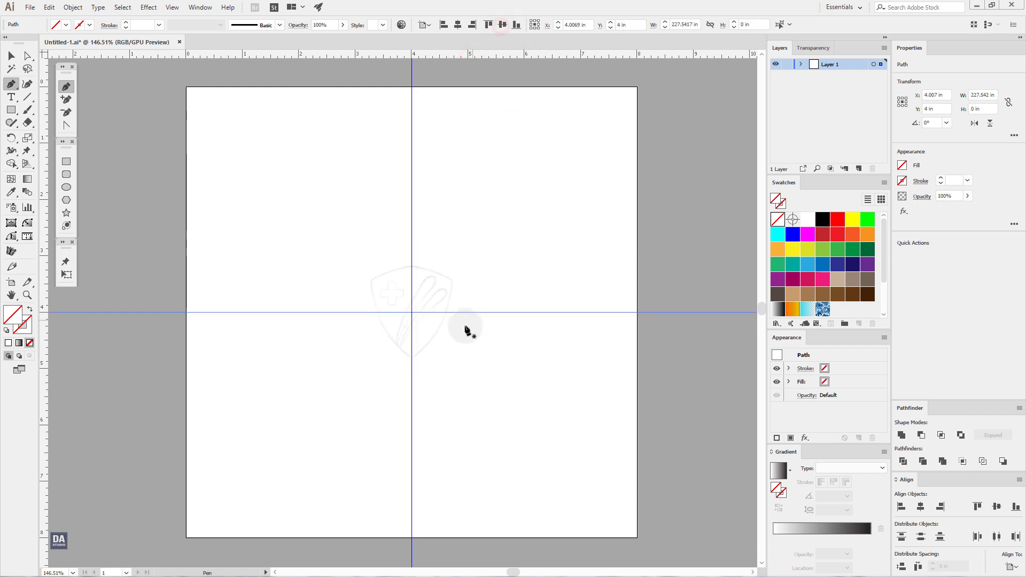
{"action": "left_click_drag", "start_coordinate": [418, 325], "coordinate": [505, 316]}
Pen-trace the shield's left edge from the bottom tip to the top-centre guide, stroked black.
{"action": "mouse_move", "coordinate": [371, 240]}
{"action": "left_mouse_down"}
{"action": "mouse_move", "coordinate": [344, 284]}
{"action": "mouse_move", "coordinate": [401, 310]}
{"action": "left_mouse_up"}
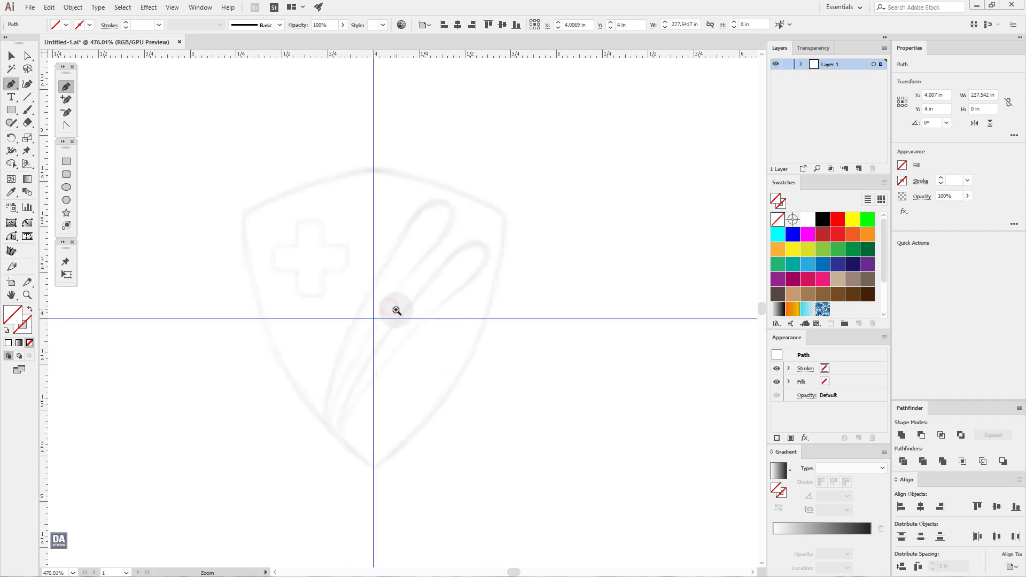
{"action": "left_click", "coordinate": [373, 466]}
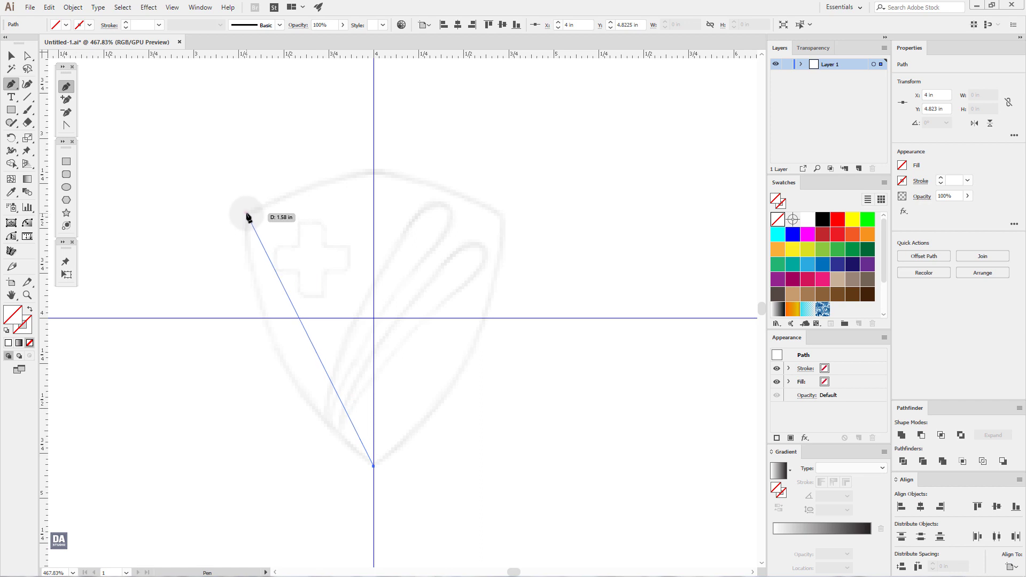
{"action": "left_click_drag", "start_coordinate": [246, 213], "coordinate": [241, 101]}
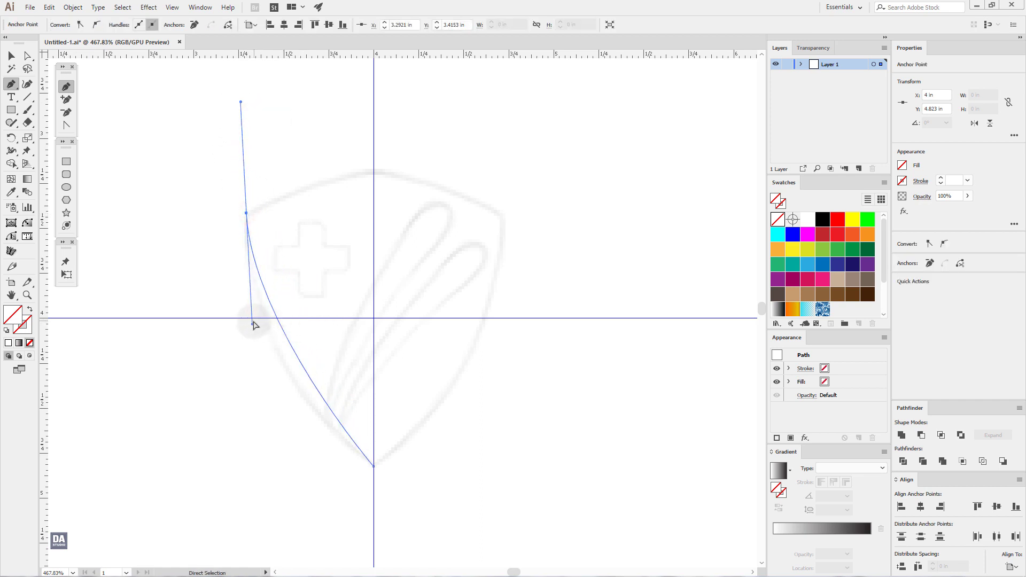
{"action": "left_click_drag", "start_coordinate": [252, 323], "coordinate": [240, 377]}
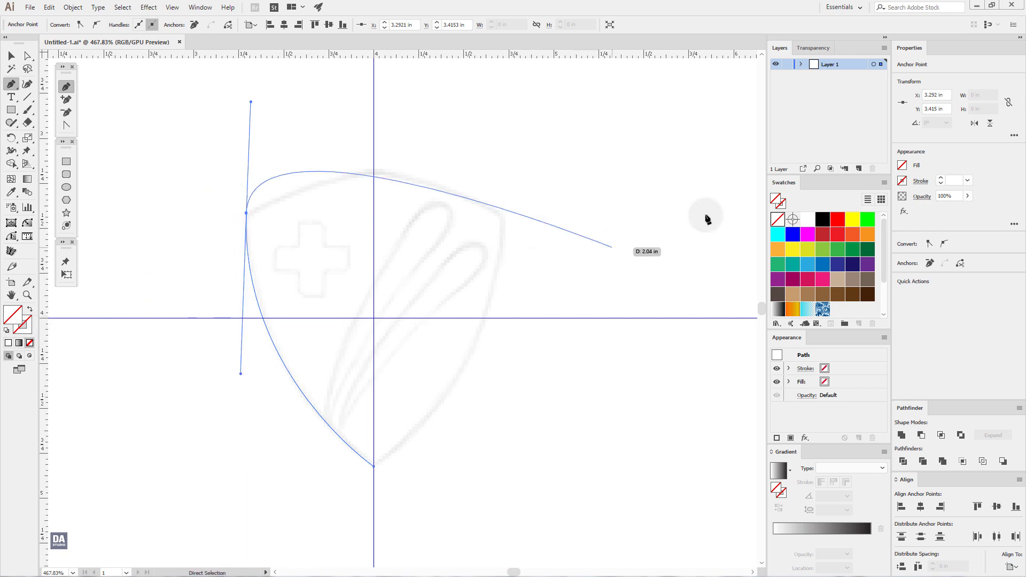
{"action": "left_click", "coordinate": [823, 223]}
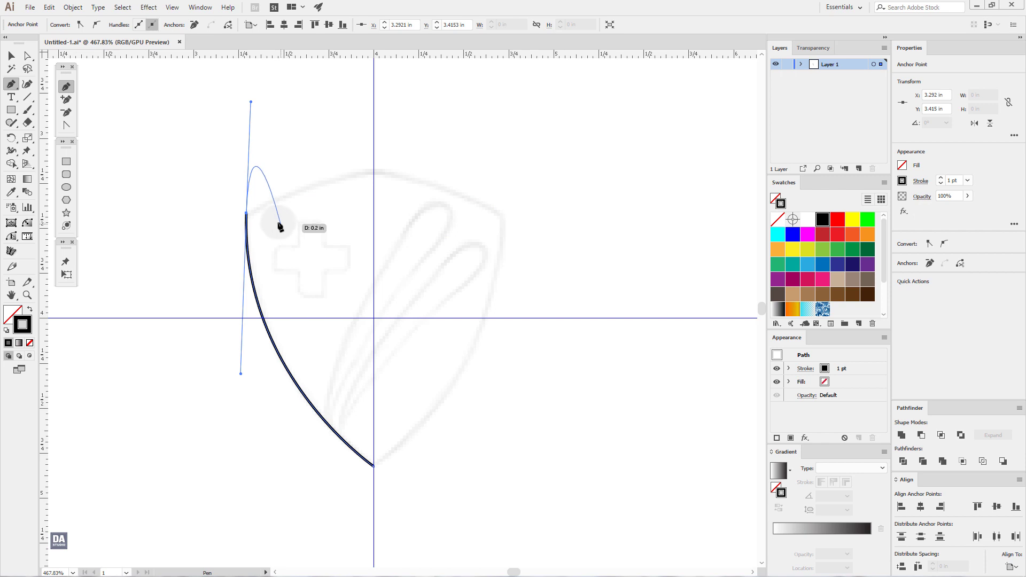
{"action": "left_click_drag", "start_coordinate": [246, 213], "coordinate": [247, 217]}
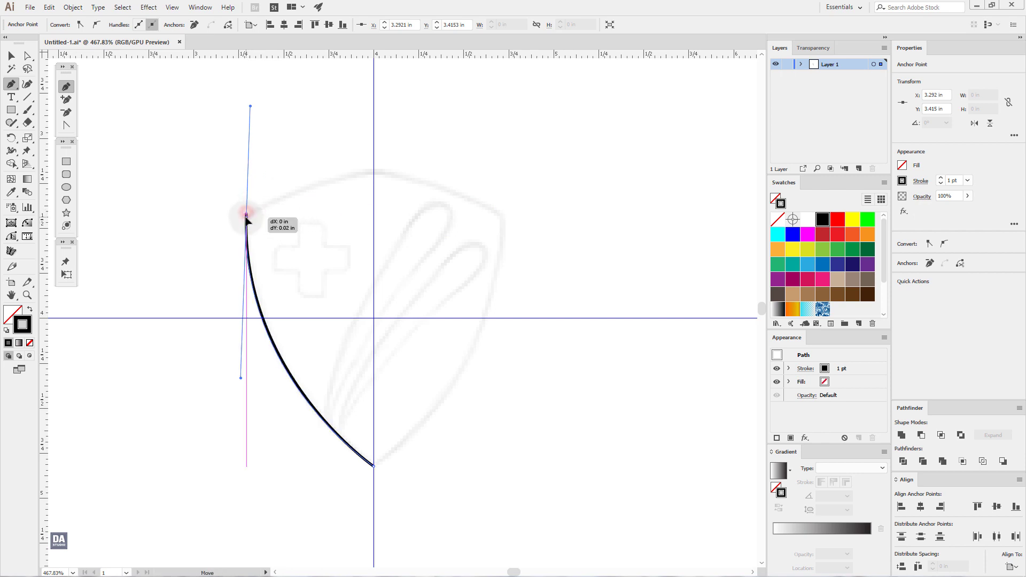
{"action": "mouse_move", "coordinate": [242, 380]}
{"action": "left_mouse_down"}
{"action": "mouse_move", "coordinate": [230, 400]}
{"action": "mouse_move", "coordinate": [238, 412]}
{"action": "left_mouse_up"}
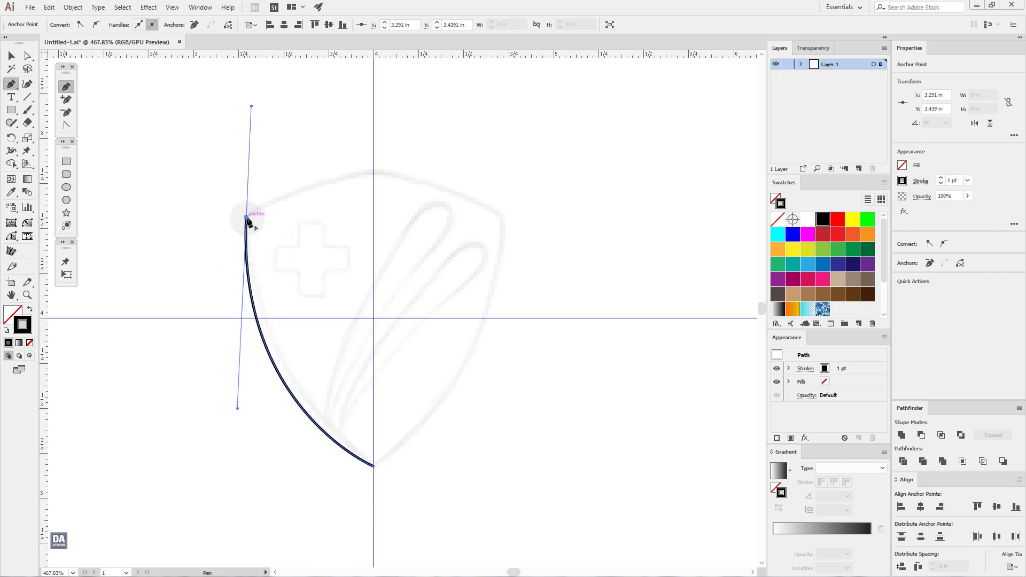
{"action": "left_click_drag", "start_coordinate": [246, 218], "coordinate": [375, 176]}
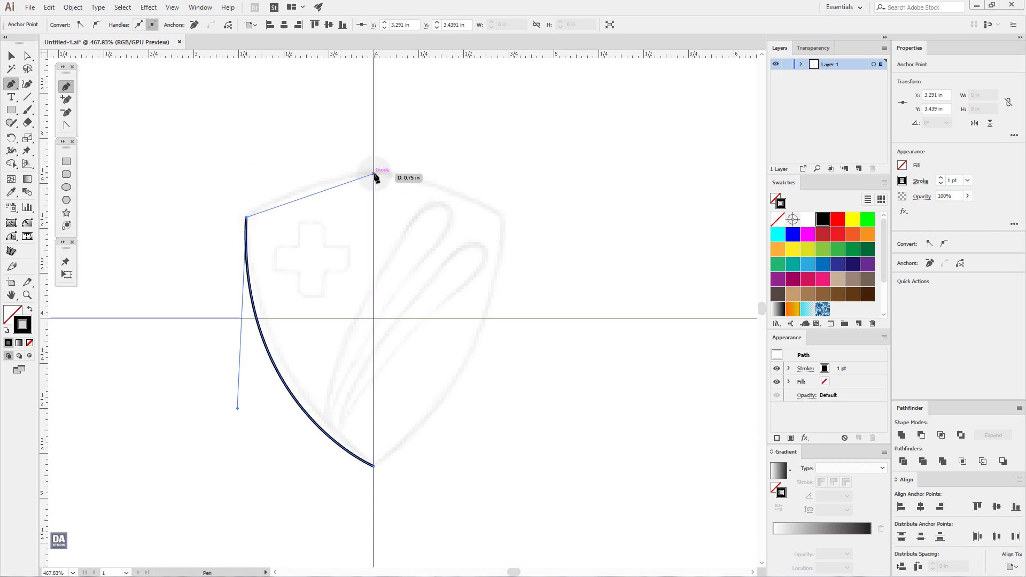
{"action": "left_click_drag", "start_coordinate": [374, 173], "coordinate": [446, 168]}
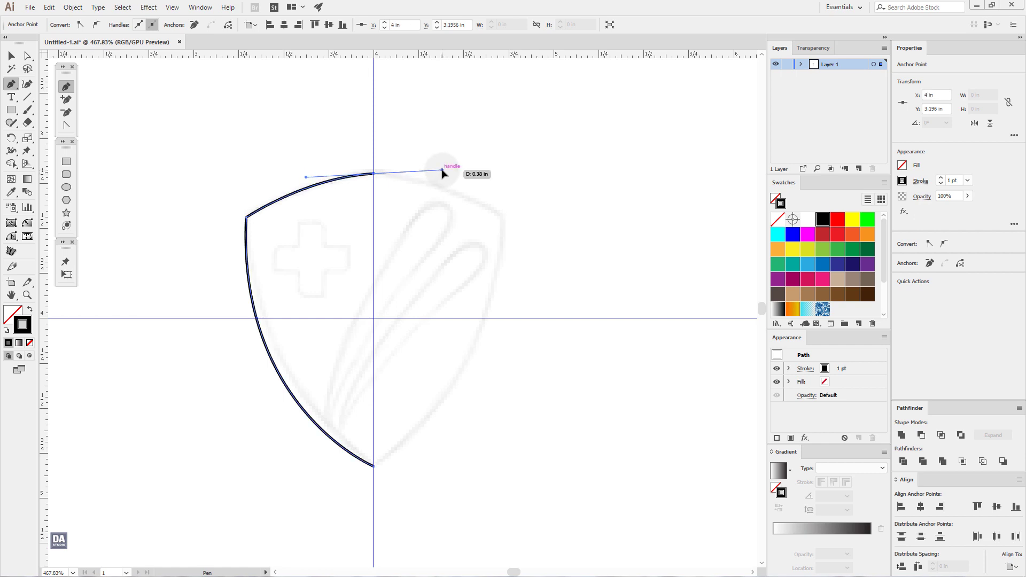
{"action": "left_click", "coordinate": [477, 200], "text": "ctrl"}
Reflect a vertical copy of the left half about the bottom point to form the right half.
{"action": "key", "text": "v"}
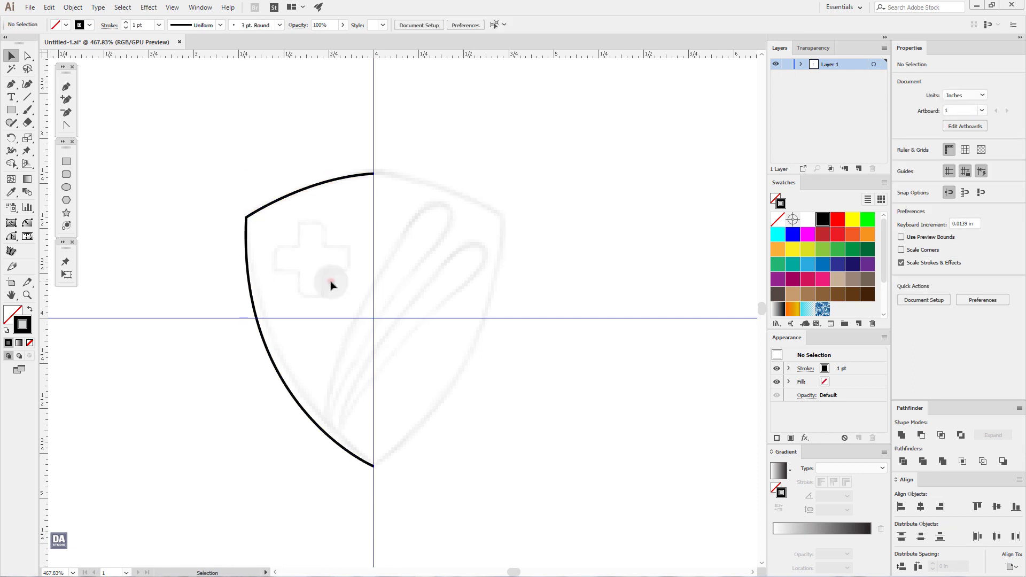
{"action": "left_click", "coordinate": [247, 232]}
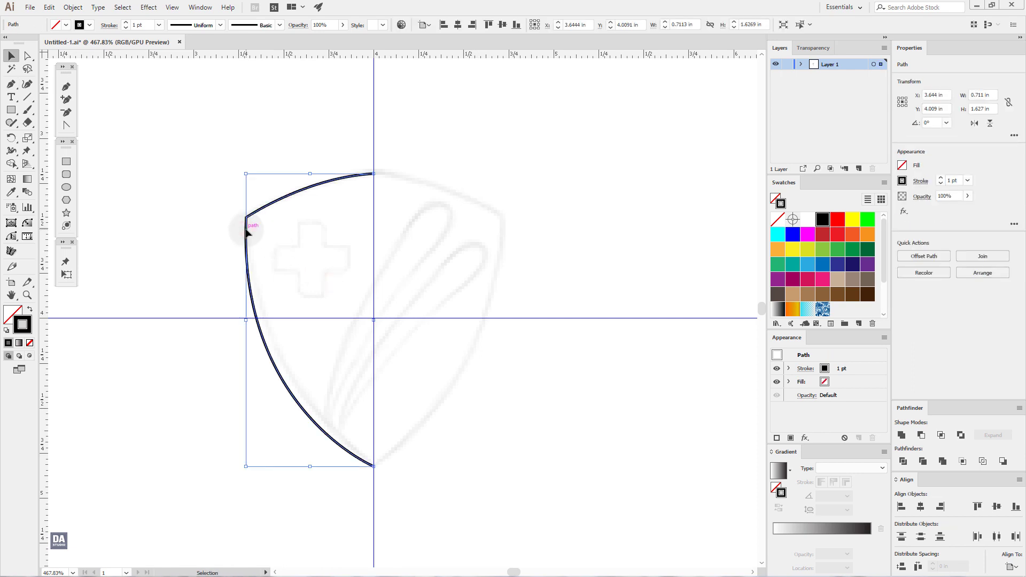
{"action": "left_click", "coordinate": [15, 141]}
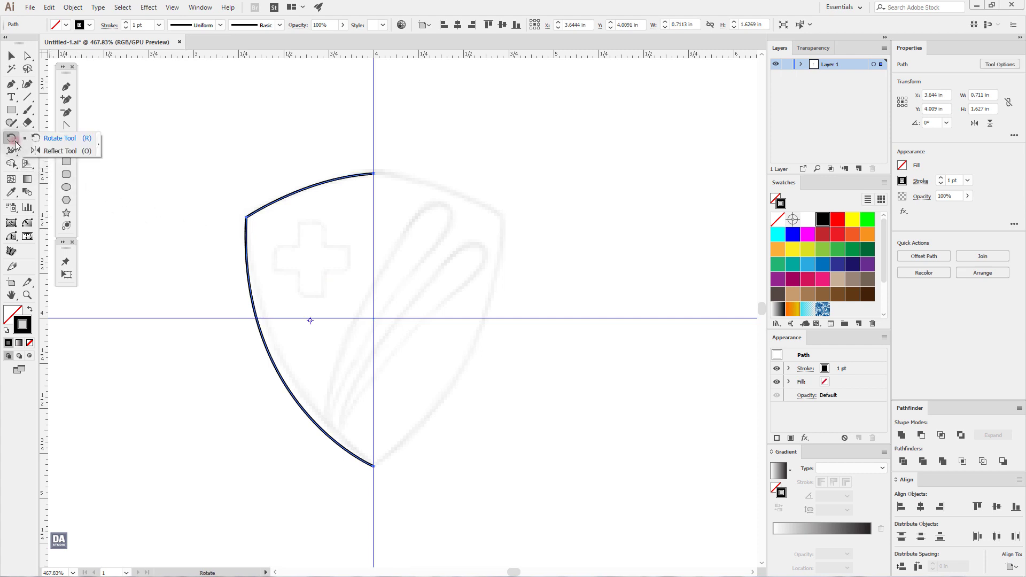
{"action": "left_click", "coordinate": [35, 150]}
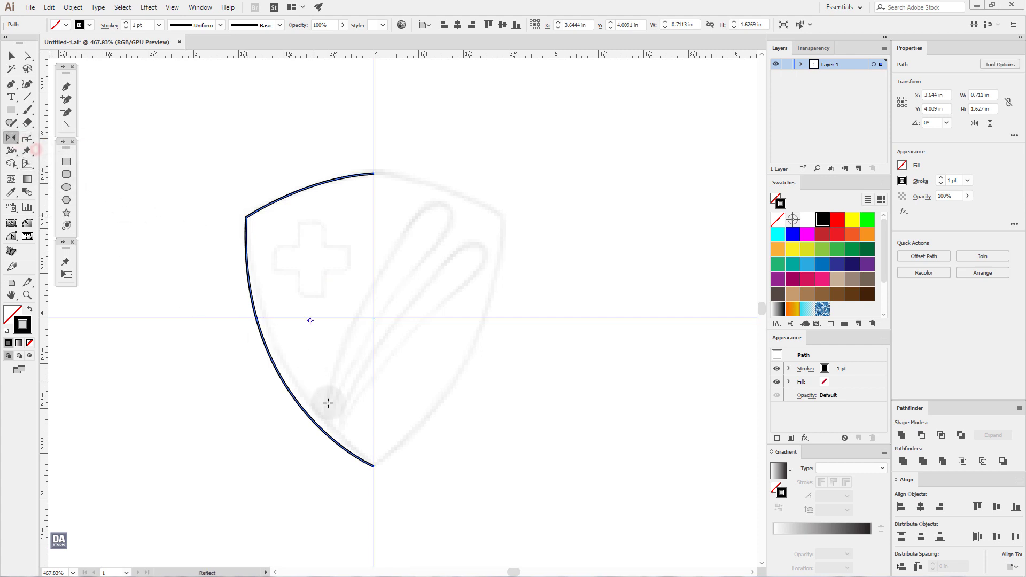
{"action": "left_click", "coordinate": [374, 466], "text": "alt"}
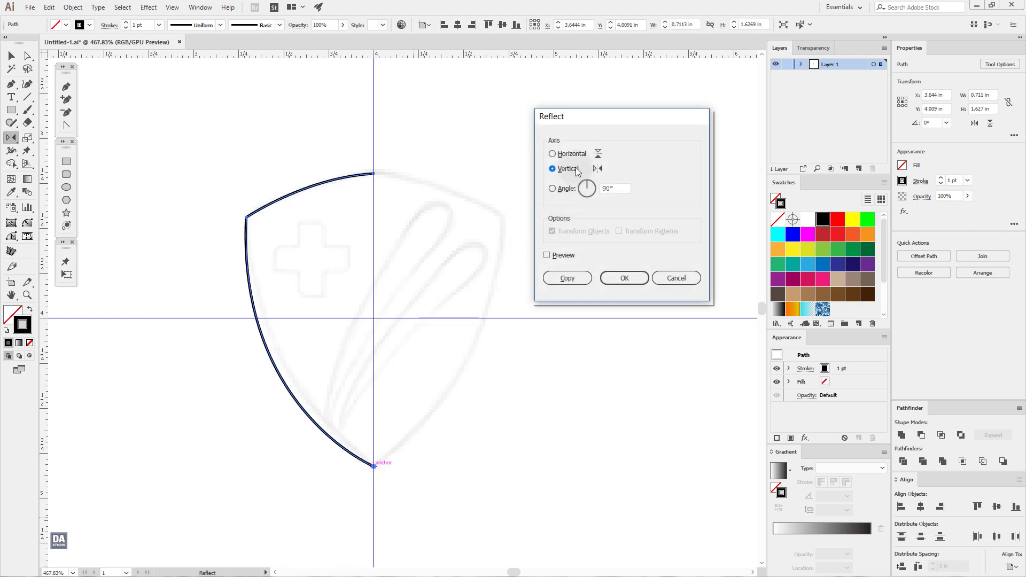
{"action": "left_click", "coordinate": [565, 255]}
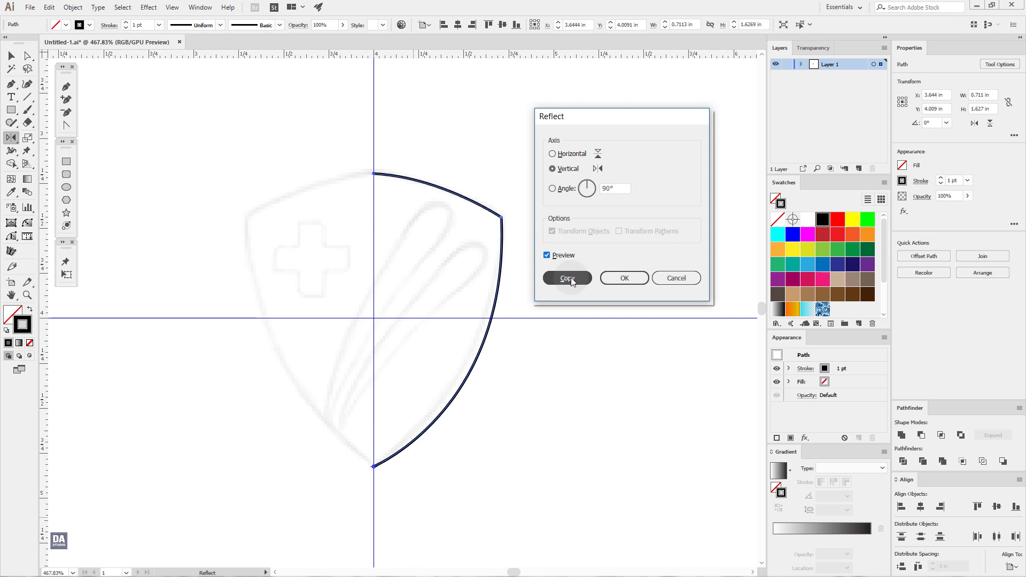
{"action": "left_click", "coordinate": [571, 277]}
Select both shield halves and join them into one path.
{"action": "left_click", "coordinate": [12, 55]}
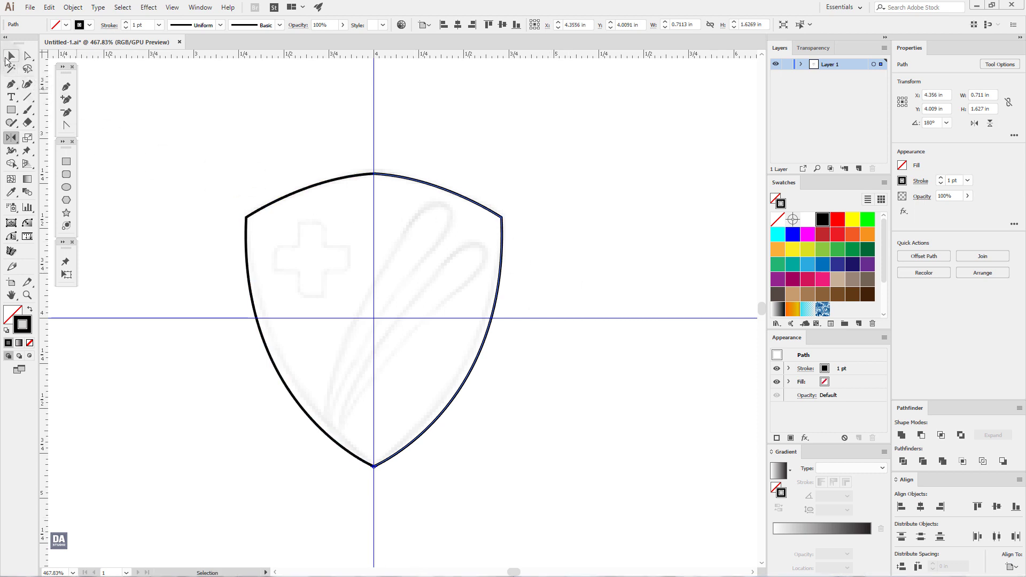
{"action": "left_click", "coordinate": [146, 140]}
{"action": "left_click", "coordinate": [362, 178]}
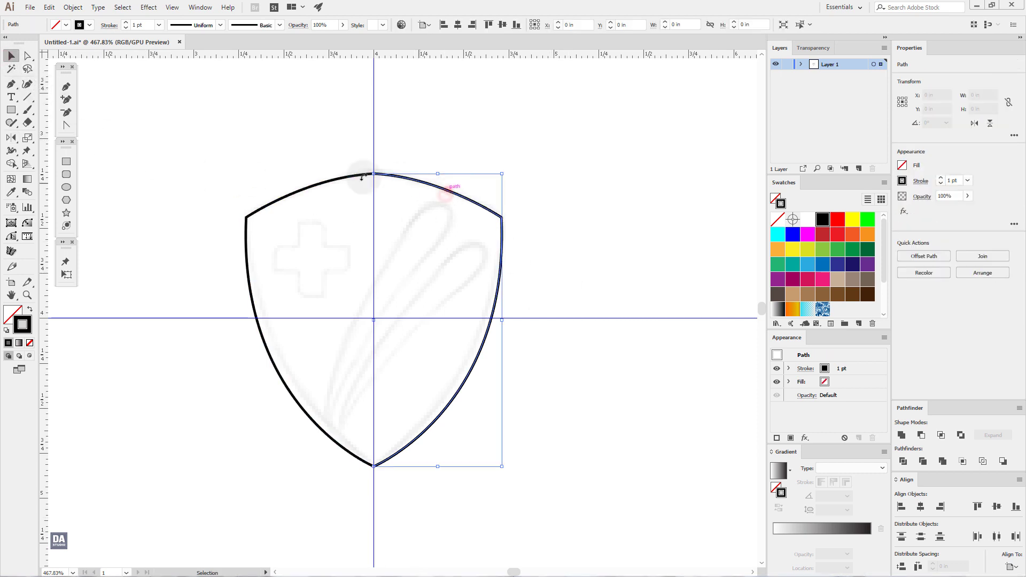
{"action": "left_click", "coordinate": [332, 183], "text": "shift"}
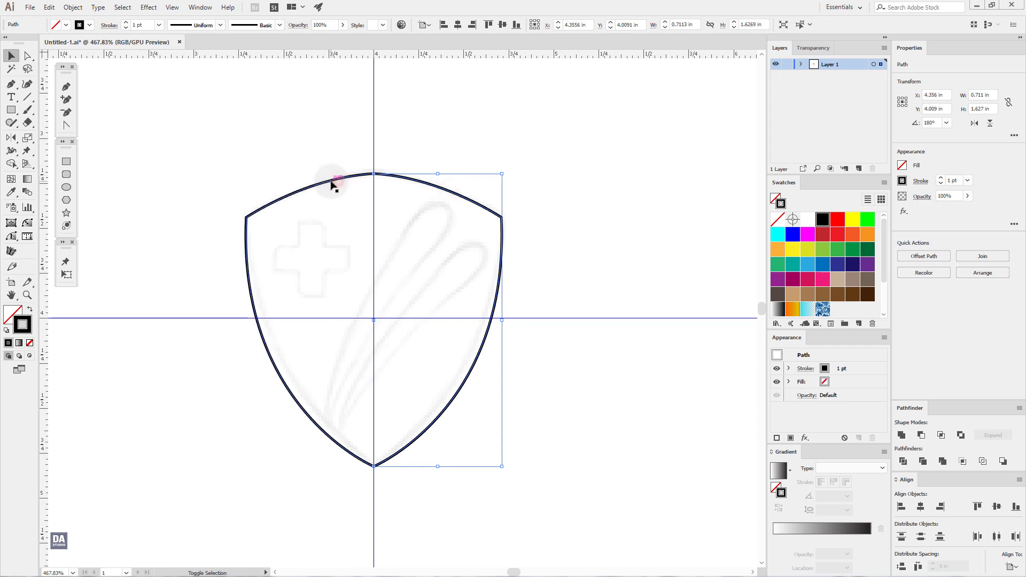
{"action": "left_click", "coordinate": [522, 389]}
{"action": "left_click", "coordinate": [471, 369]}
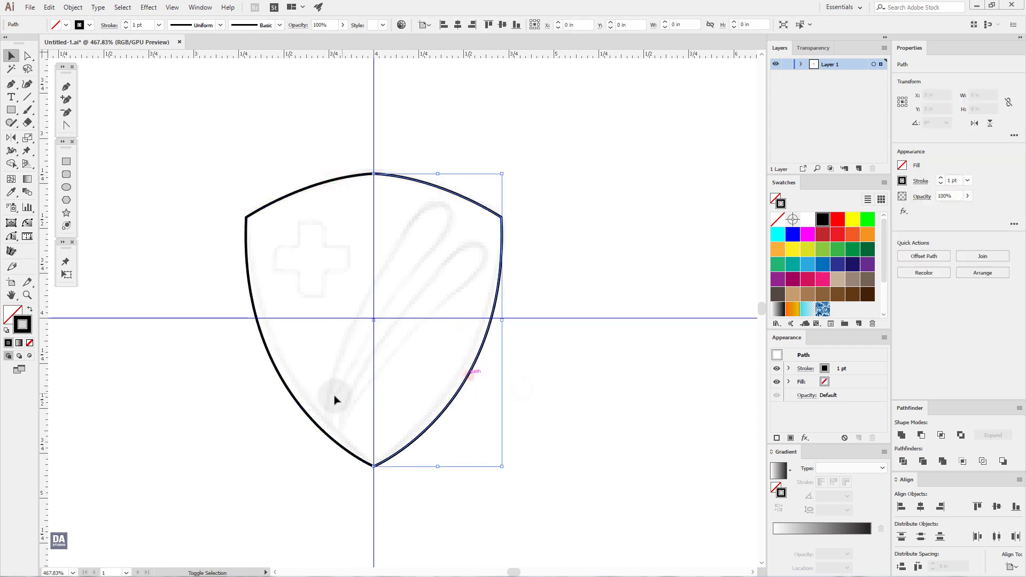
{"action": "left_click", "coordinate": [299, 414], "text": "shift"}
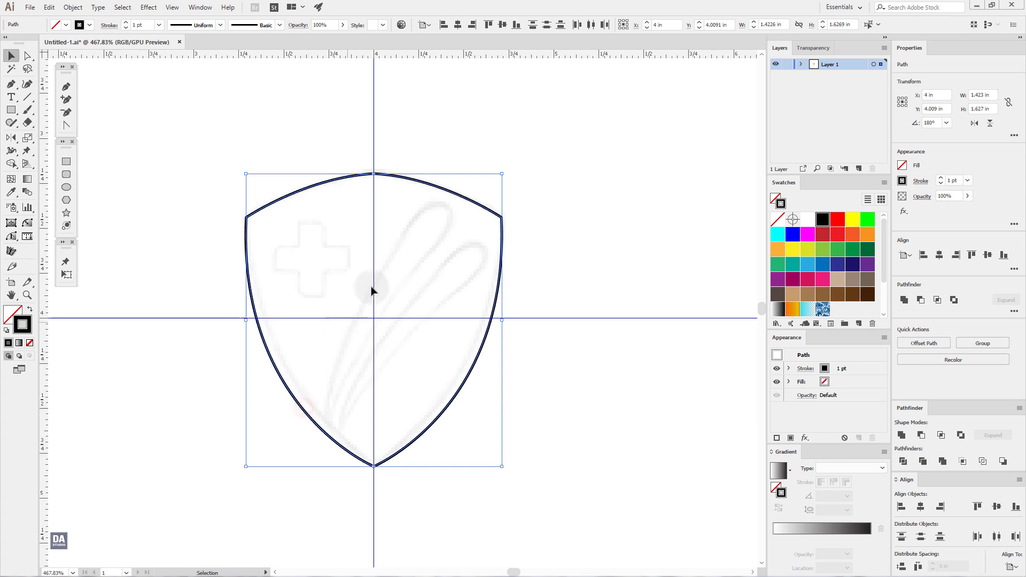
{"action": "right_click", "coordinate": [411, 247]}
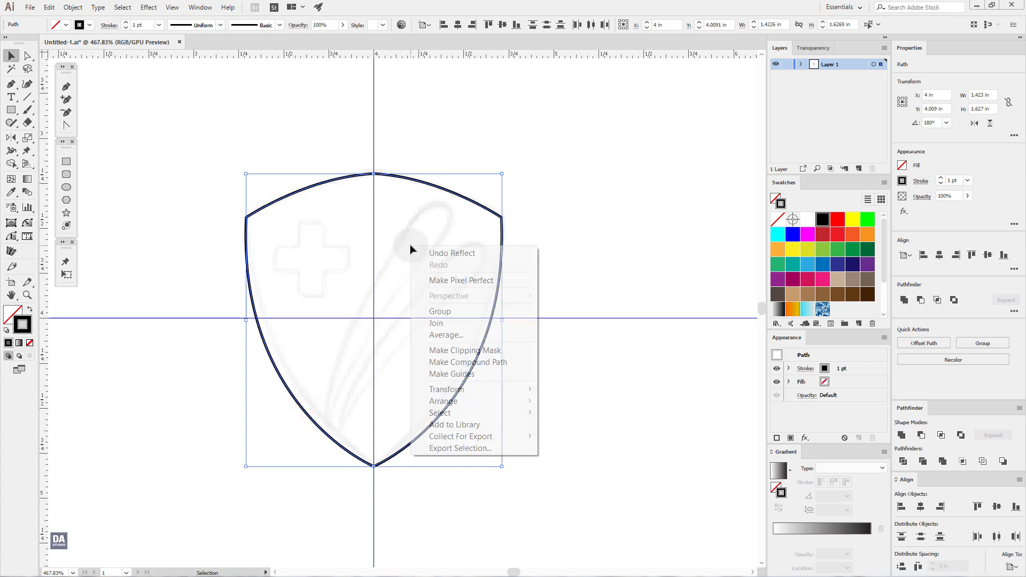
{"action": "left_click", "coordinate": [449, 324]}
{"action": "left_click", "coordinate": [549, 342]}
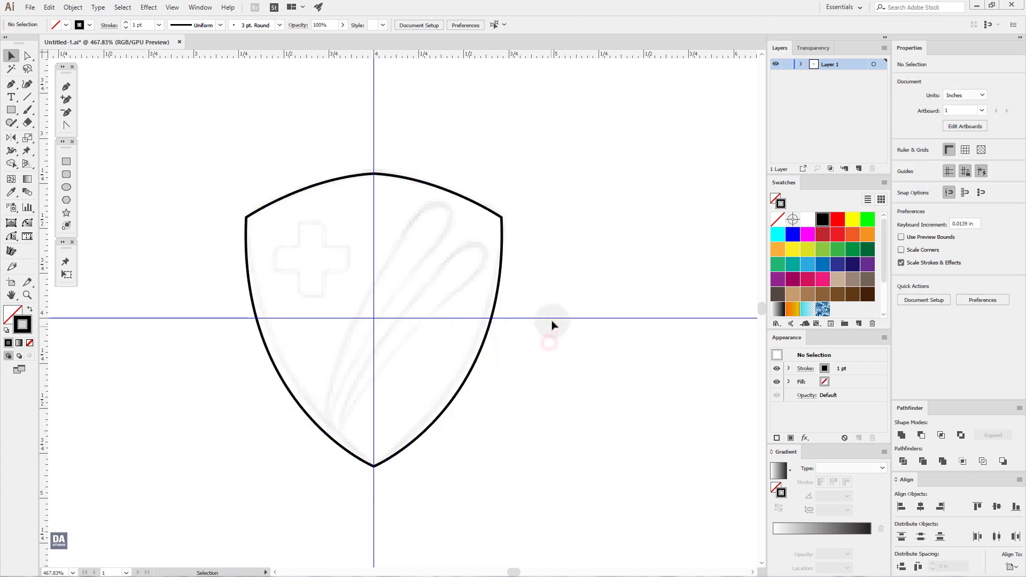
Delete the horizontal guide and round the shield's two upper corners with live corners.
{"action": "left_click", "coordinate": [552, 319]}
{"action": "key", "text": "Delete"}
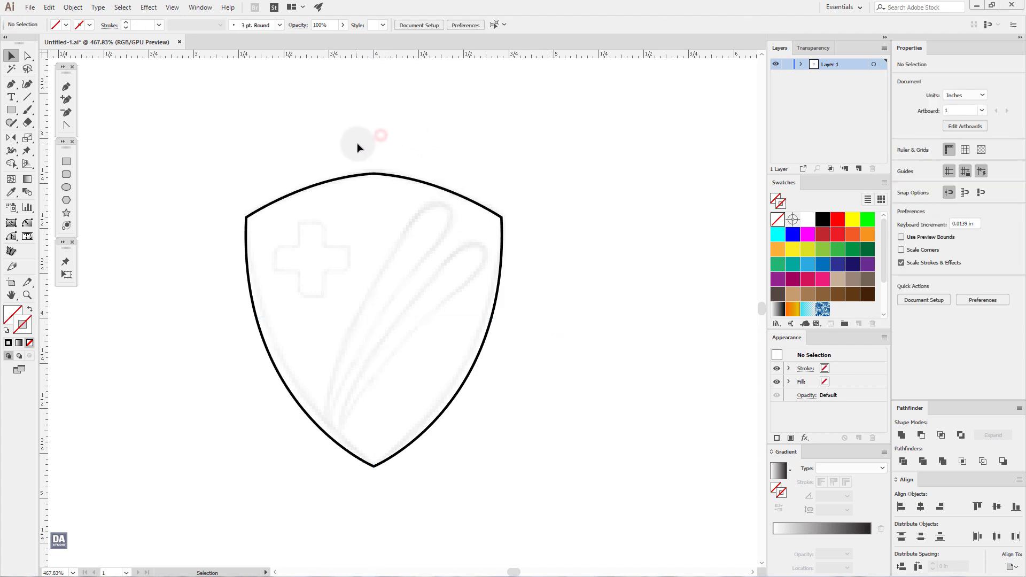
{"action": "left_click", "coordinate": [357, 176]}
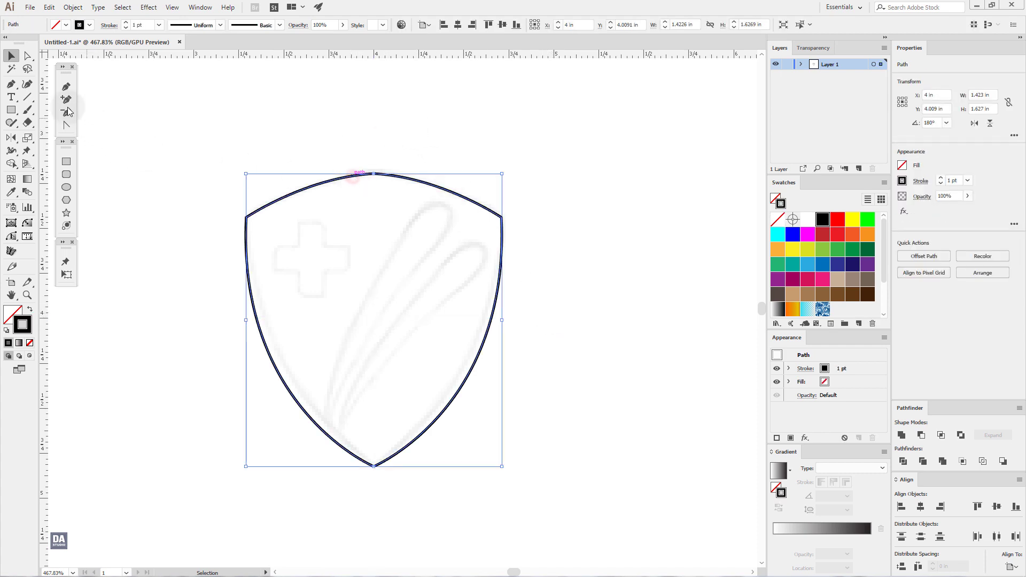
{"action": "left_click", "coordinate": [34, 56]}
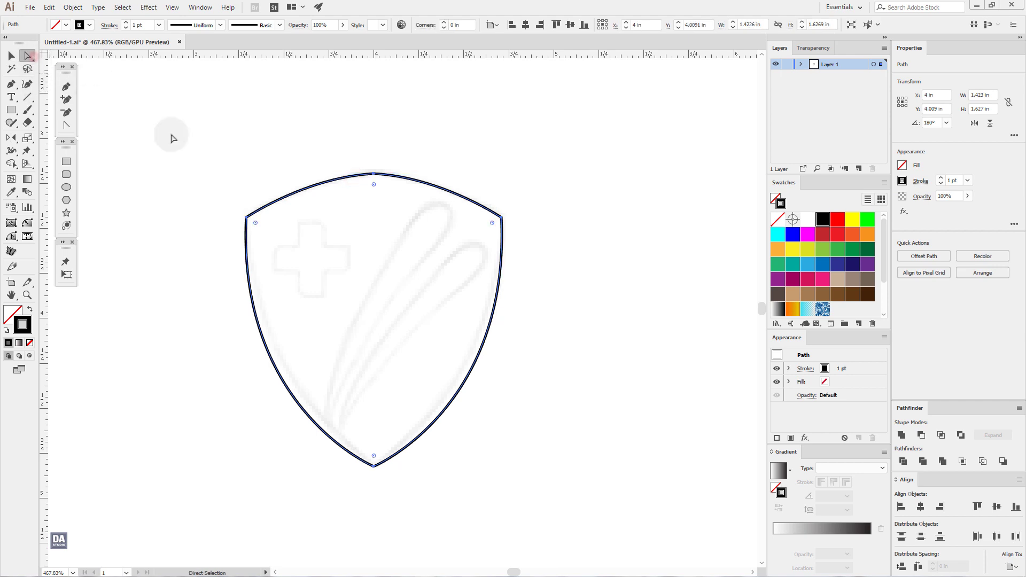
{"action": "left_click", "coordinate": [226, 201]}
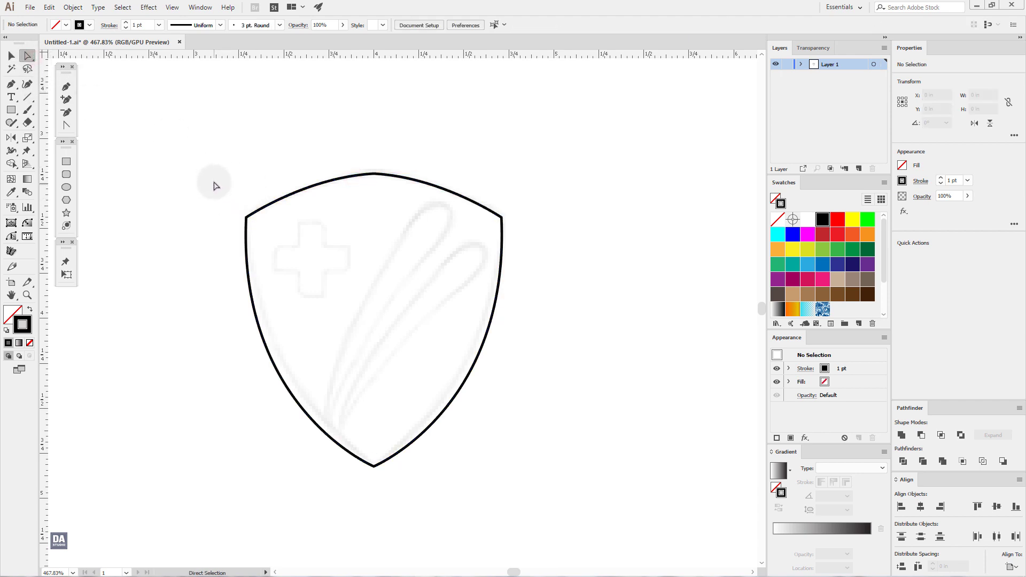
{"action": "mouse_move", "coordinate": [216, 157]}
{"action": "left_mouse_down"}
{"action": "mouse_move", "coordinate": [477, 248]}
{"action": "mouse_move", "coordinate": [529, 254]}
{"action": "left_mouse_up"}
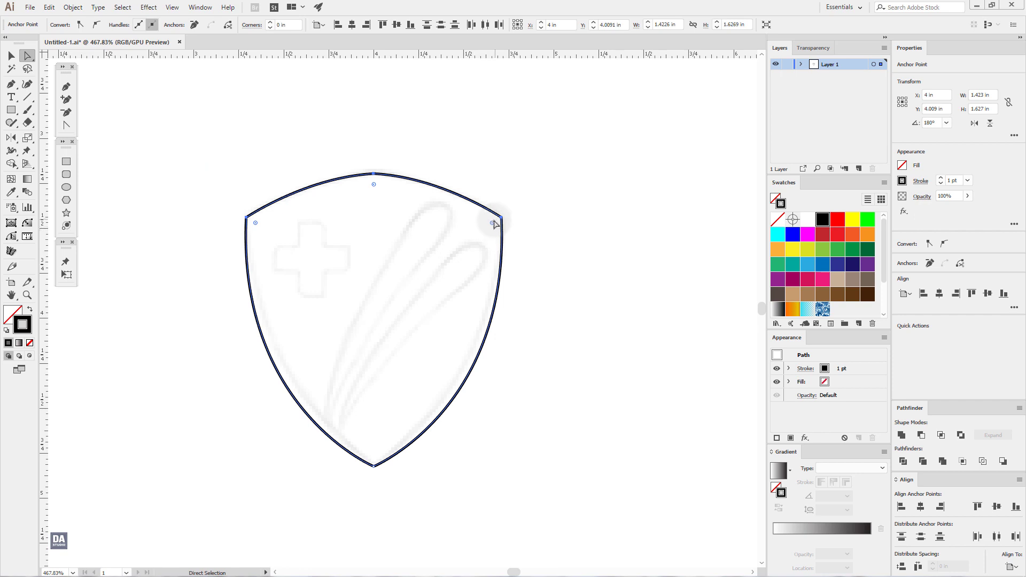
{"action": "left_click", "coordinate": [537, 246]}
{"action": "left_click_drag", "start_coordinate": [548, 180], "coordinate": [279, 219]}
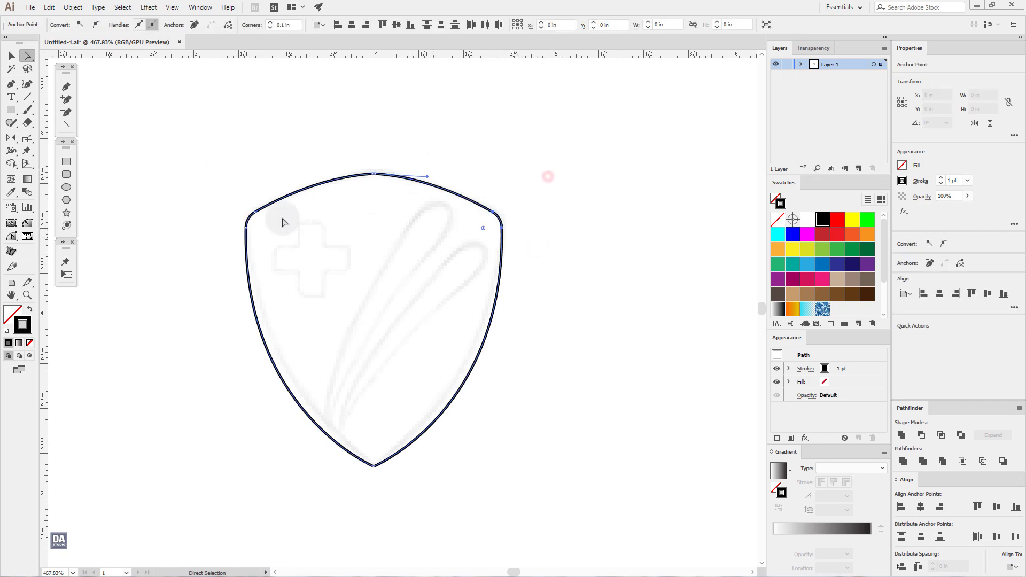
{"action": "left_click_drag", "start_coordinate": [223, 200], "coordinate": [267, 235]}
Round the shield's top point into a smooth arch.
{"action": "scroll", "coordinate": [272, 240], "scroll_direction": "up", "scroll_amount": 1}
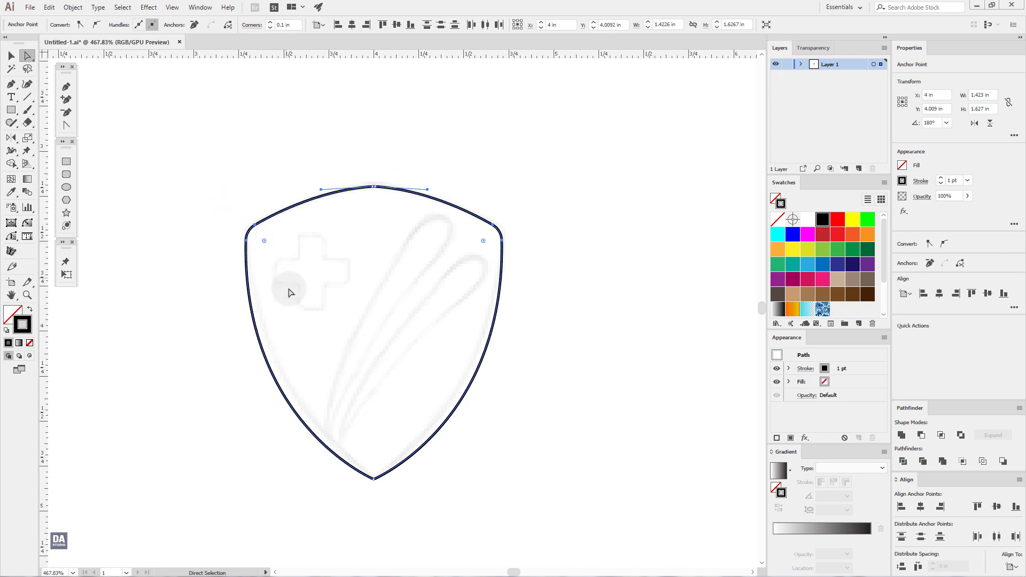
{"action": "mouse_move", "coordinate": [300, 293]}
{"action": "left_mouse_down"}
{"action": "mouse_move", "coordinate": [354, 310]}
{"action": "mouse_move", "coordinate": [376, 305]}
{"action": "left_mouse_up"}
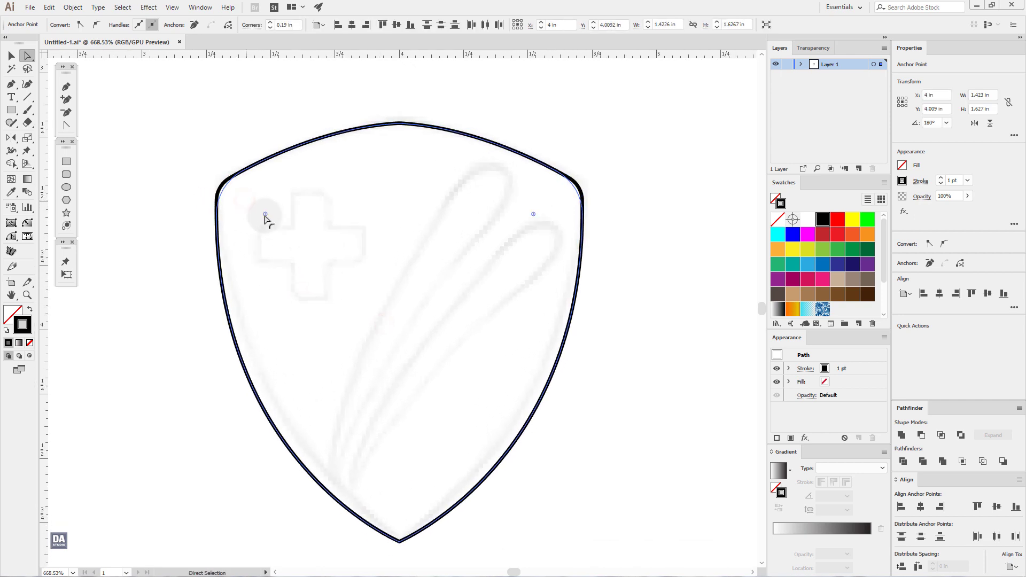
{"action": "left_click", "coordinate": [286, 220]}
{"action": "left_click_drag", "start_coordinate": [342, 88], "coordinate": [469, 167]}
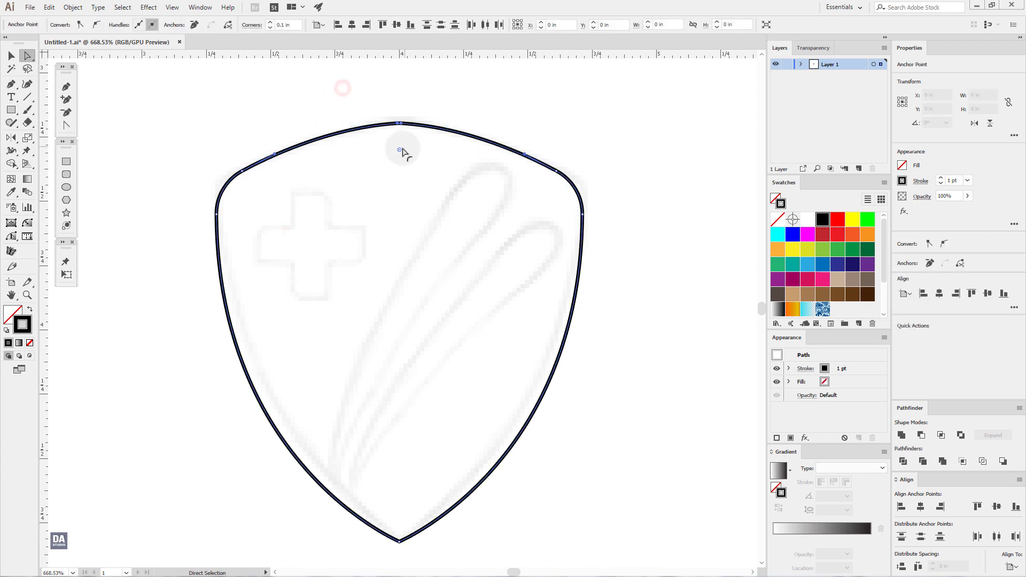
{"action": "left_click_drag", "start_coordinate": [401, 150], "coordinate": [406, 409]}
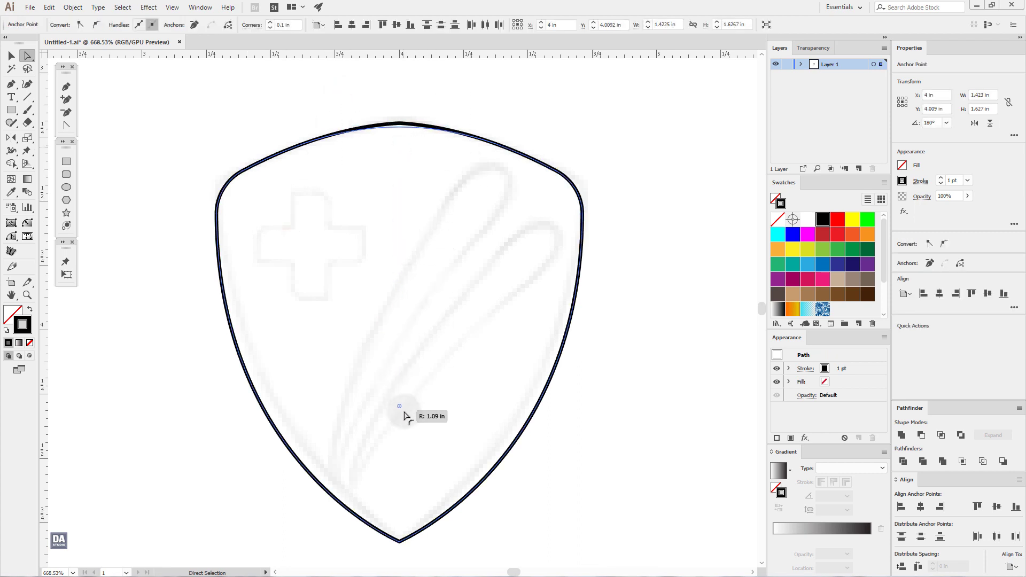
{"action": "left_click", "coordinate": [426, 351]}
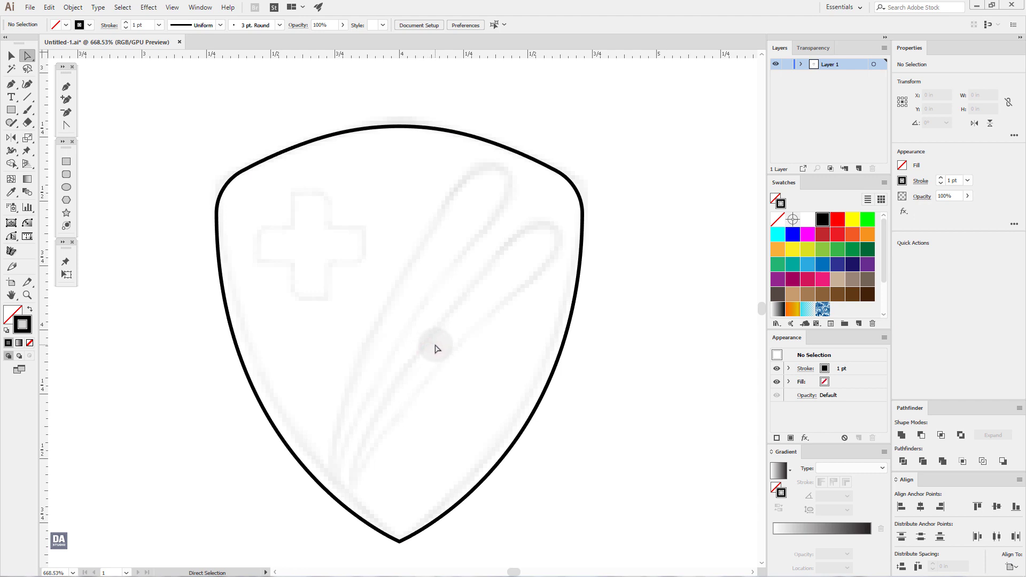
Draw a thin closed triangle from the claw's lower tip to two upper points.
{"action": "key", "text": "v"}
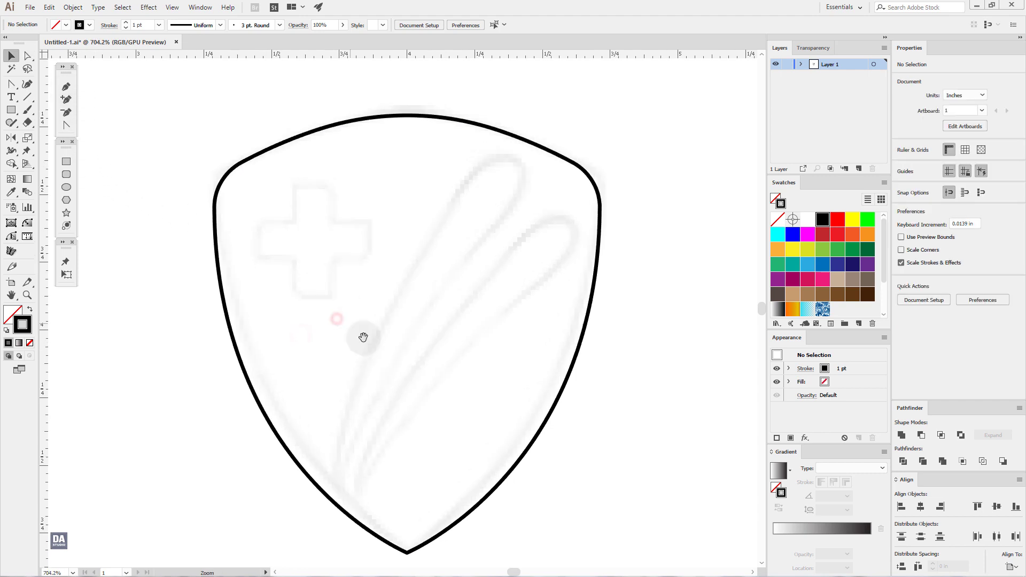
{"action": "scroll", "coordinate": [374, 338], "scroll_direction": "up", "scroll_amount": 1}
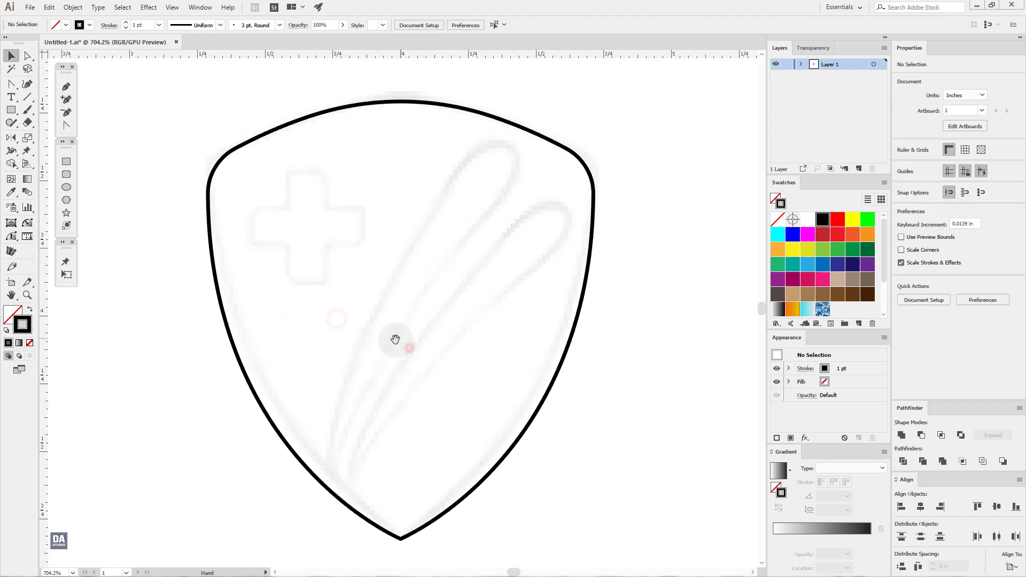
{"action": "left_click", "coordinate": [66, 87]}
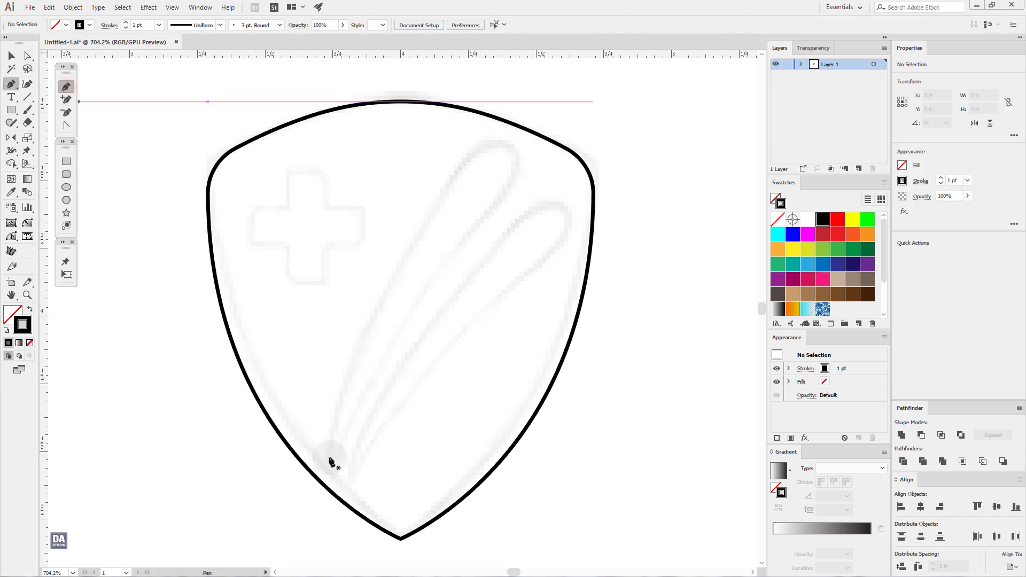
{"action": "left_click_drag", "start_coordinate": [329, 467], "coordinate": [334, 458]}
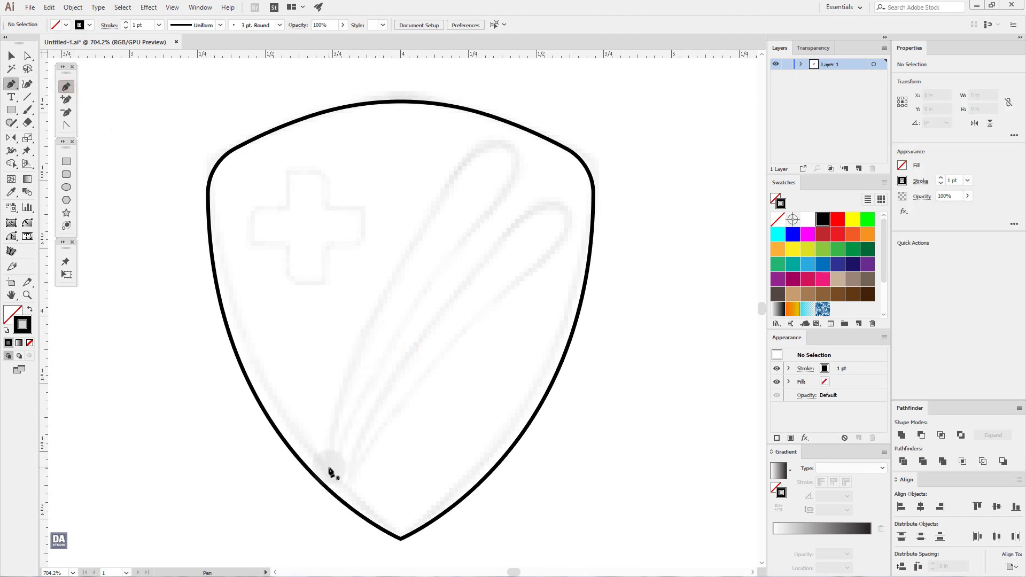
{"action": "left_click", "coordinate": [482, 146]}
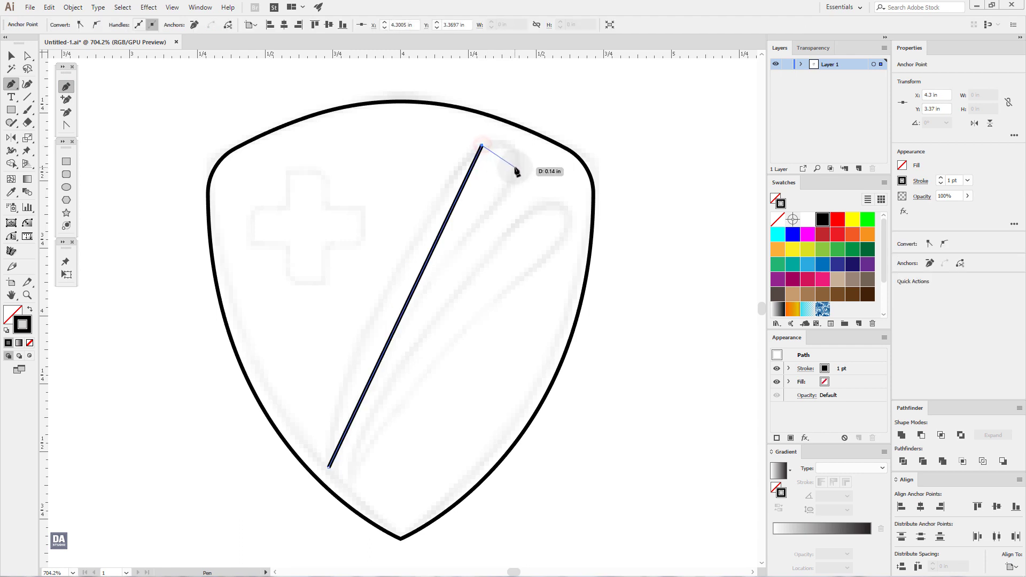
{"action": "left_click", "coordinate": [517, 168]}
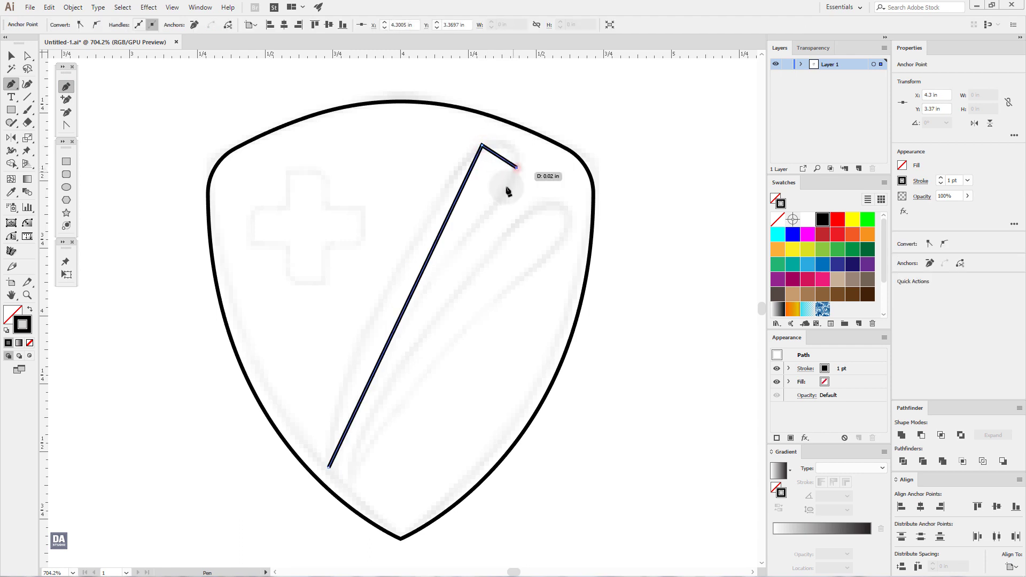
{"action": "left_click", "coordinate": [330, 467]}
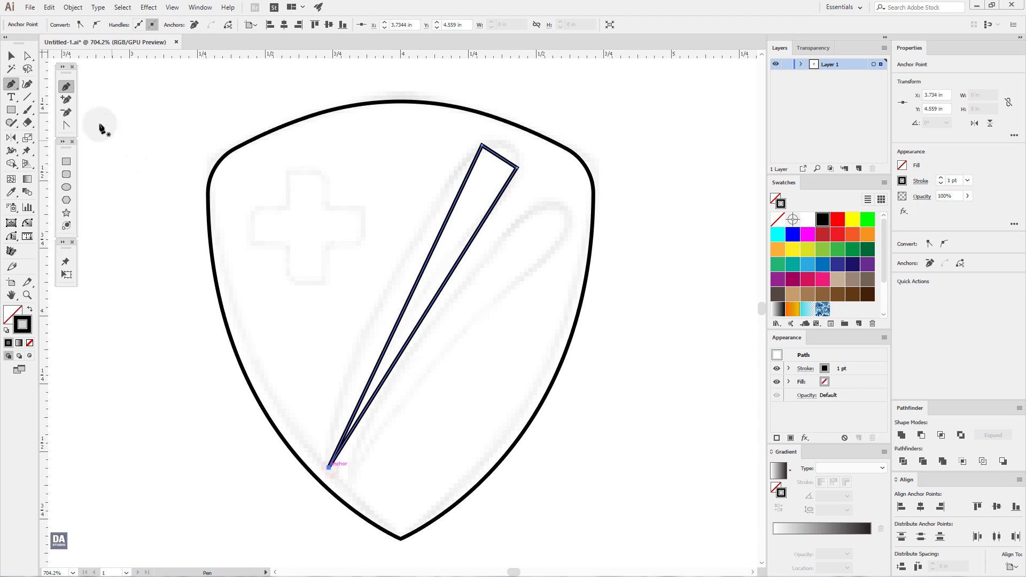
Bend the claw's side into a smooth curve with the Anchor Point tool.
{"action": "left_click", "coordinate": [27, 56]}
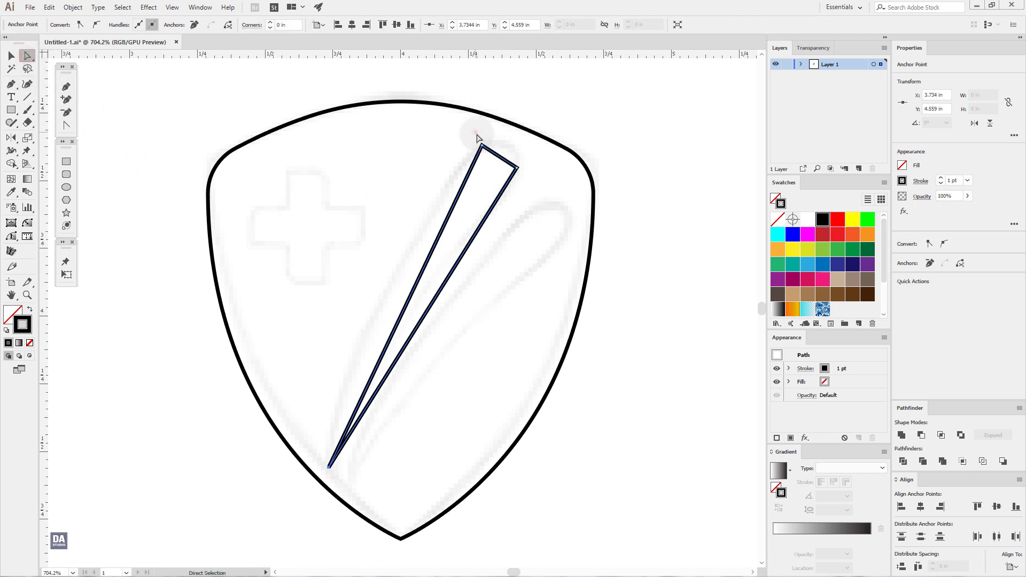
{"action": "mouse_move", "coordinate": [475, 131]}
{"action": "left_mouse_down"}
{"action": "mouse_move", "coordinate": [526, 188]}
{"action": "mouse_move", "coordinate": [488, 184]}
{"action": "left_mouse_up"}
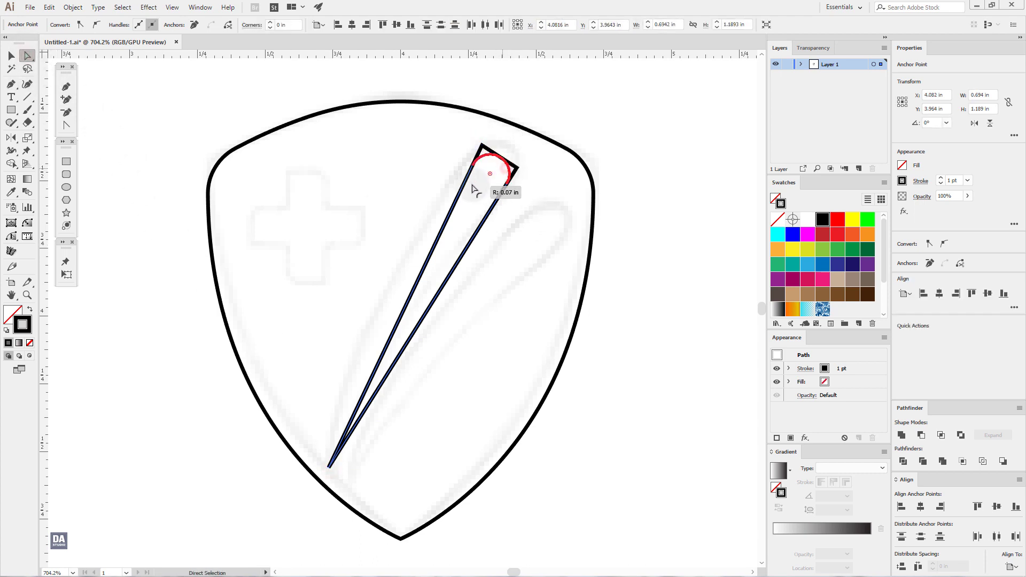
{"action": "left_click", "coordinate": [66, 127]}
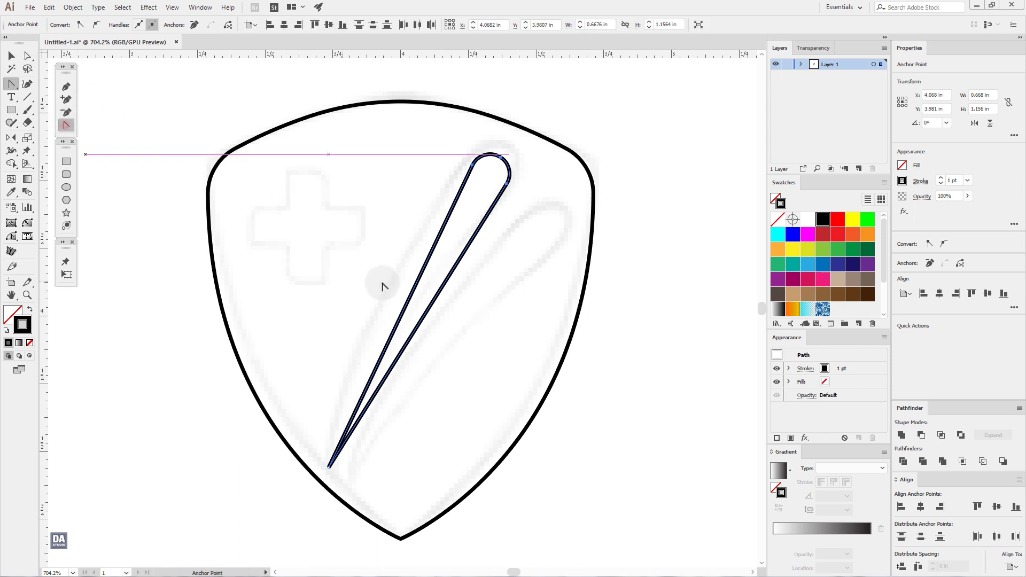
{"action": "mouse_move", "coordinate": [412, 295]}
{"action": "left_mouse_down"}
{"action": "mouse_move", "coordinate": [390, 285]}
{"action": "mouse_move", "coordinate": [419, 289]}
{"action": "left_mouse_up"}
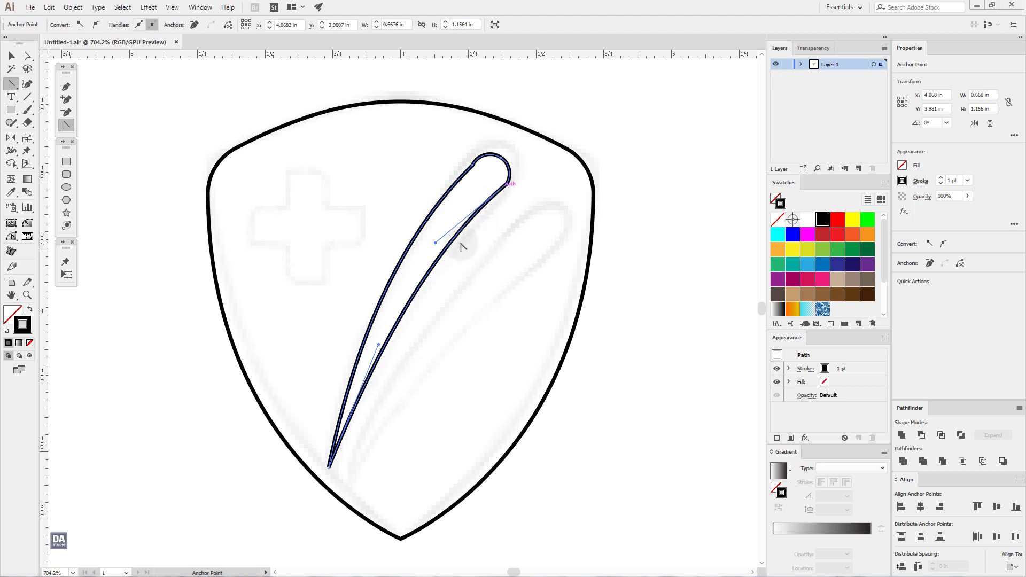
{"action": "left_click_drag", "start_coordinate": [436, 240], "coordinate": [430, 235]}
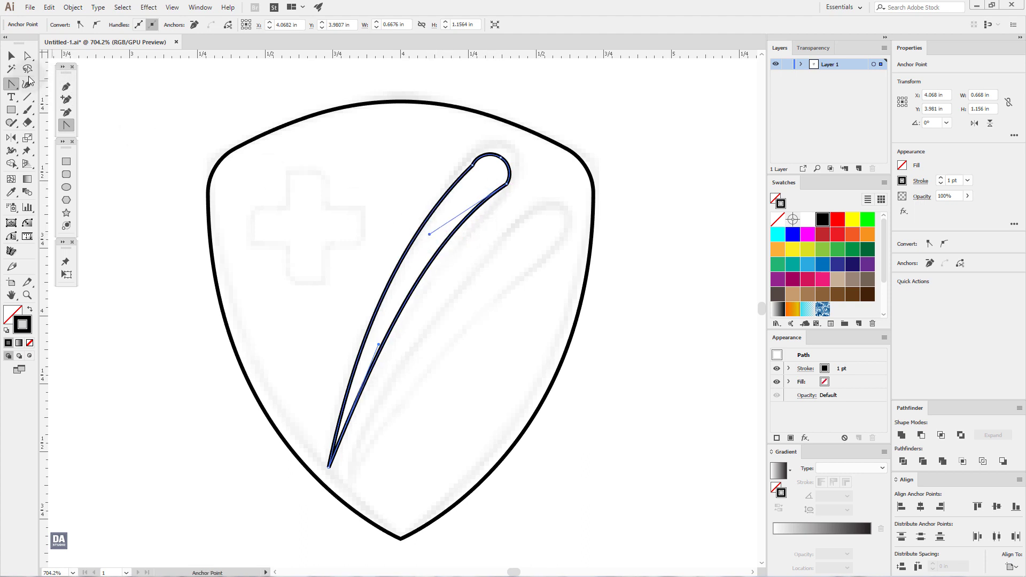
Round the claw's upper tip and smooth the kink beside it.
{"action": "scroll", "coordinate": [527, 171], "scroll_direction": "up", "scroll_amount": 2}
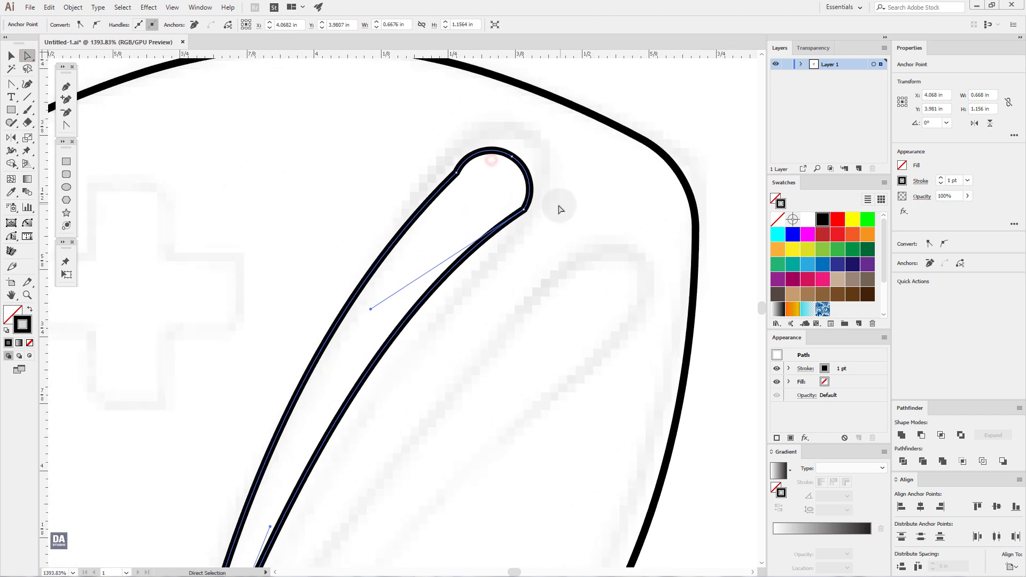
{"action": "left_click", "coordinate": [510, 225]}
{"action": "left_click_drag", "start_coordinate": [516, 202], "coordinate": [475, 170]}
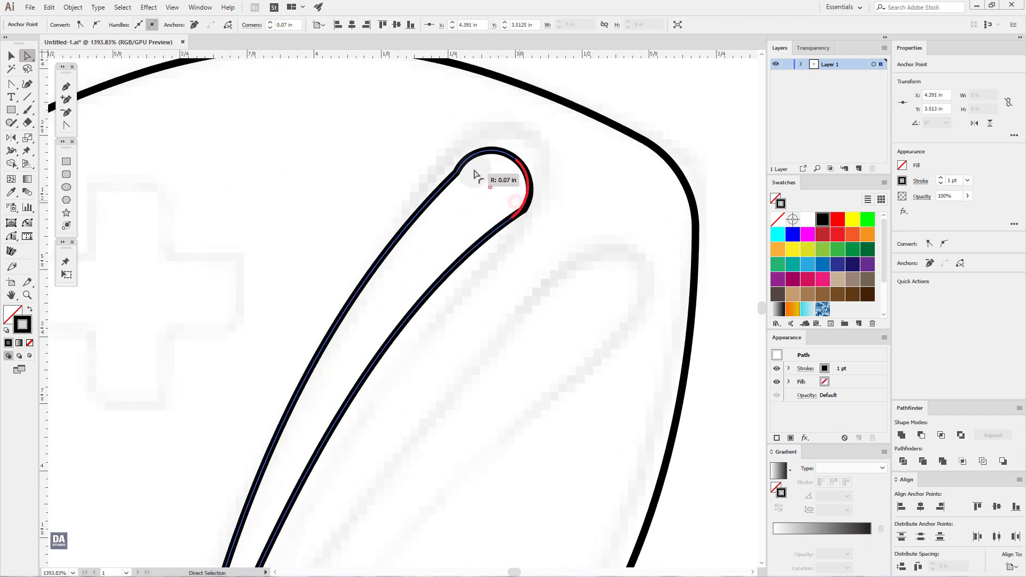
{"action": "left_click", "coordinate": [457, 172]}
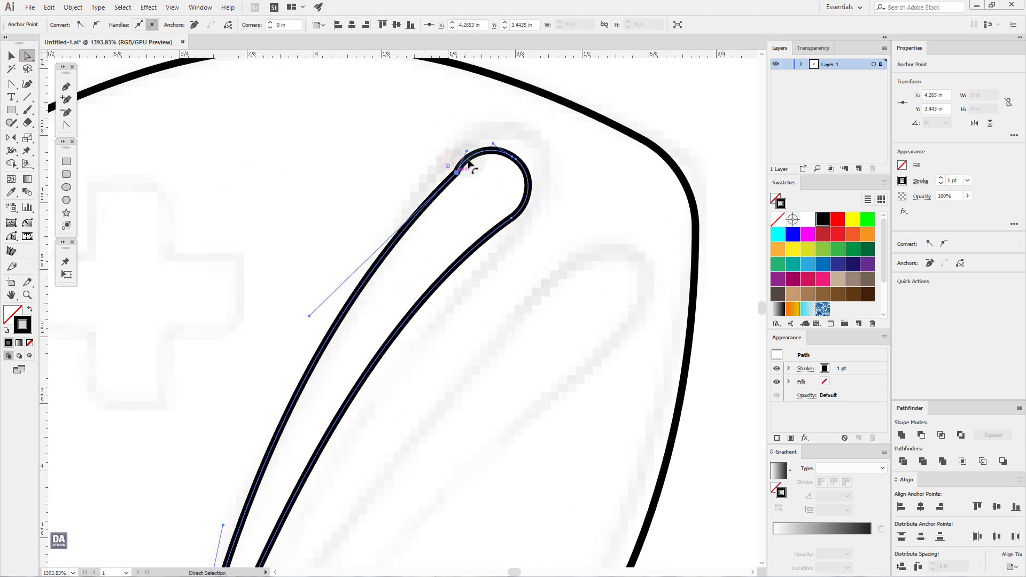
{"action": "left_click_drag", "start_coordinate": [476, 158], "coordinate": [500, 150]}
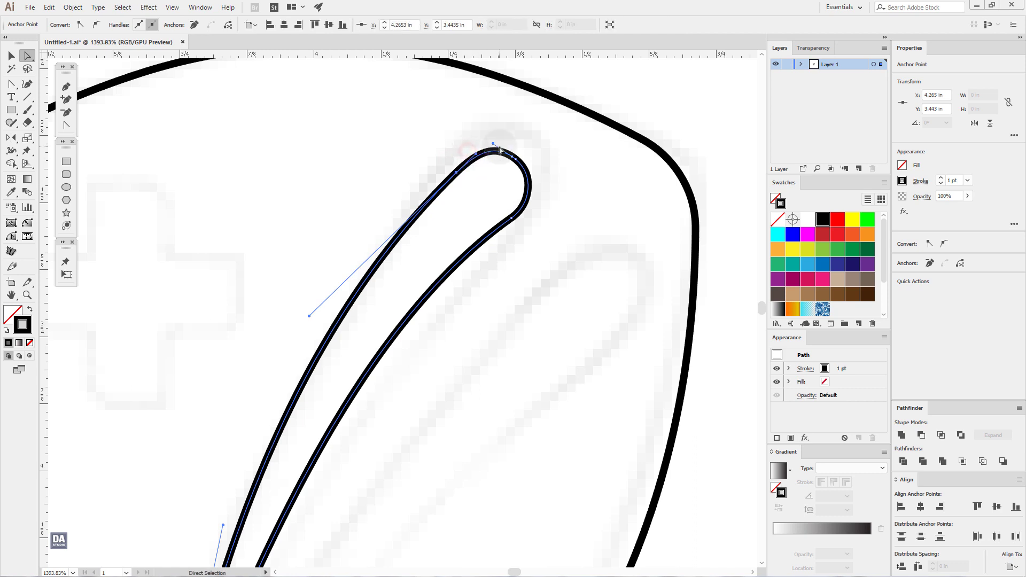
{"action": "left_click", "coordinate": [535, 230]}
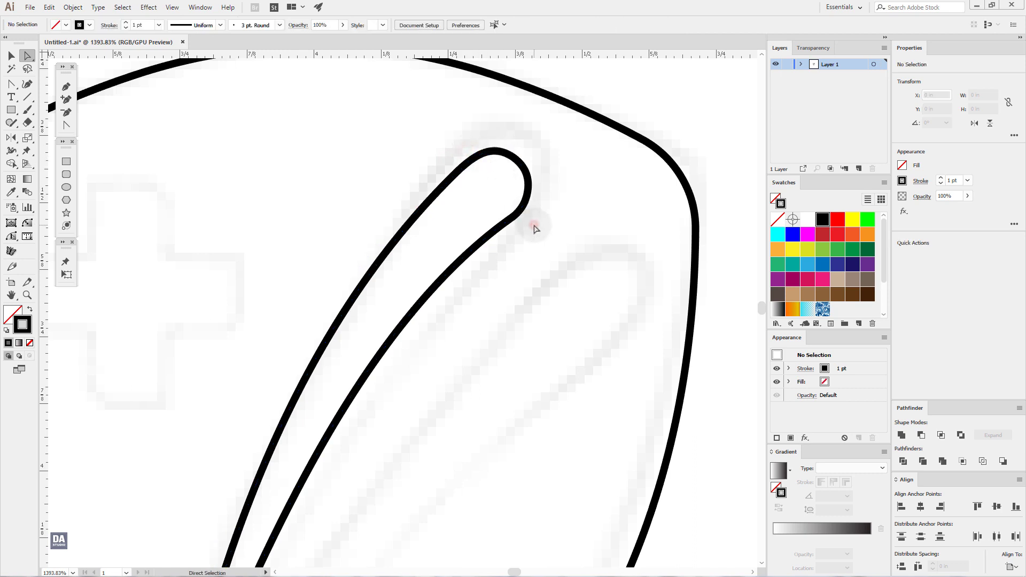
{"action": "scroll", "coordinate": [536, 231], "scroll_direction": "down", "scroll_amount": 1}
{"action": "left_click_drag", "start_coordinate": [538, 251], "coordinate": [332, 193]}
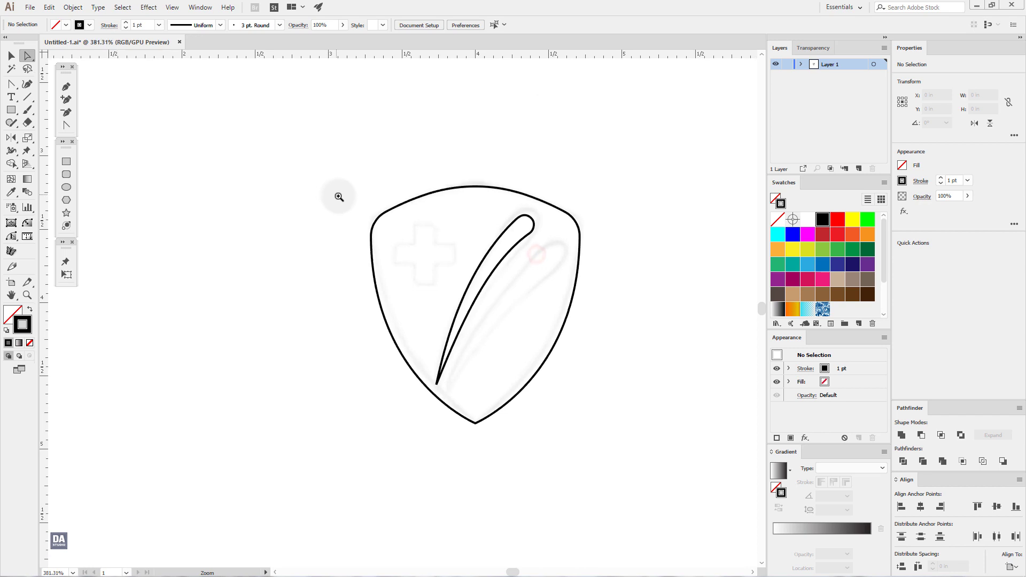
Duplicate the claw down-right, rotate the copy slightly clockwise and scale it down.
{"action": "key", "text": "v"}
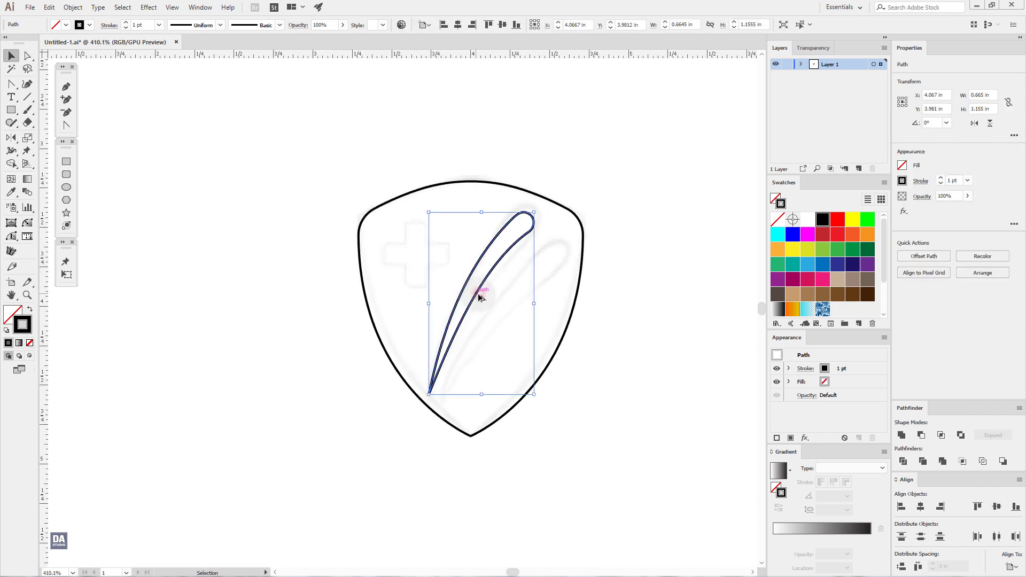
{"action": "left_click_drag", "start_coordinate": [480, 298], "coordinate": [506, 317], "text": "alt"}
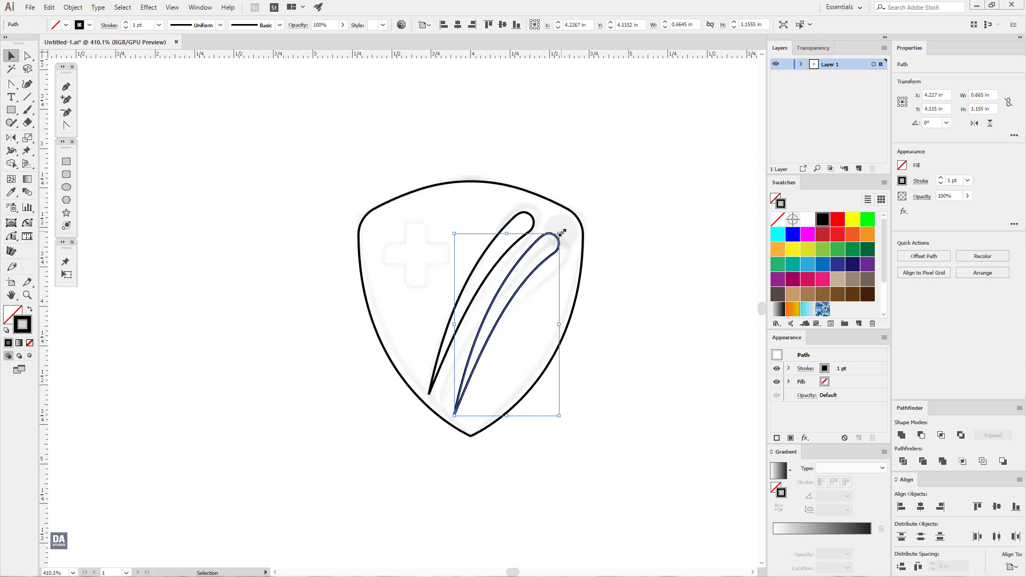
{"action": "left_click_drag", "start_coordinate": [562, 229], "coordinate": [574, 237]}
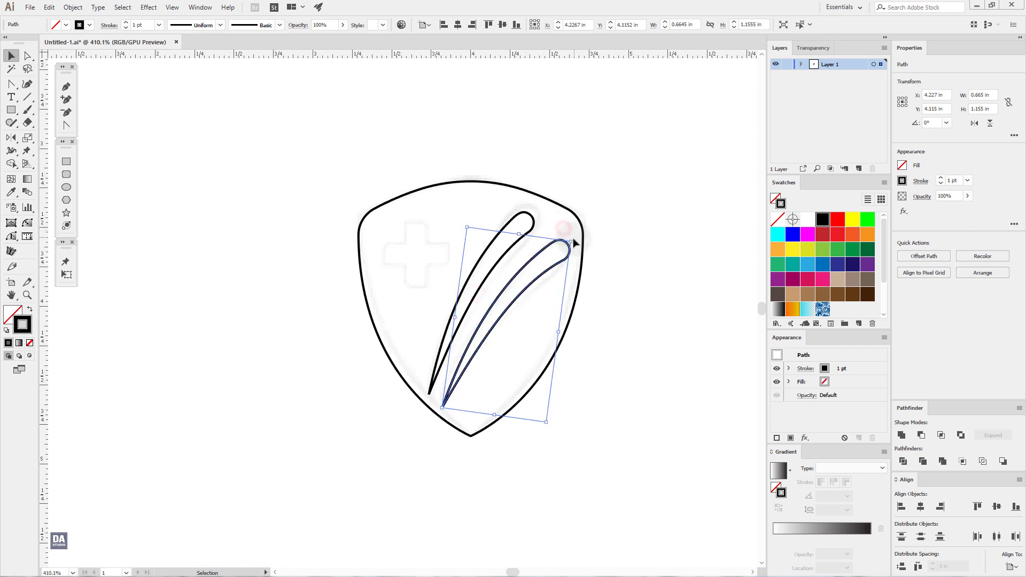
{"action": "left_click_drag", "start_coordinate": [443, 409], "coordinate": [440, 411]}
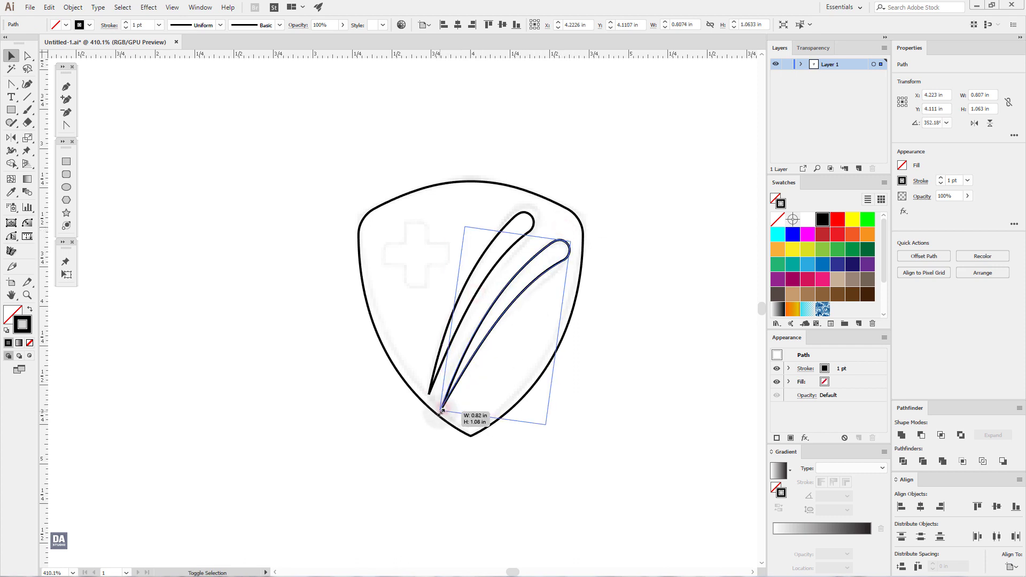
{"action": "left_click", "coordinate": [587, 343]}
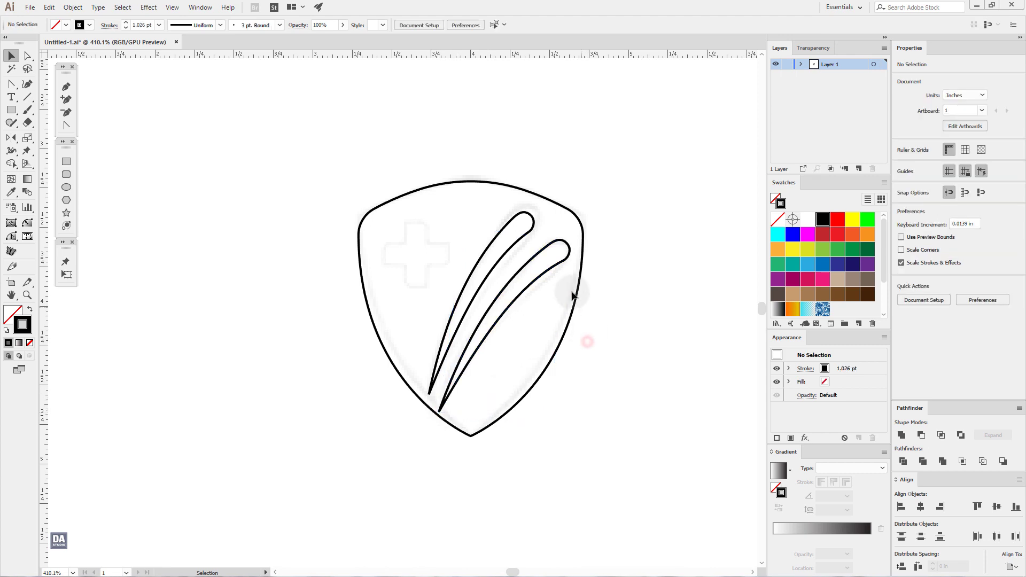
{"action": "left_click_drag", "start_coordinate": [429, 231], "coordinate": [536, 287]}
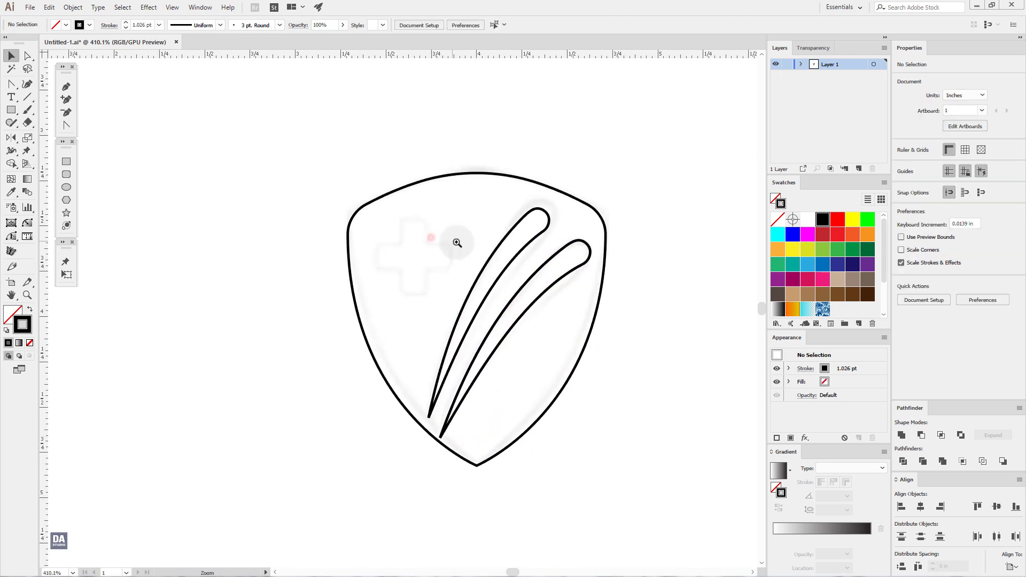
Draw a tall rectangle as the cross's vertical bar.
{"action": "left_click_drag", "start_coordinate": [405, 249], "coordinate": [424, 252]}
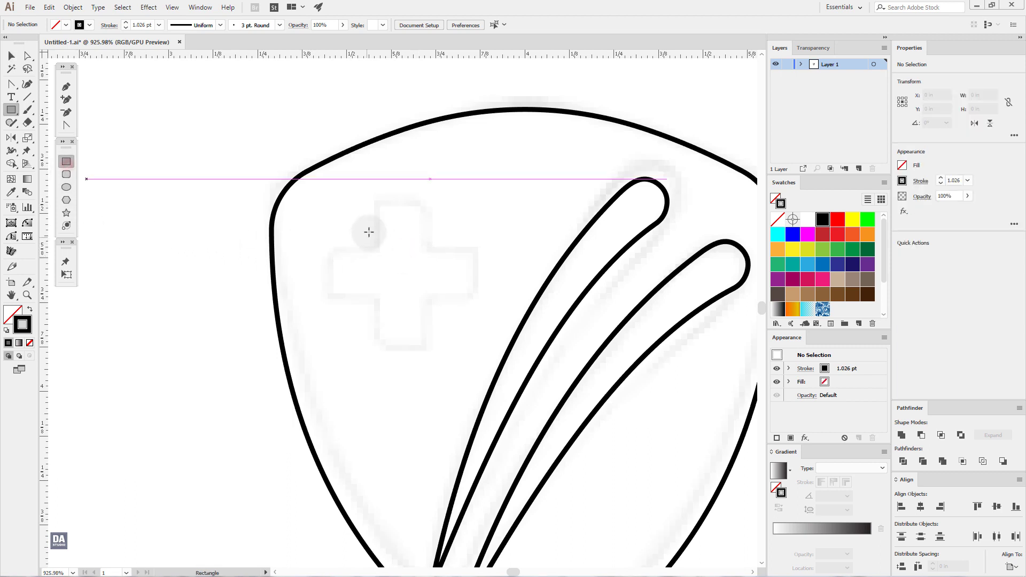
{"action": "left_click_drag", "start_coordinate": [378, 201], "coordinate": [431, 352]}
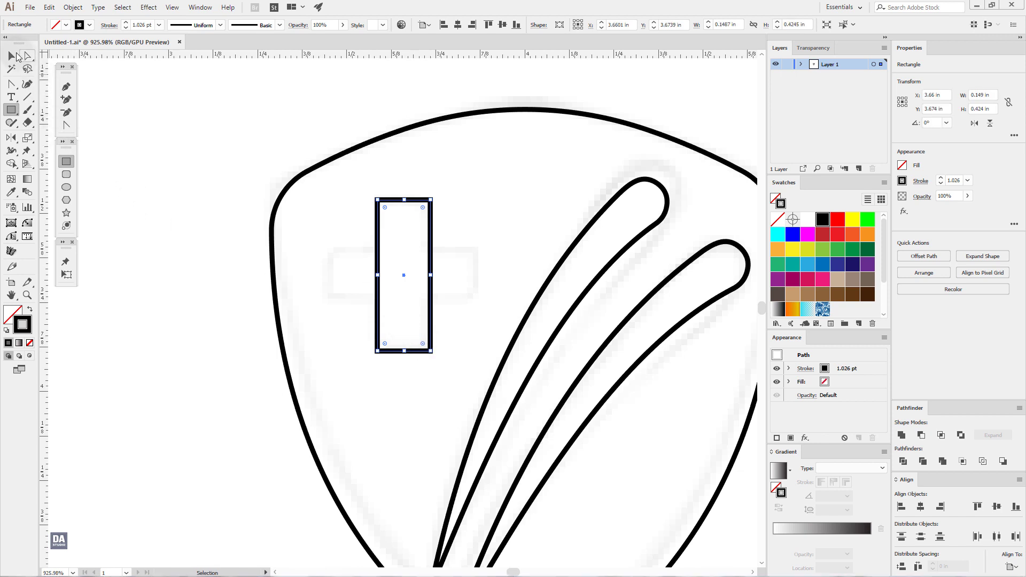
{"action": "left_click", "coordinate": [11, 55]}
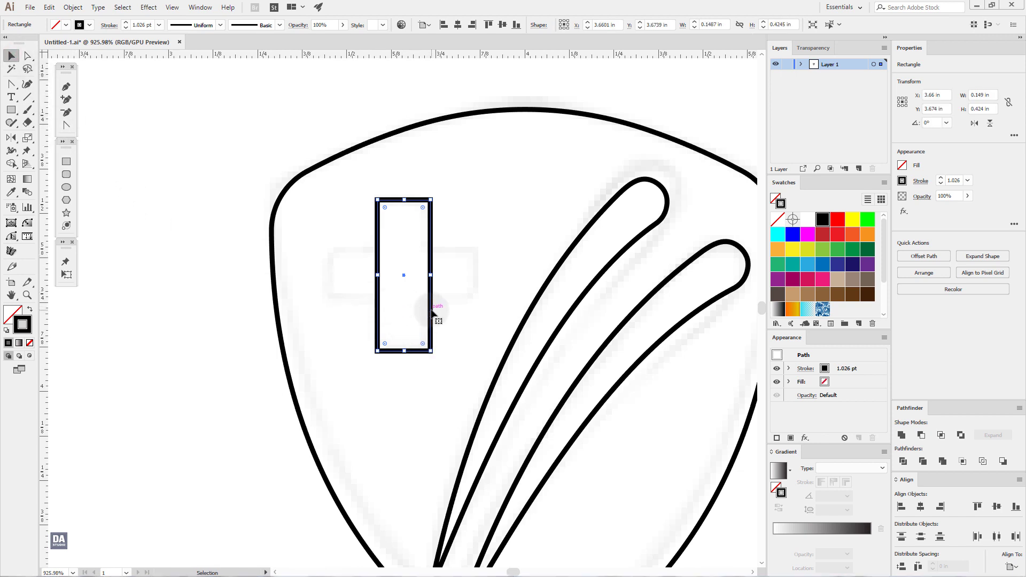
Duplicate the rectangle, rotate the copy 90° across it, and select both bars.
{"action": "left_click_drag", "start_coordinate": [434, 315], "coordinate": [457, 315], "text": "alt"}
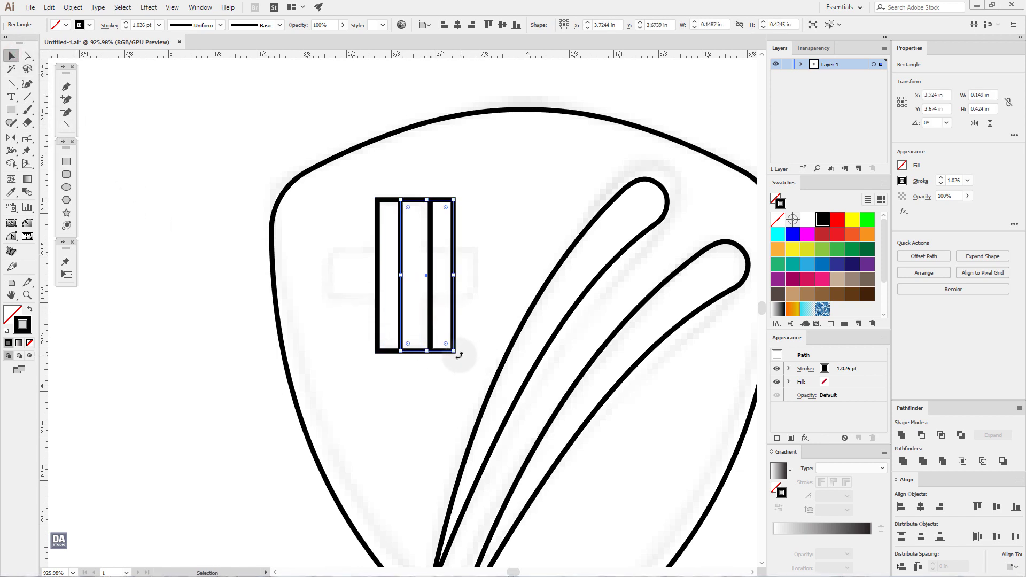
{"action": "mouse_move", "coordinate": [458, 354]}
{"action": "left_mouse_down"}
{"action": "mouse_move", "coordinate": [481, 257]}
{"action": "mouse_move", "coordinate": [422, 256]}
{"action": "left_mouse_up"}
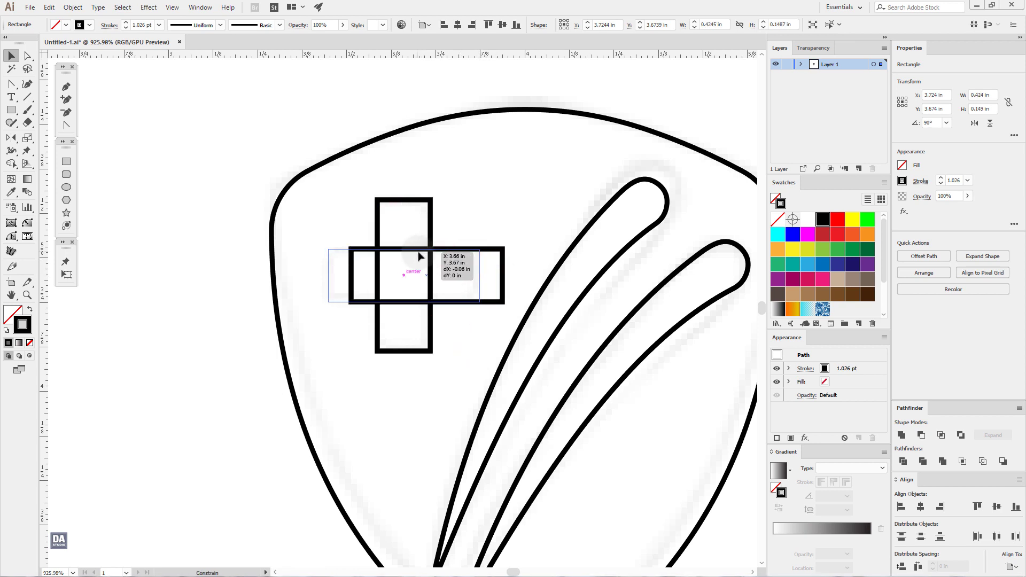
{"action": "left_click", "coordinate": [456, 228]}
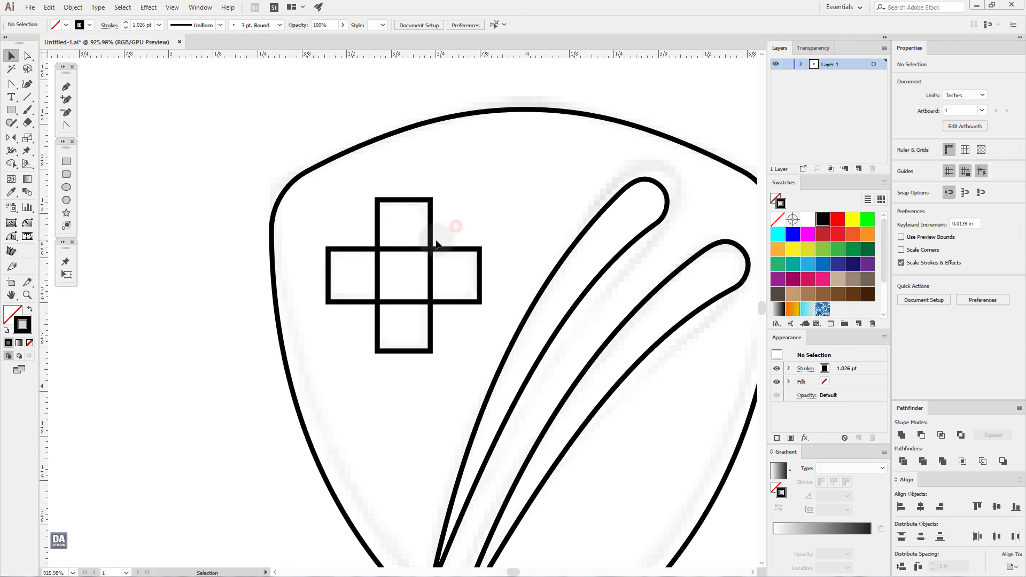
{"action": "left_click", "coordinate": [449, 249], "text": "shift"}
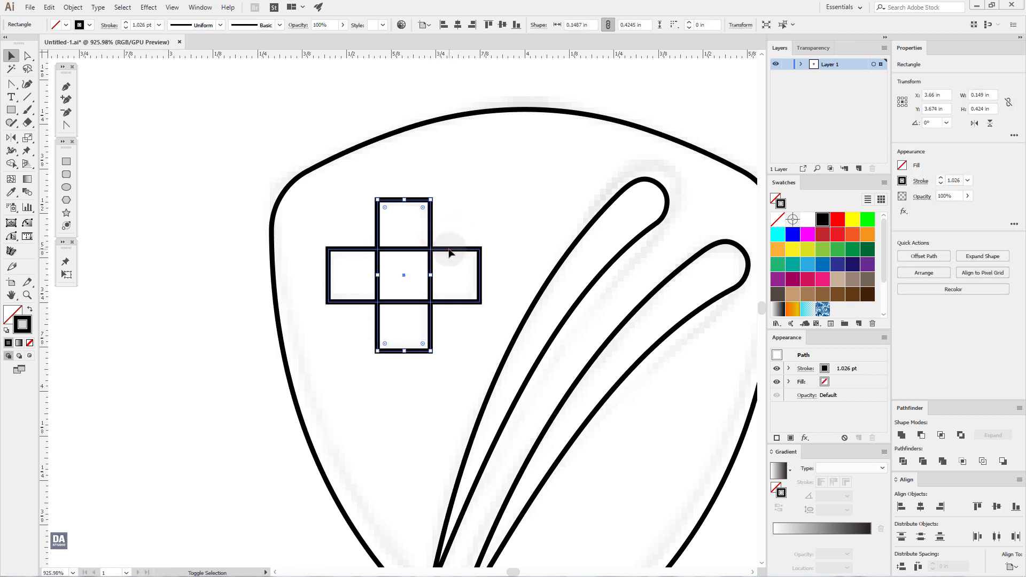
{"action": "left_click", "coordinate": [449, 253], "text": "shift"}
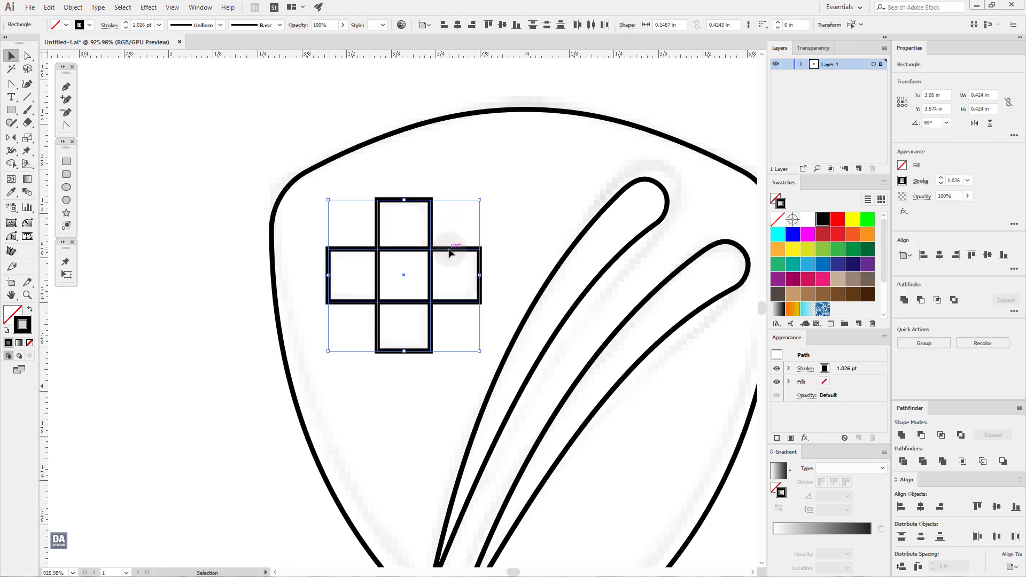
Set the cross's stroke to None, fill it tan, and Unite the bars in Pathfinder.
{"action": "left_click", "coordinate": [29, 309]}
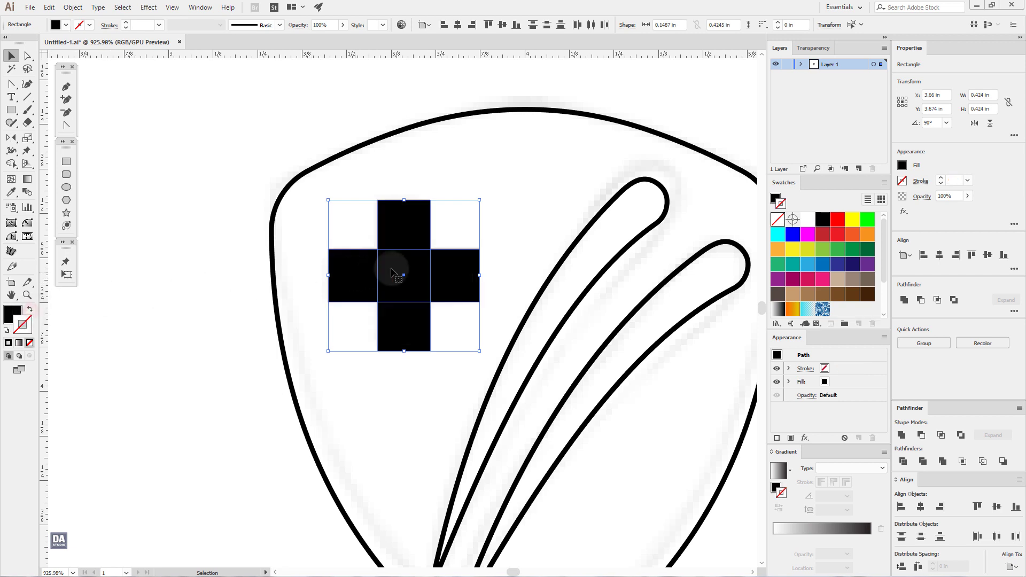
{"action": "left_click", "coordinate": [807, 294]}
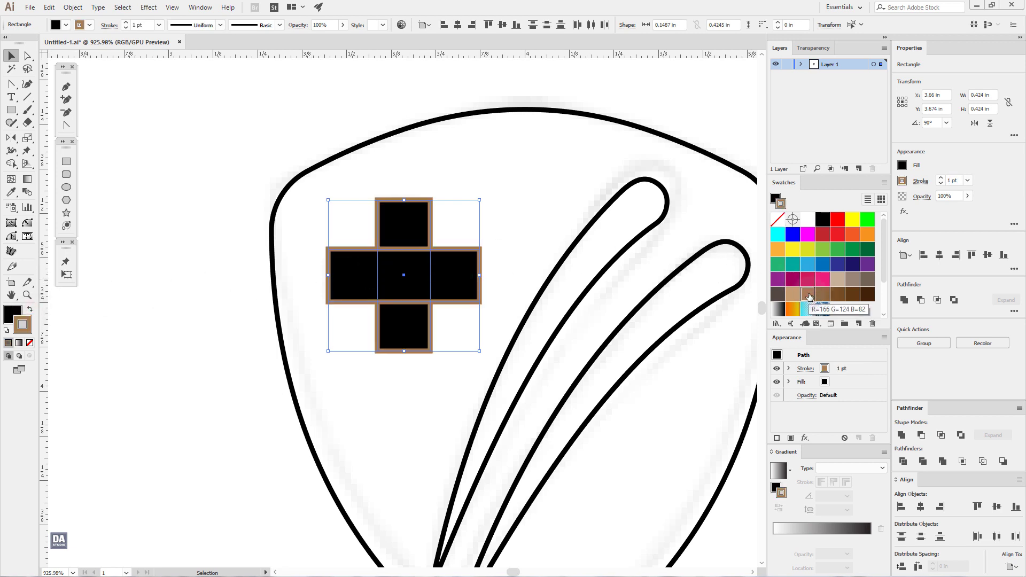
{"action": "left_click", "coordinate": [29, 342]}
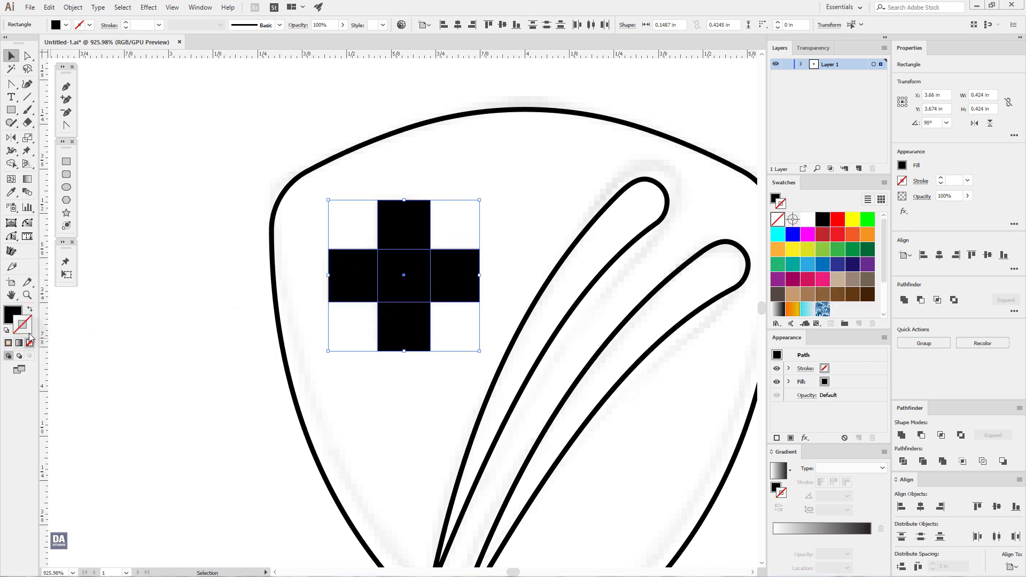
{"action": "left_click", "coordinate": [16, 313]}
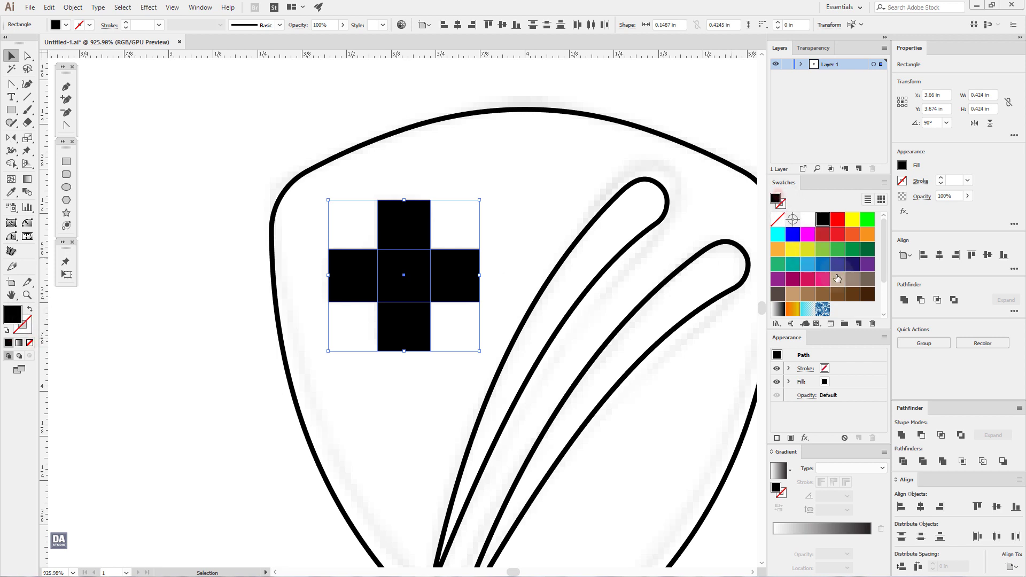
{"action": "left_click", "coordinate": [840, 279]}
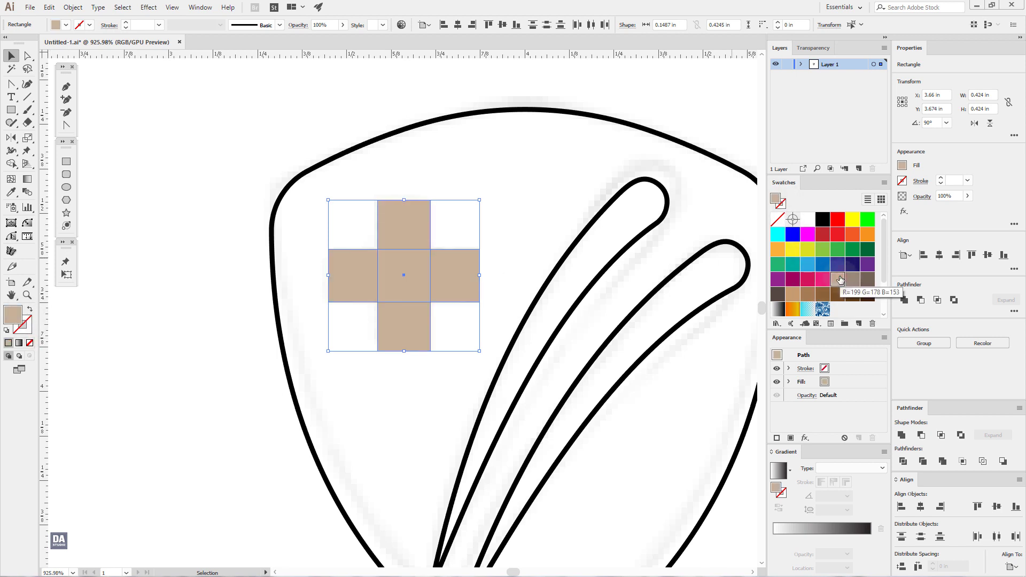
{"action": "left_click", "coordinate": [903, 436]}
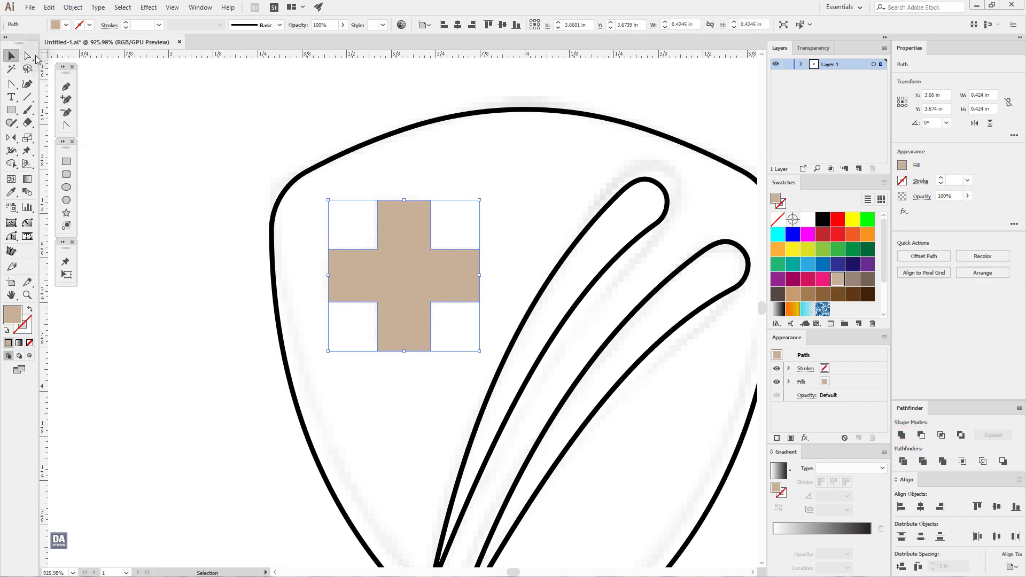
{"action": "left_click", "coordinate": [28, 55]}
{"action": "left_click", "coordinate": [473, 196]}
{"action": "left_click_drag", "start_coordinate": [438, 197], "coordinate": [422, 215]}
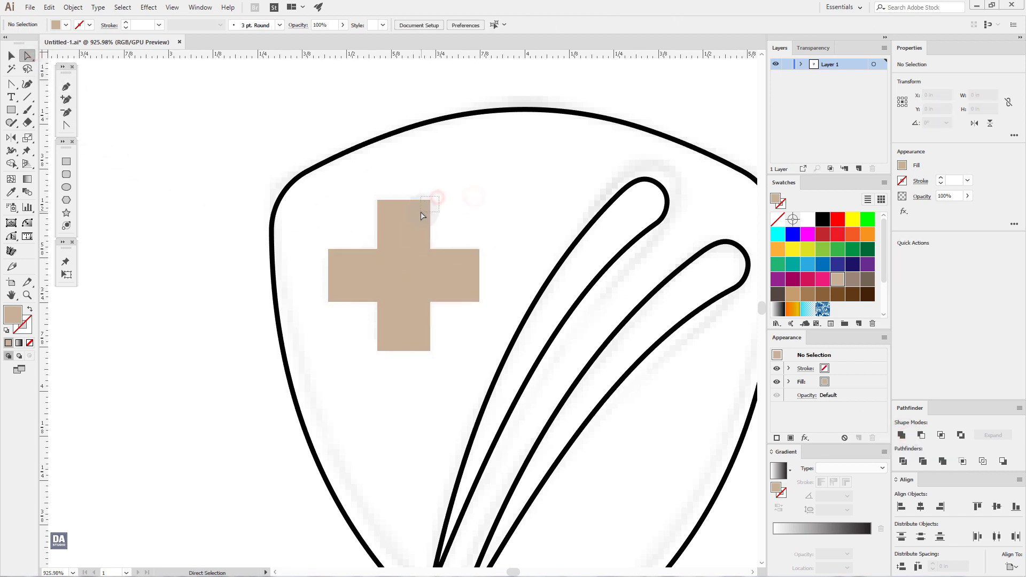
Give four alternate outer corners of the cross a larger rounded radius.
{"action": "left_click", "coordinate": [442, 210]}
{"action": "left_click_drag", "start_coordinate": [443, 191], "coordinate": [389, 230]}
{"action": "left_click_drag", "start_coordinate": [339, 268], "coordinate": [302, 225]}
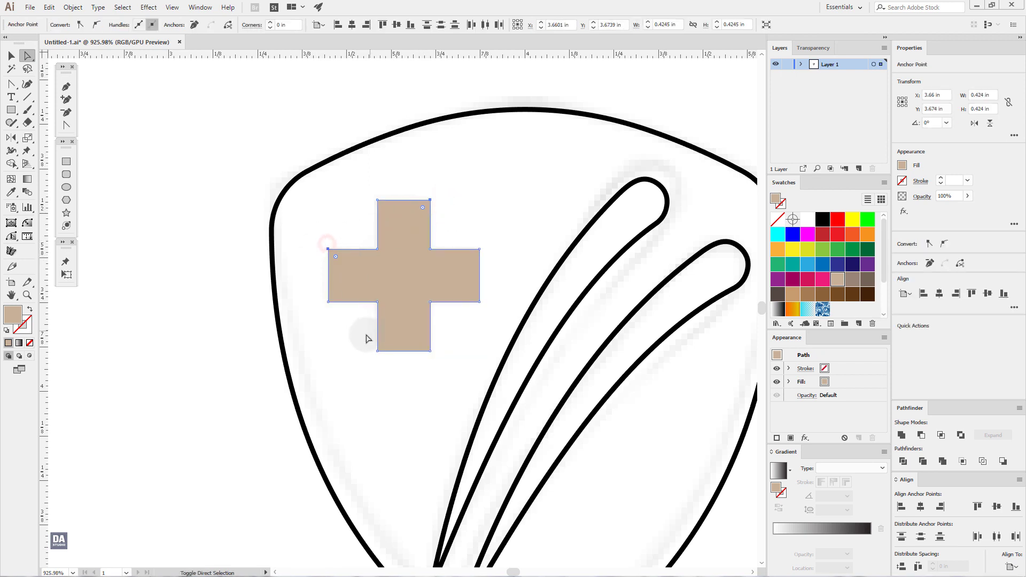
{"action": "left_click_drag", "start_coordinate": [377, 316], "coordinate": [346, 359]}
{"action": "left_click_drag", "start_coordinate": [486, 294], "coordinate": [468, 311]}
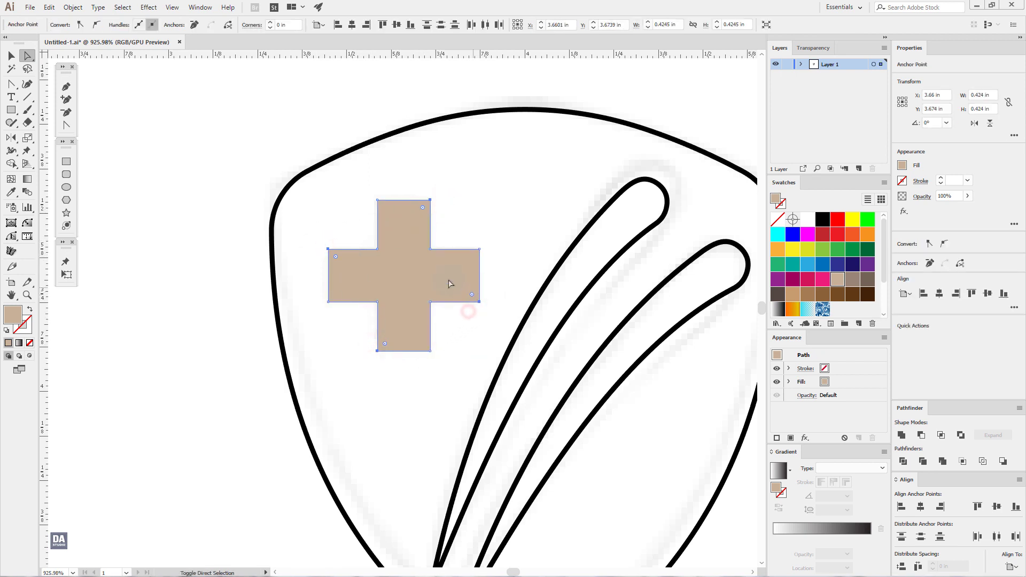
{"action": "left_click_drag", "start_coordinate": [336, 258], "coordinate": [353, 275]}
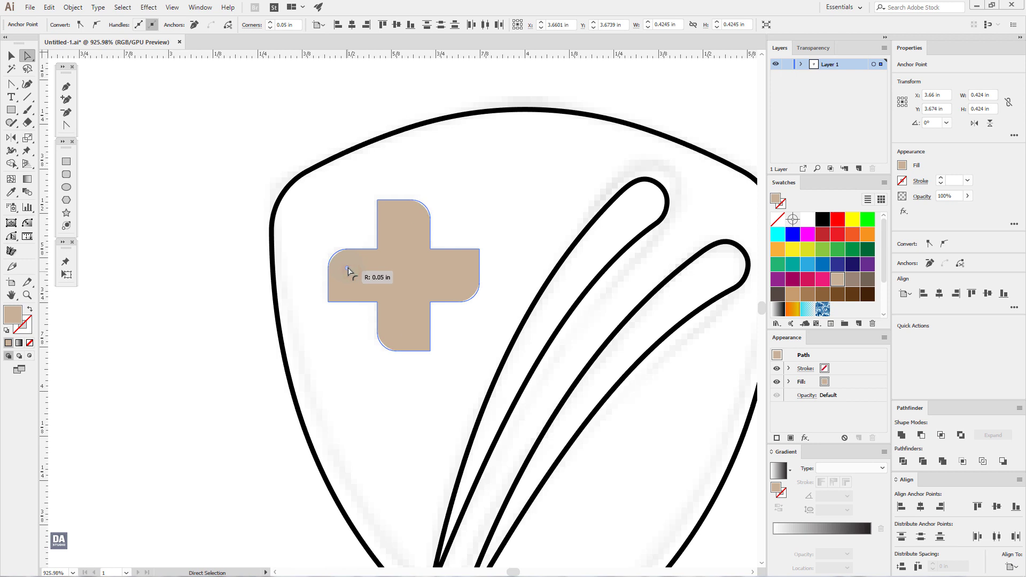
{"action": "left_click", "coordinate": [303, 251]}
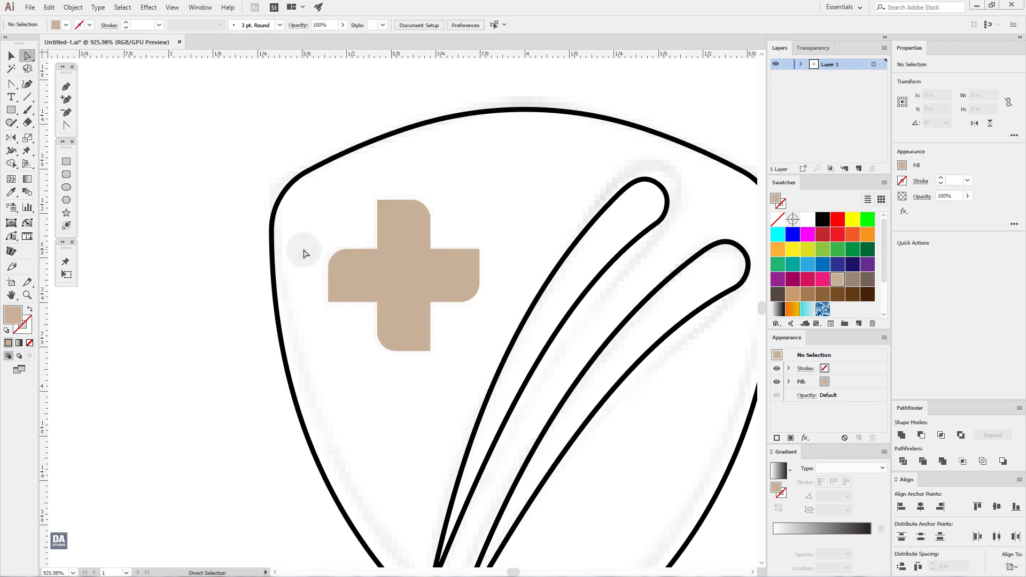
Slightly round the cross's remaining four corners.
{"action": "left_click", "coordinate": [336, 288]}
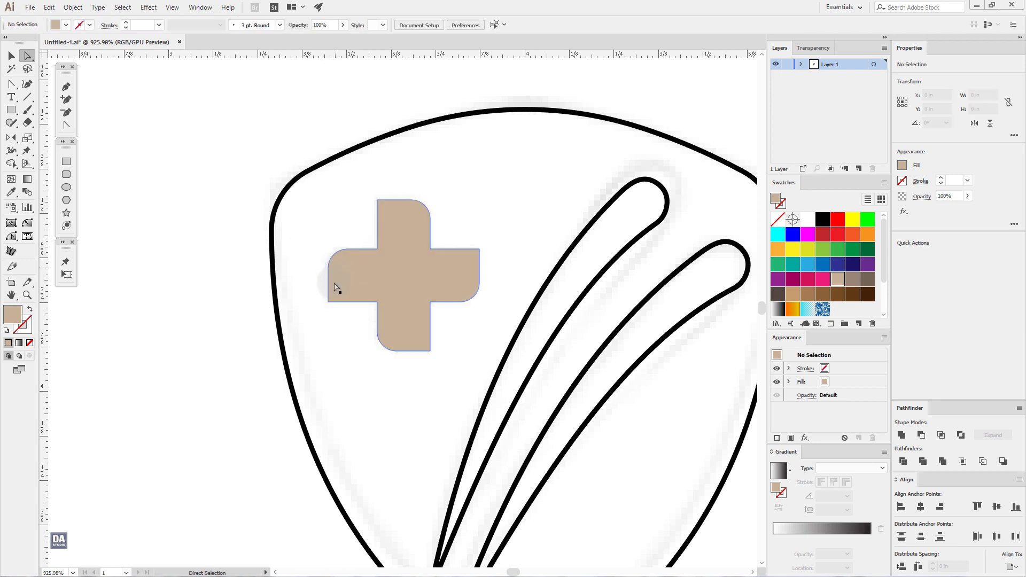
{"action": "left_click", "coordinate": [318, 318]}
{"action": "left_click_drag", "start_coordinate": [320, 318], "coordinate": [337, 291]}
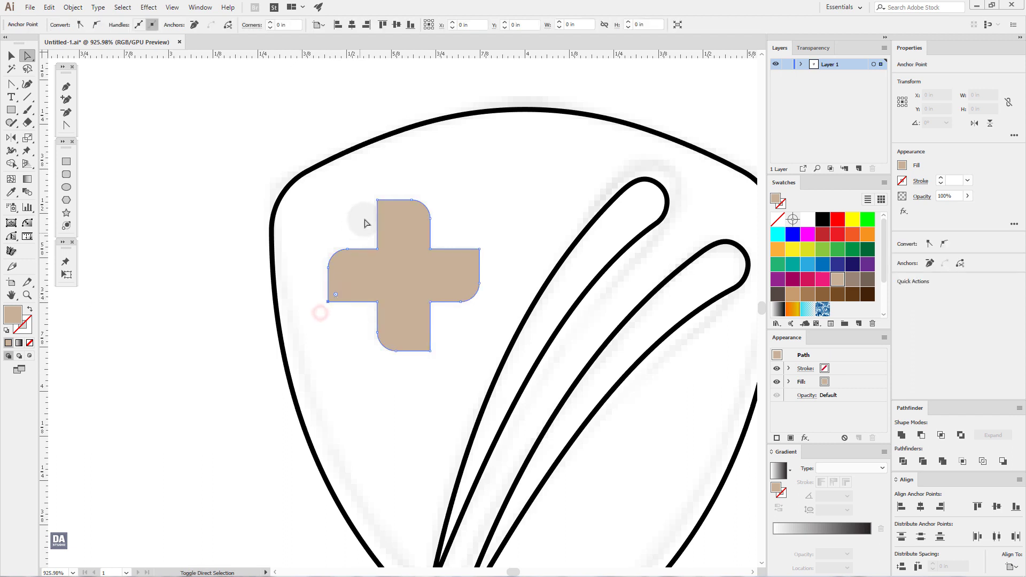
{"action": "left_click", "coordinate": [377, 200], "text": "shift"}
{"action": "left_click", "coordinate": [480, 248], "text": "shift"}
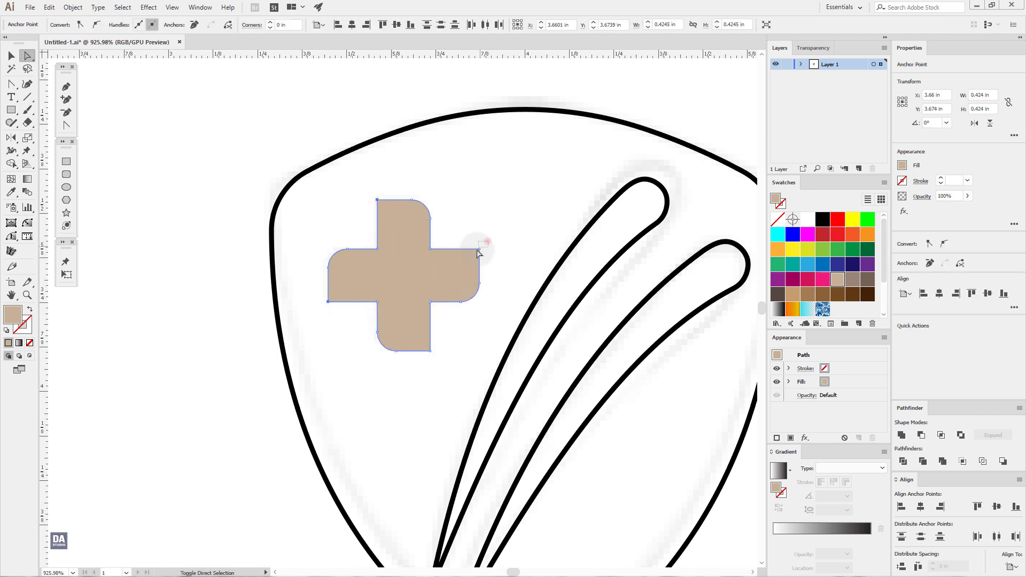
{"action": "left_click", "coordinate": [430, 350], "text": "shift"}
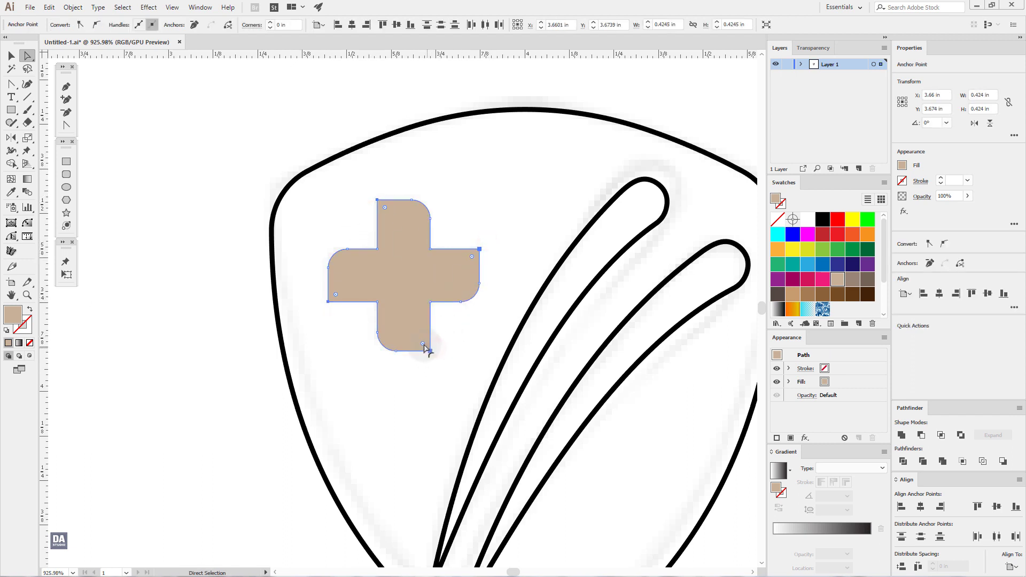
{"action": "left_click_drag", "start_coordinate": [422, 347], "coordinate": [420, 345]}
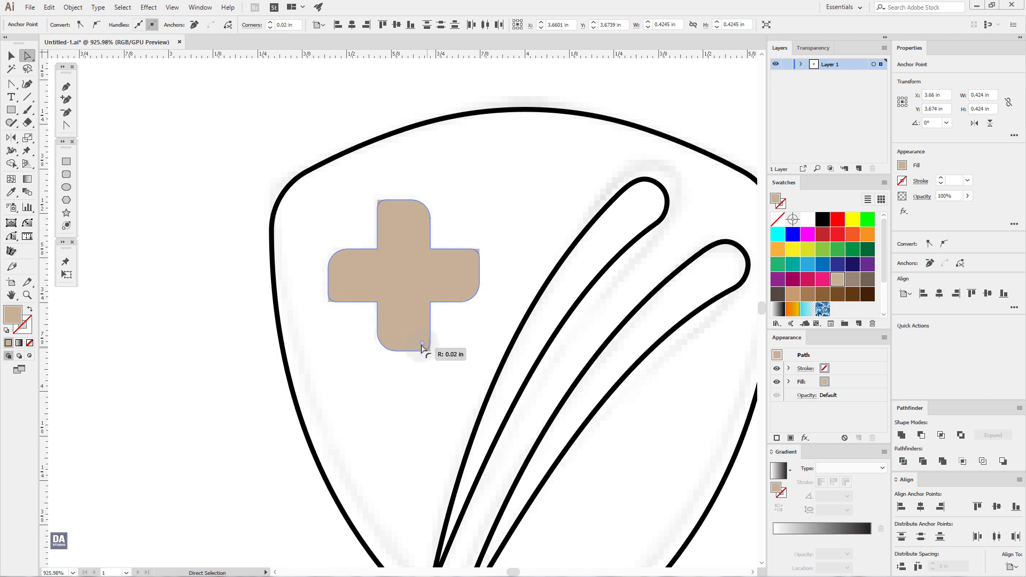
{"action": "left_click", "coordinate": [432, 380]}
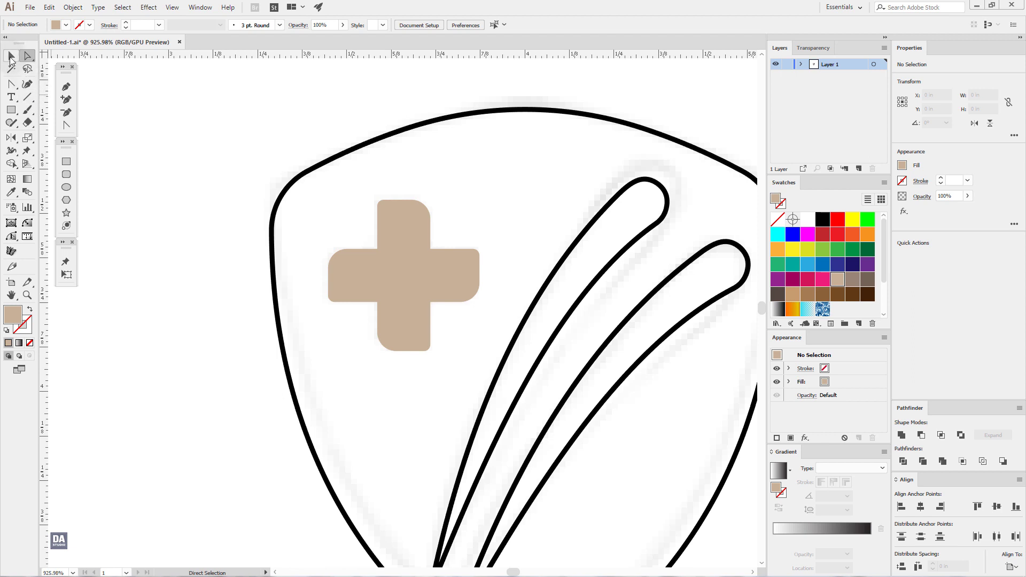
Zoom out to centre the whole shield and select its outline.
{"action": "left_click", "coordinate": [11, 55]}
{"action": "scroll", "coordinate": [531, 340], "scroll_direction": "down", "scroll_amount": 3}
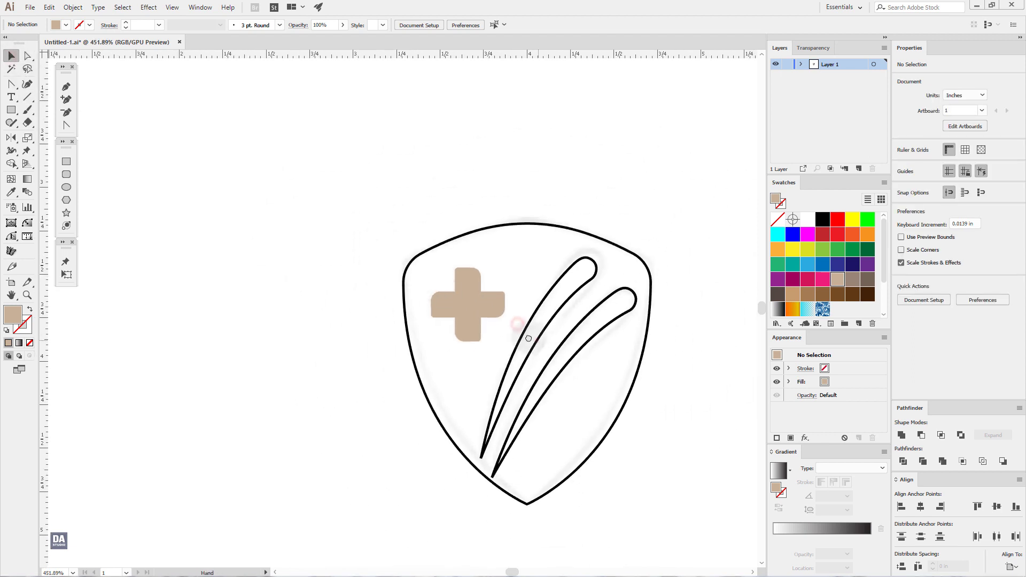
{"action": "left_click_drag", "start_coordinate": [633, 381], "coordinate": [537, 353]}
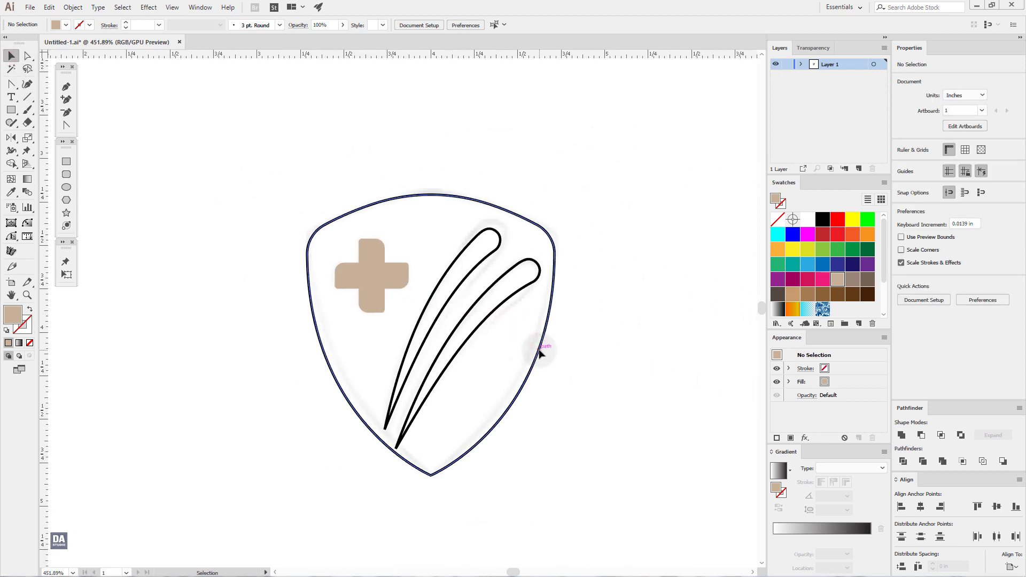
{"action": "left_click", "coordinate": [540, 353]}
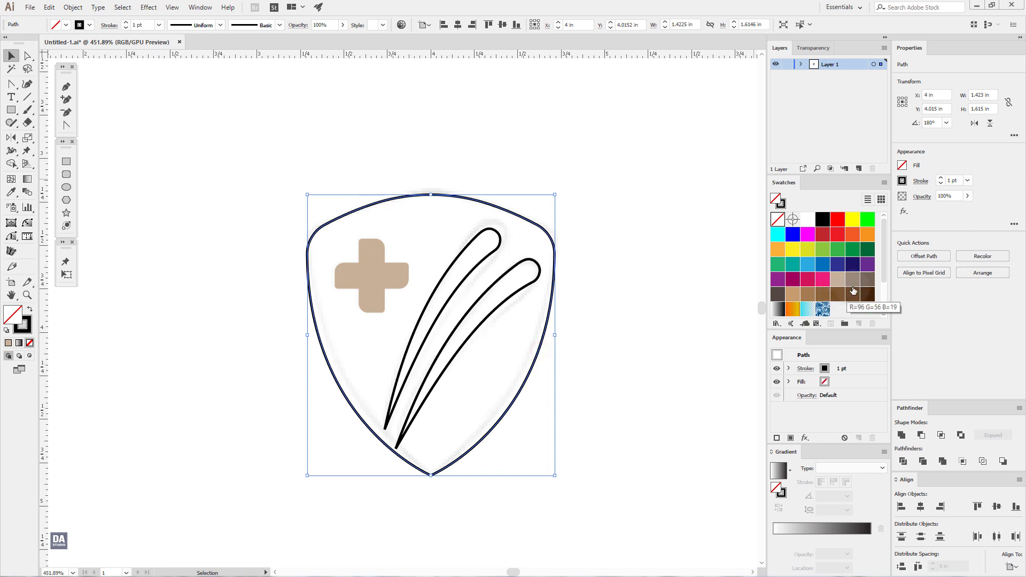
Fill the shield with a dark brown swatch.
{"action": "left_click", "coordinate": [848, 280]}
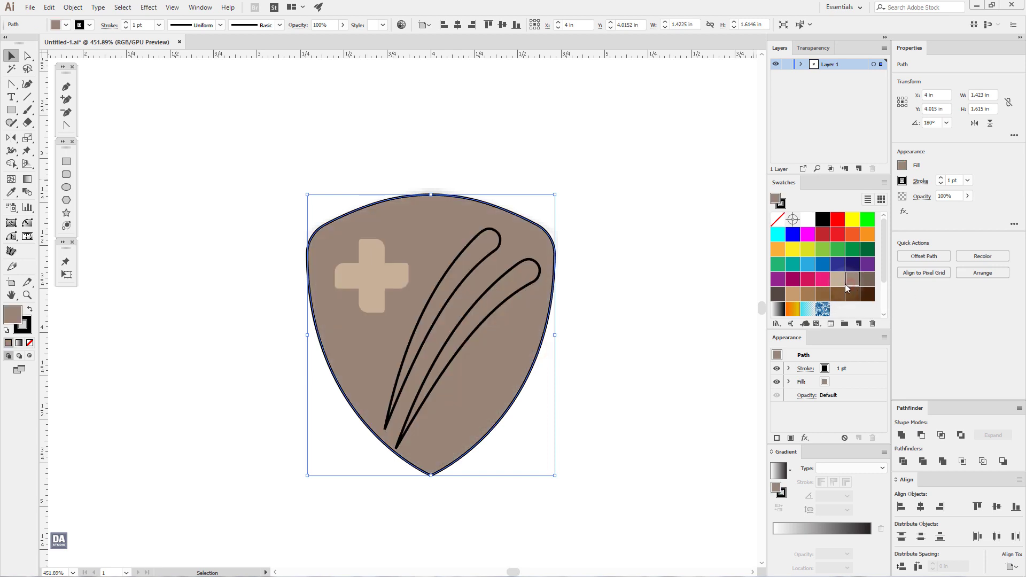
{"action": "left_click", "coordinate": [840, 286]}
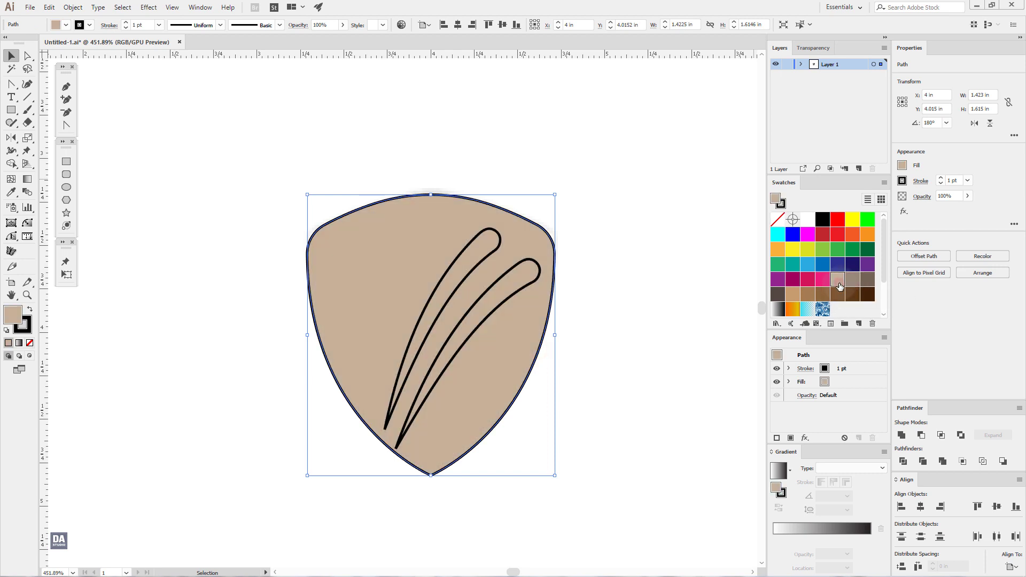
{"action": "left_click", "coordinate": [852, 283]}
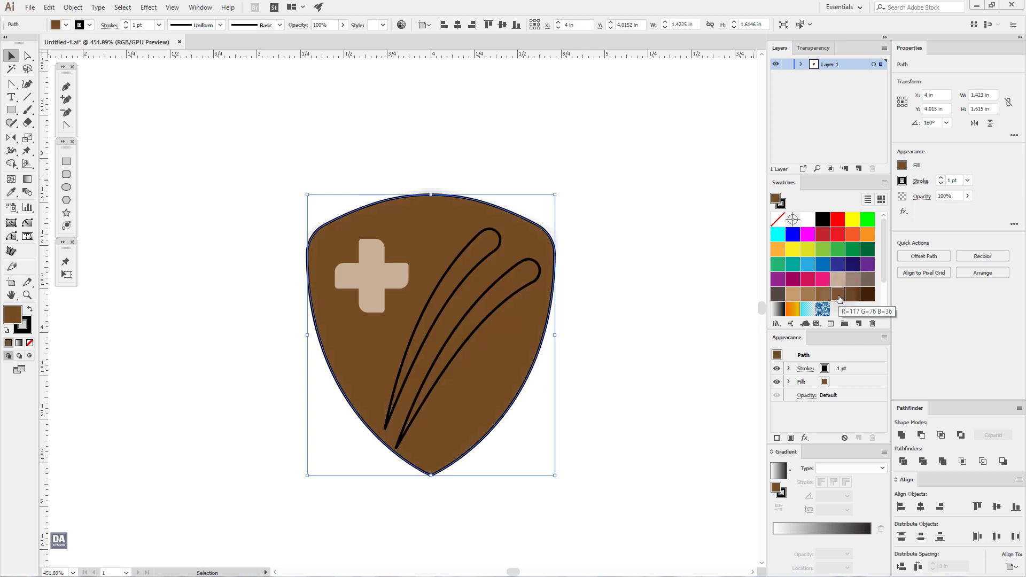
{"action": "left_click", "coordinate": [565, 291]}
Fill both claw swooshes with the tan swatch.
{"action": "left_click", "coordinate": [515, 293]}
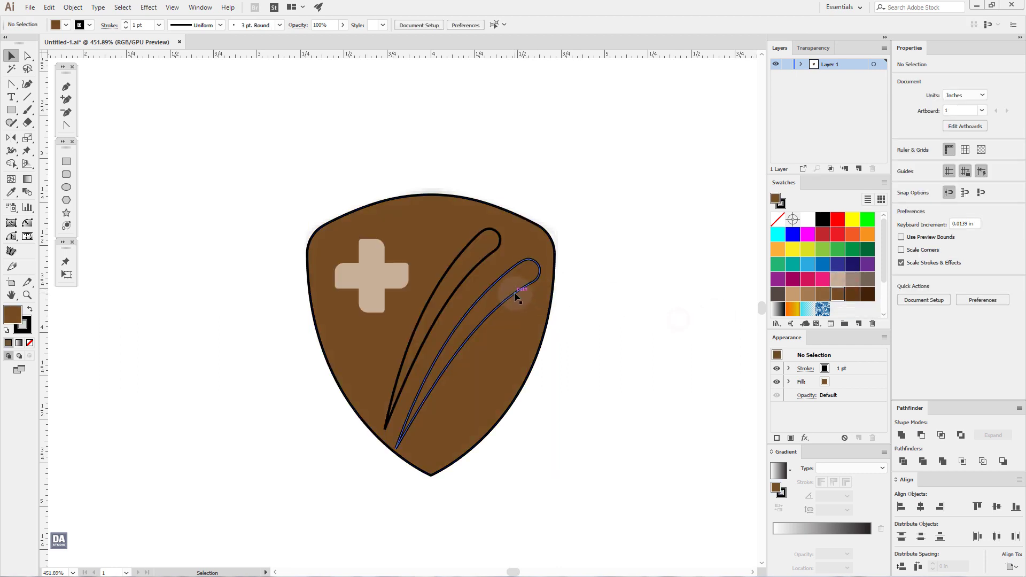
{"action": "left_click", "coordinate": [493, 260], "text": "shift"}
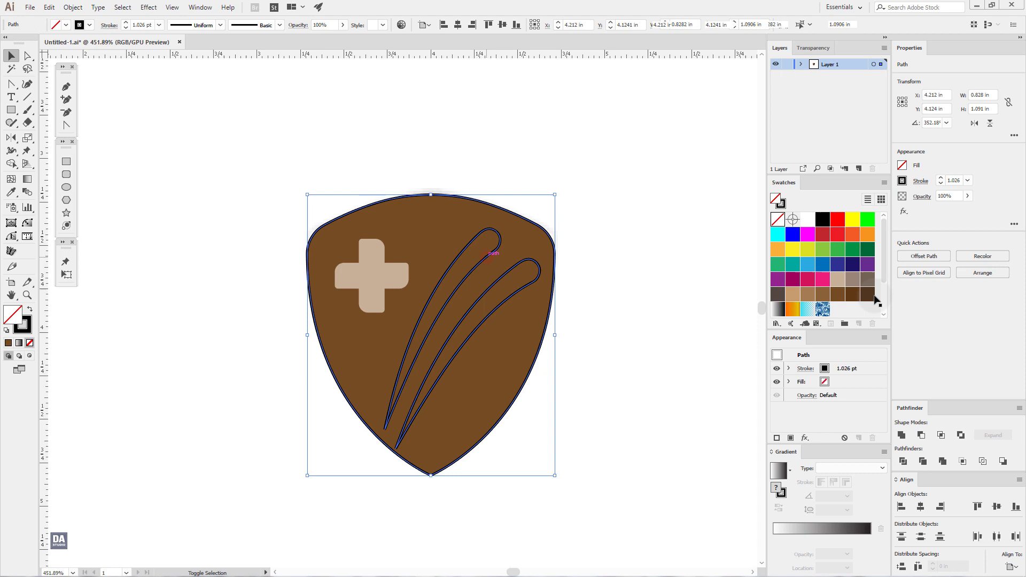
{"action": "left_click", "coordinate": [833, 282]}
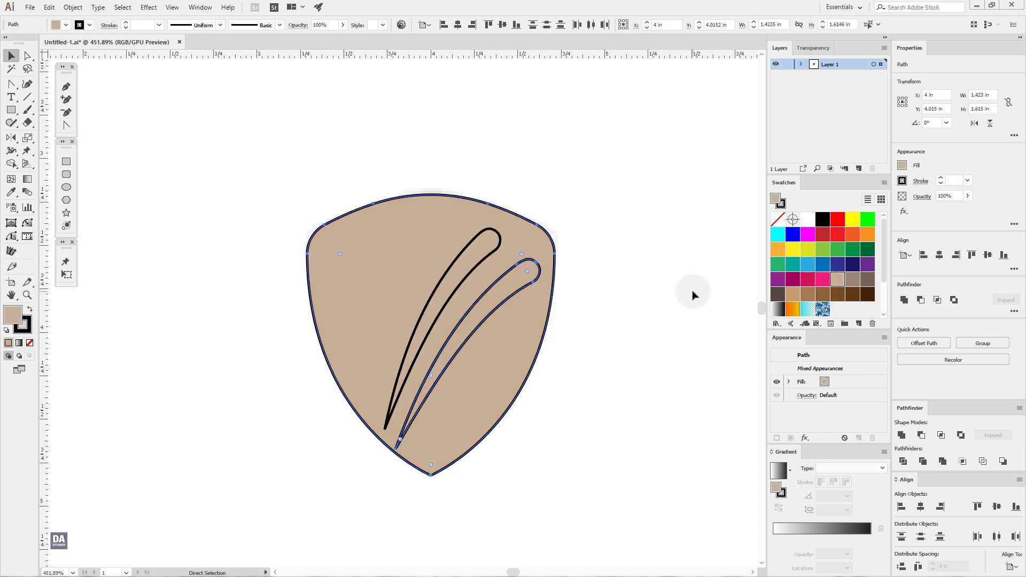
{"action": "key", "text": "ctrl+z"}
{"action": "left_click", "coordinate": [669, 298]}
{"action": "left_click", "coordinate": [537, 286]}
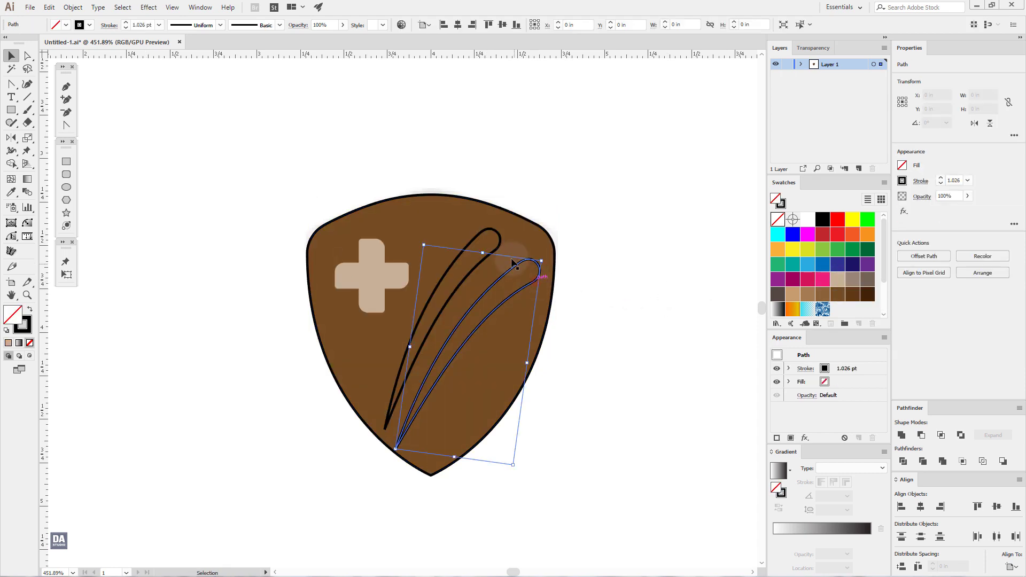
{"action": "left_click", "coordinate": [496, 238], "text": "shift"}
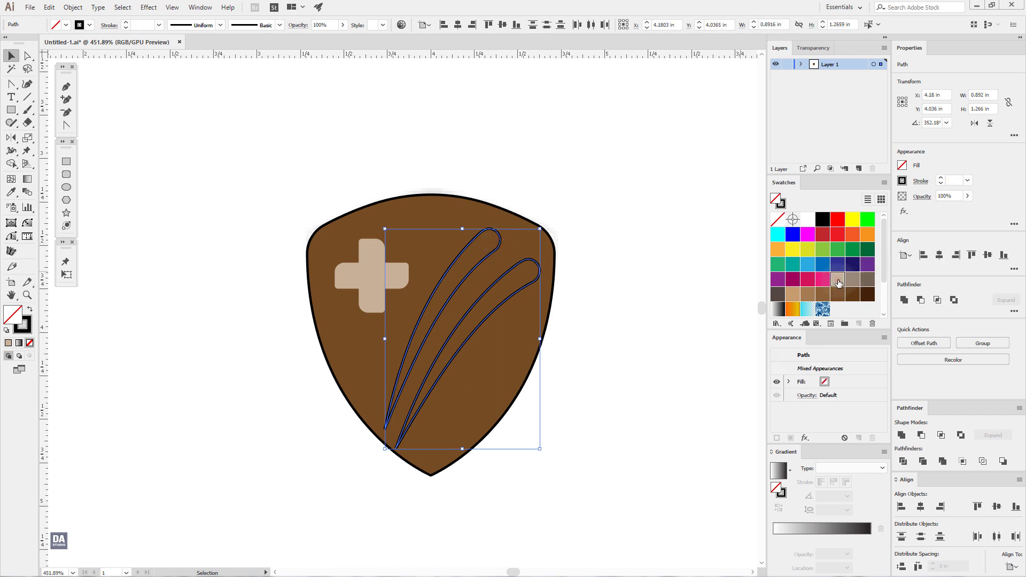
{"action": "left_click", "coordinate": [838, 282]}
{"action": "left_click", "coordinate": [613, 294]}
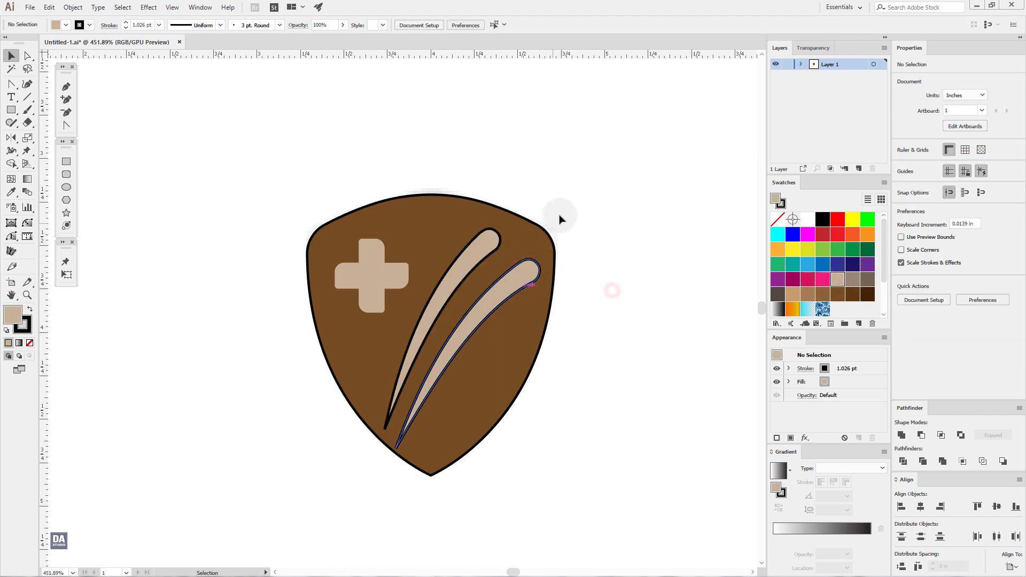
Set the stroke to None on all shield shapes except the cross.
{"action": "left_click_drag", "start_coordinate": [628, 161], "coordinate": [264, 467]}
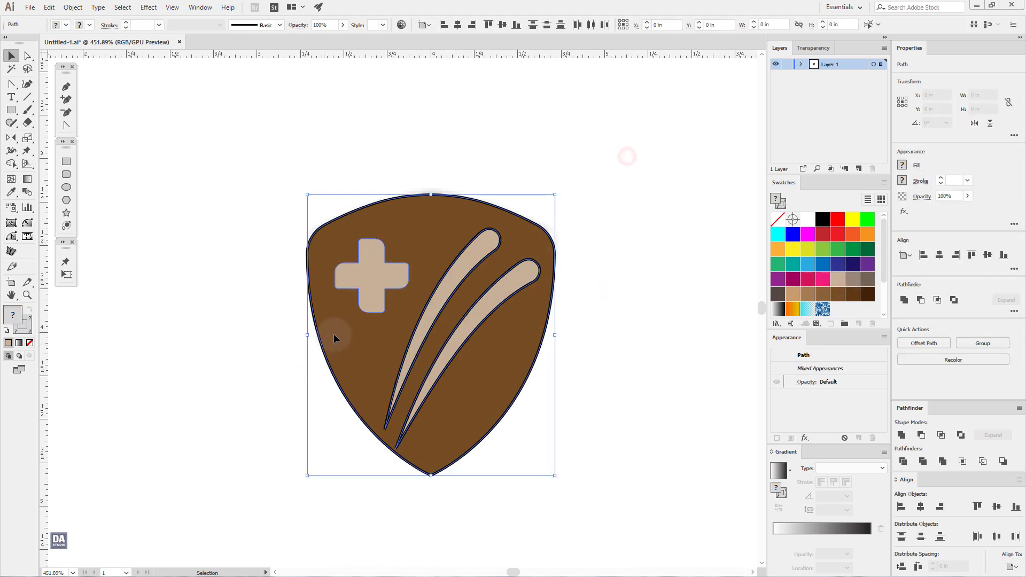
{"action": "left_click", "coordinate": [369, 295], "text": "shift"}
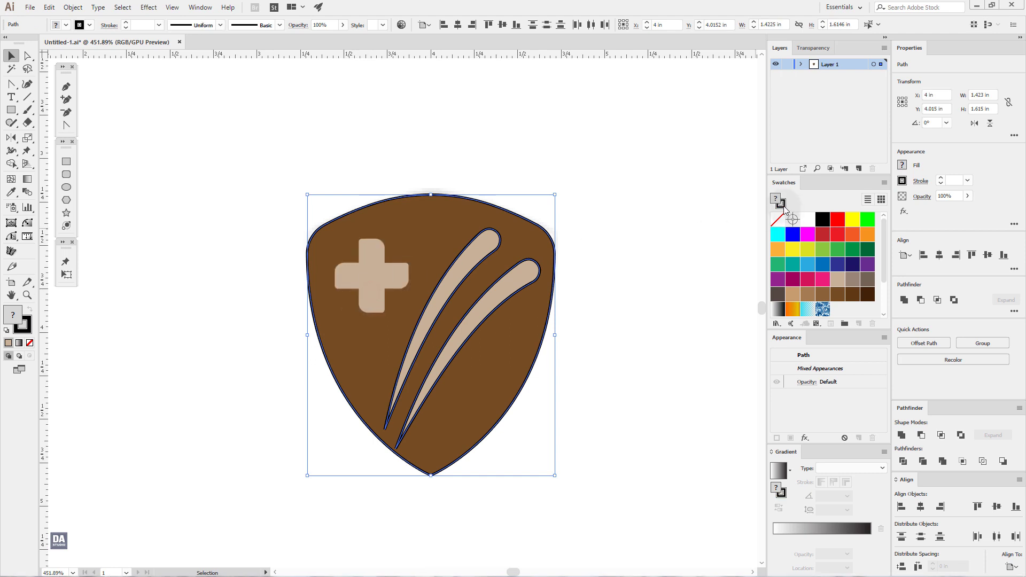
{"action": "left_click", "coordinate": [777, 219]}
{"action": "left_click", "coordinate": [584, 280]}
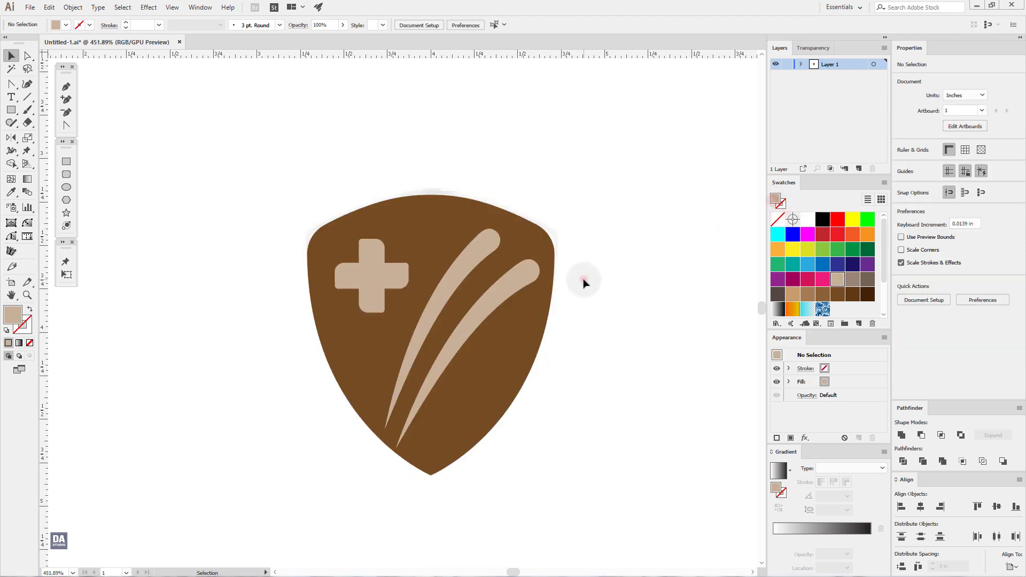
{"action": "left_click_drag", "start_coordinate": [582, 320], "coordinate": [568, 365]}
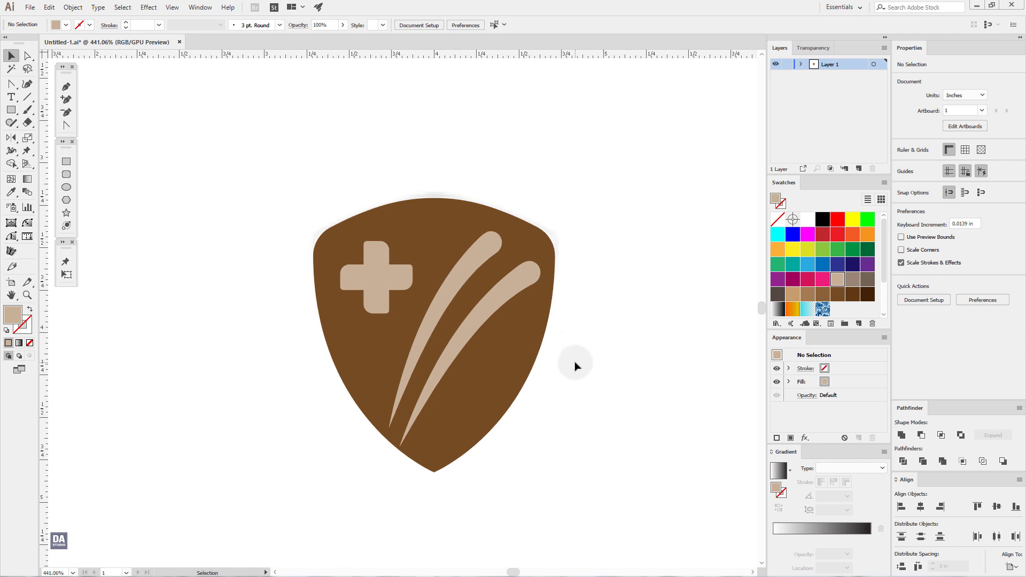
Scale the shield group up around its centre to about 3.64 × 4.13 in.
{"action": "key", "text": "ctrl+0"}
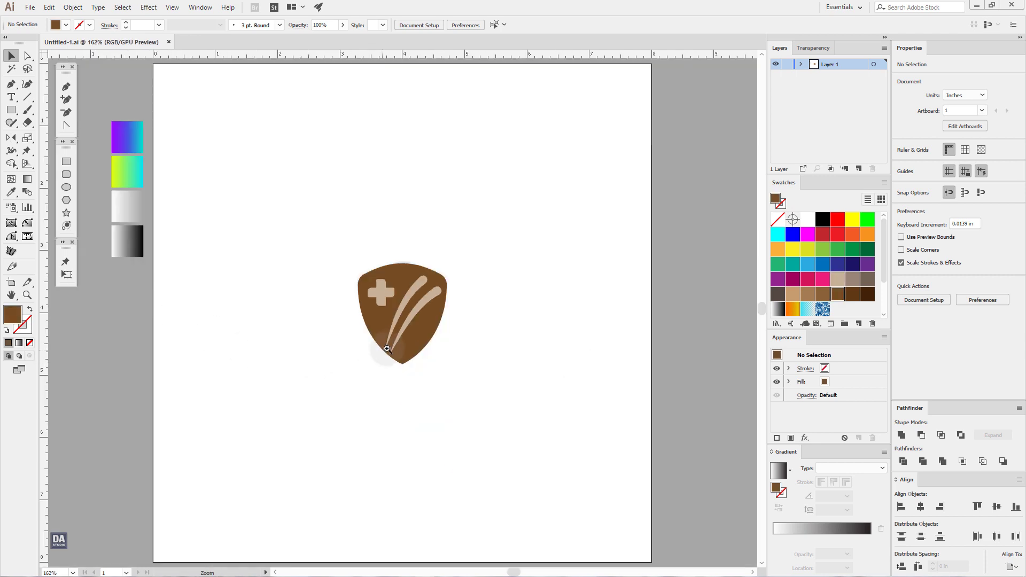
{"action": "left_click", "coordinate": [378, 297]}
{"action": "mouse_move", "coordinate": [333, 227]}
{"action": "left_mouse_down"}
{"action": "mouse_move", "coordinate": [447, 389]}
{"action": "mouse_move", "coordinate": [557, 442]}
{"action": "left_mouse_up"}
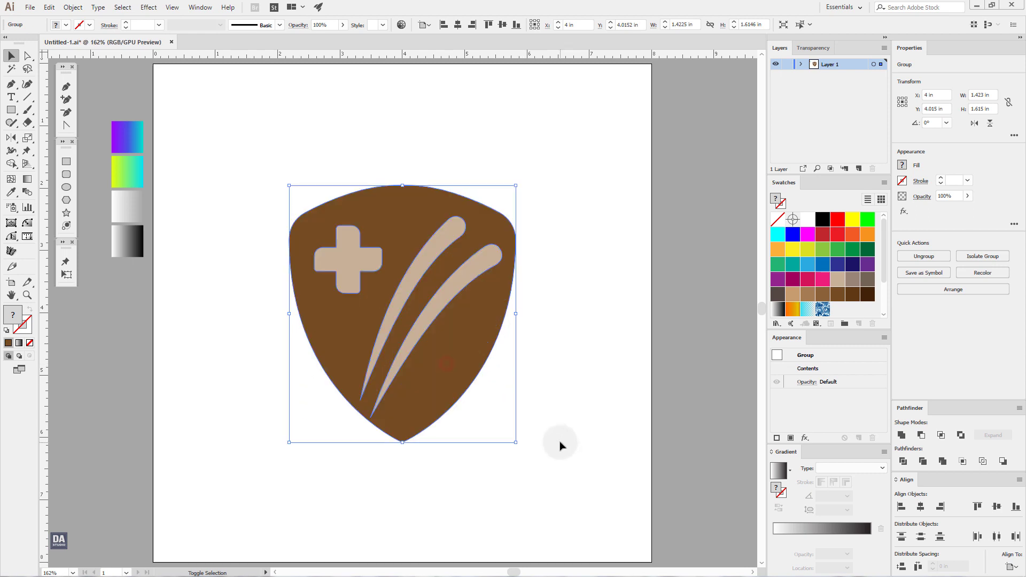
{"action": "left_click", "coordinate": [559, 357]}
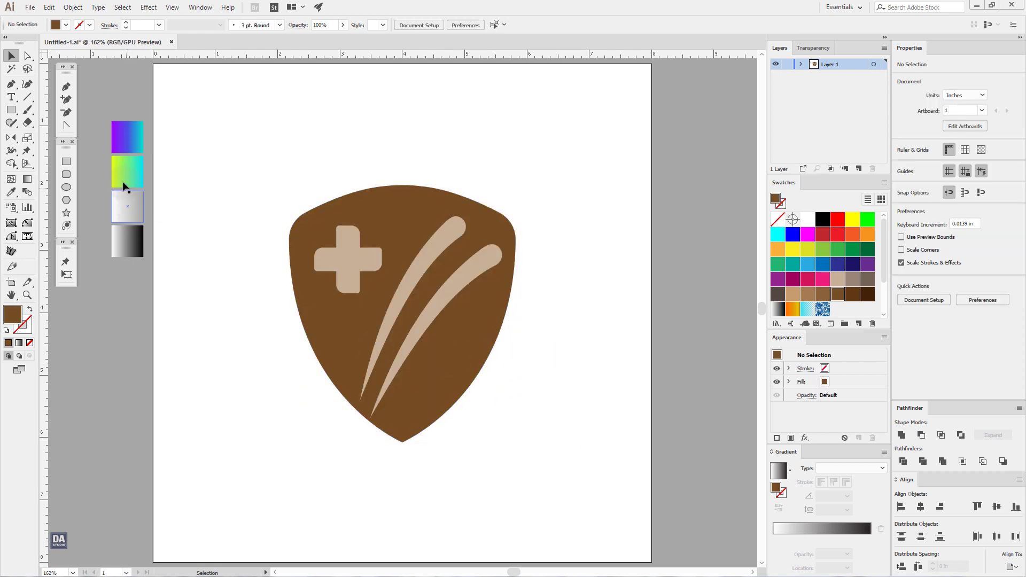
Move the gradient sample squares beside the shield and zoom in on both.
{"action": "left_click_drag", "start_coordinate": [129, 184], "coordinate": [586, 283]}
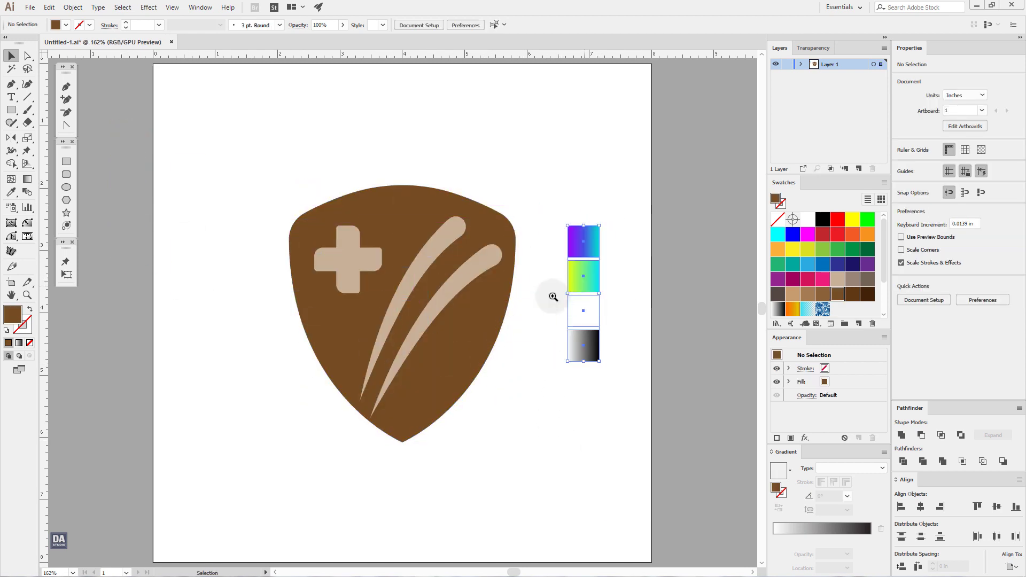
{"action": "left_click_drag", "start_coordinate": [528, 306], "coordinate": [607, 321]}
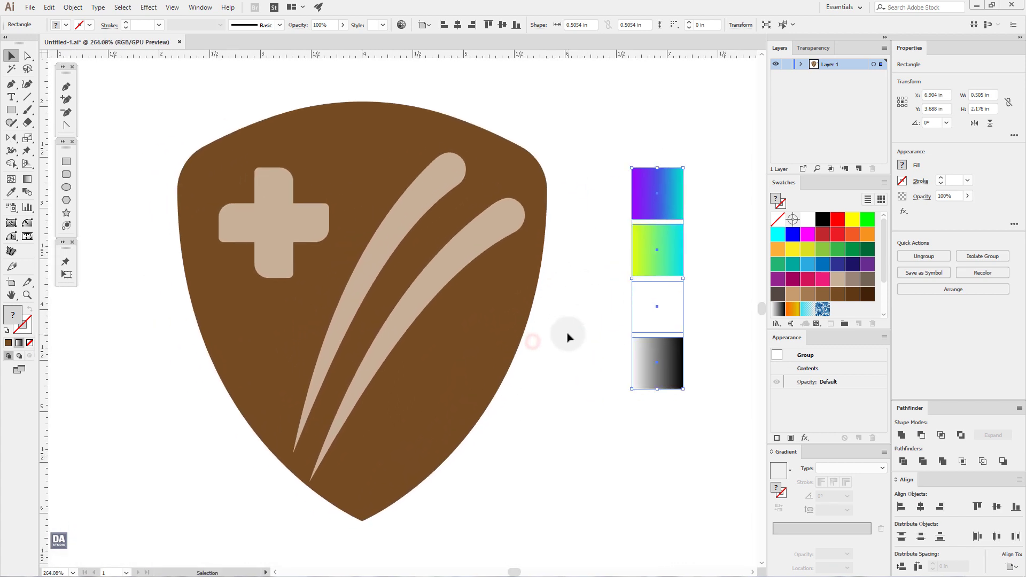
{"action": "left_click", "coordinate": [568, 333]}
{"action": "left_click", "coordinate": [517, 340]}
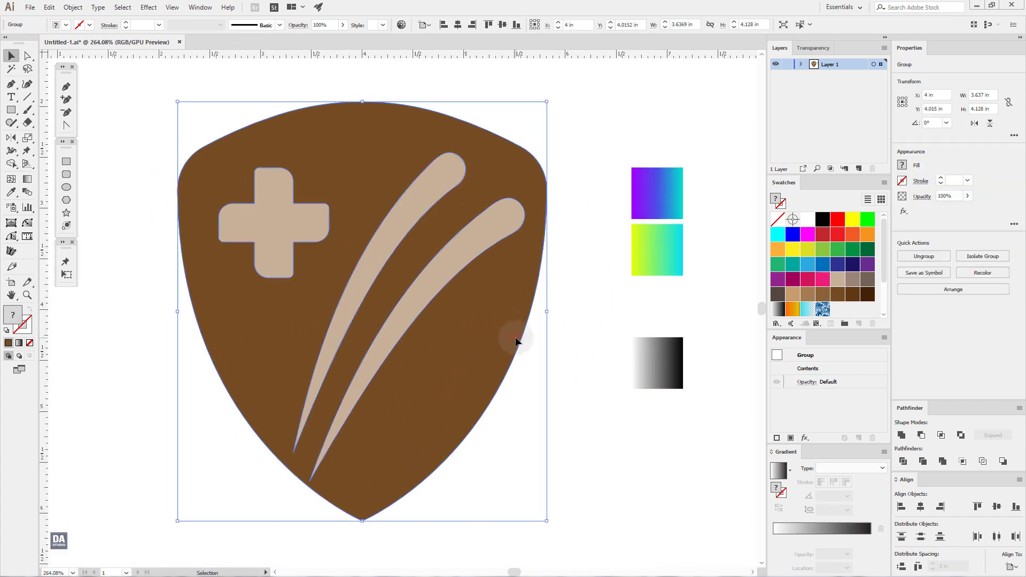
Eyedrop the purple-to-cyan gradient onto the shield body only.
{"action": "key", "text": "i"}
{"action": "left_click", "coordinate": [647, 209]}
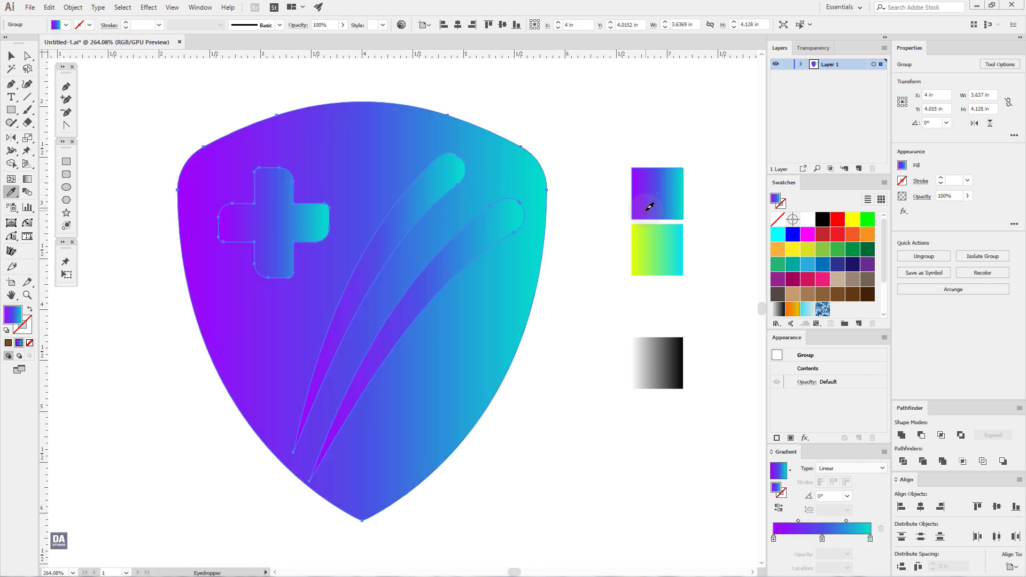
{"action": "key", "text": "ctrl+z"}
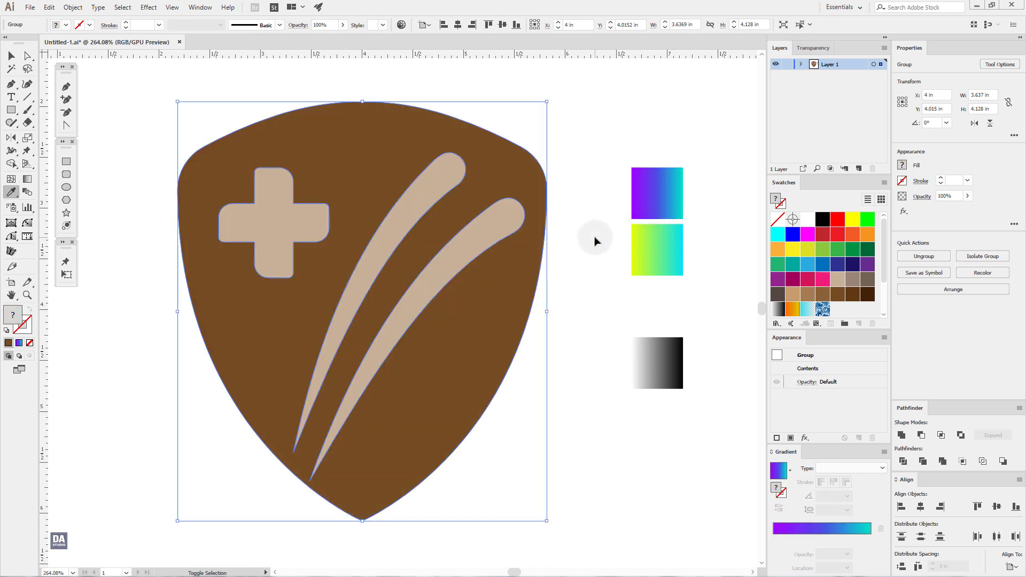
{"action": "left_click", "coordinate": [594, 236], "text": "ctrl"}
{"action": "left_click", "coordinate": [524, 292], "text": "ctrl"}
{"action": "left_click", "coordinate": [649, 203]}
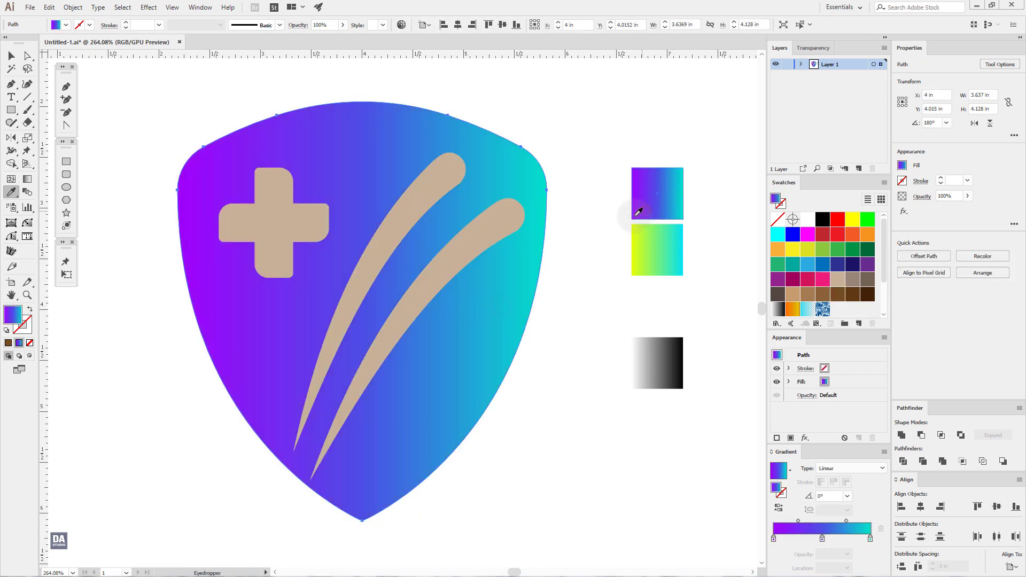
Angle the shield gradient diagonally from upper left to lower right.
{"action": "key", "text": "g"}
{"action": "left_click_drag", "start_coordinate": [188, 164], "coordinate": [484, 420]}
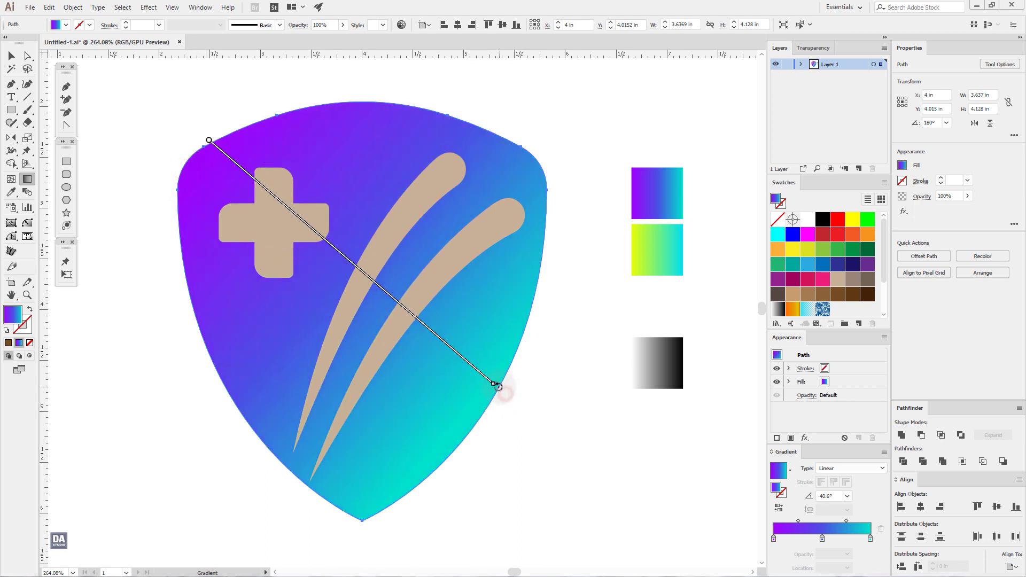
{"action": "left_click_drag", "start_coordinate": [497, 386], "coordinate": [501, 380]}
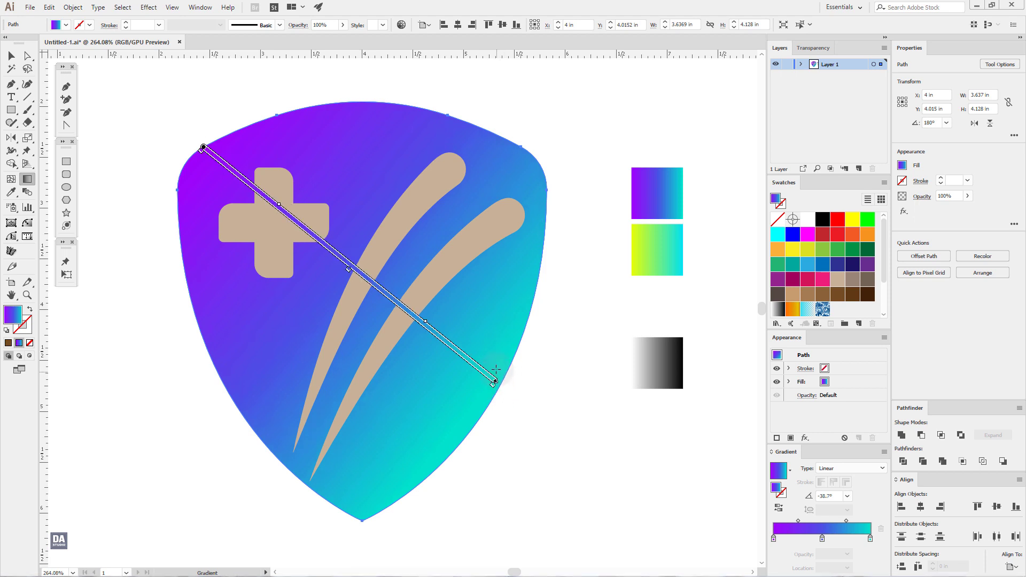
{"action": "key", "text": "v"}
{"action": "left_click", "coordinate": [439, 273]}
{"action": "left_click", "coordinate": [375, 248], "text": "shift"}
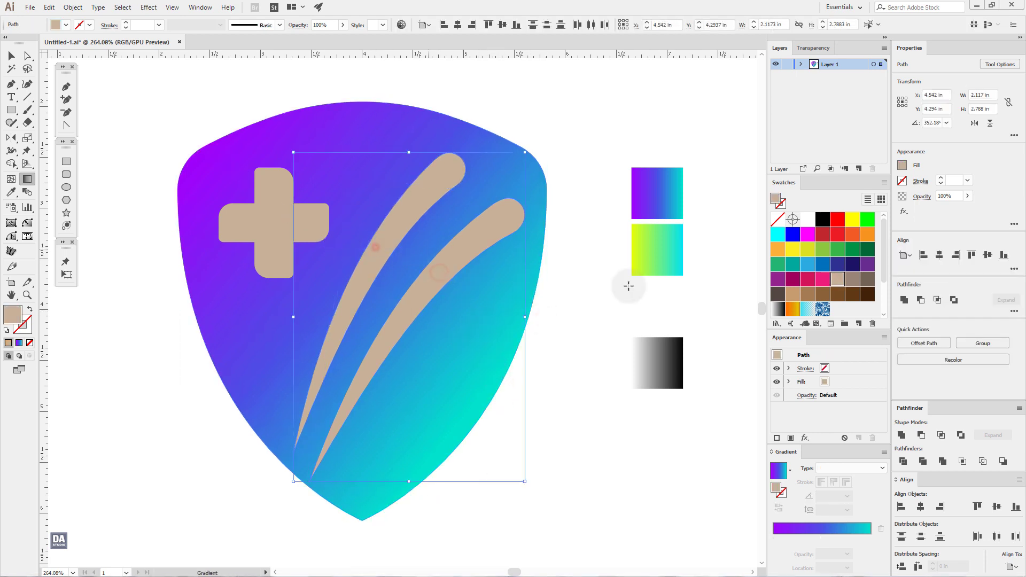
Give both claw swooshes the yellow-to-cyan gradient, running top right to bottom left.
{"action": "key", "text": "i"}
{"action": "left_click", "coordinate": [654, 249]}
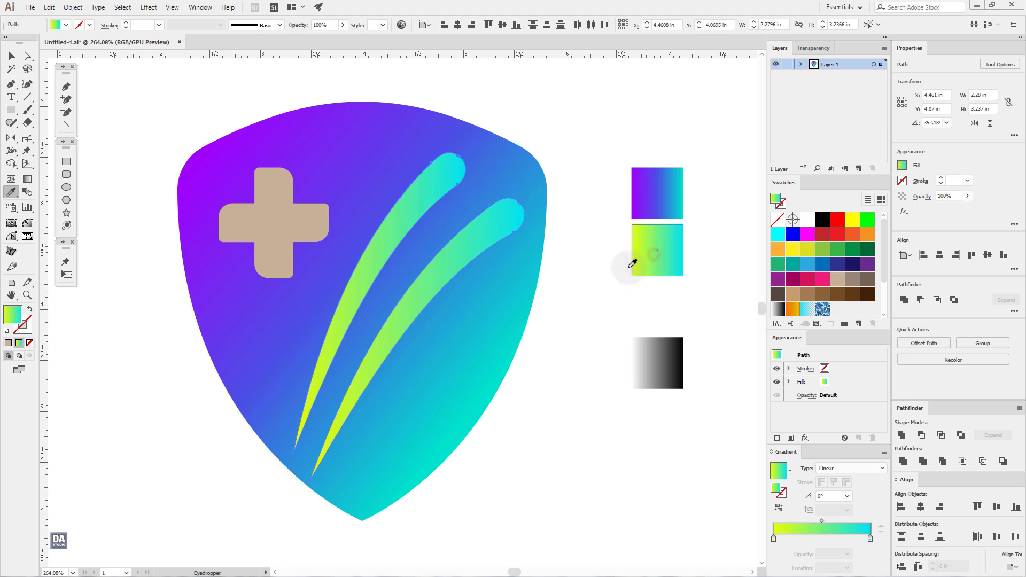
{"action": "key", "text": "g"}
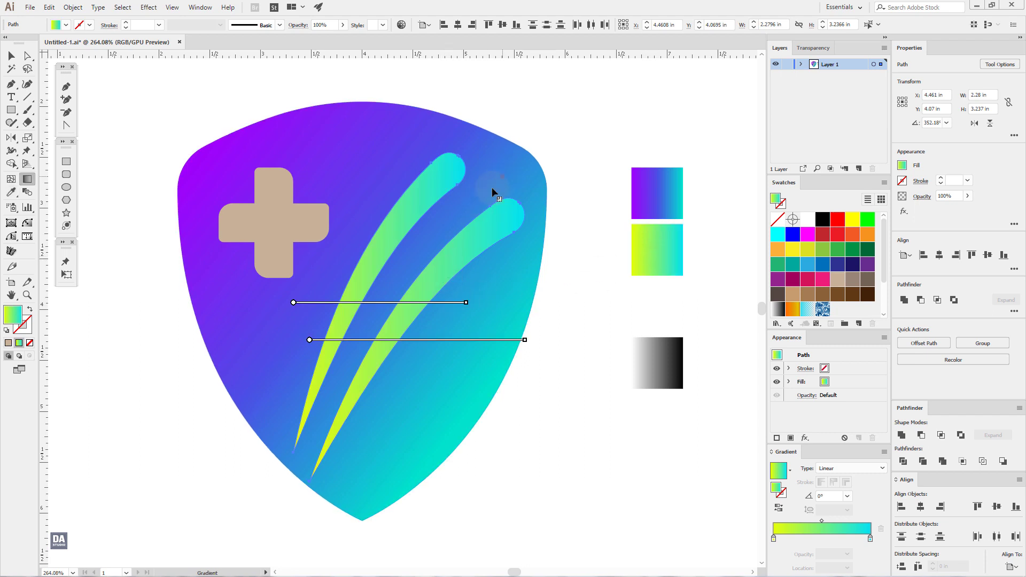
{"action": "left_click_drag", "start_coordinate": [501, 176], "coordinate": [325, 353]}
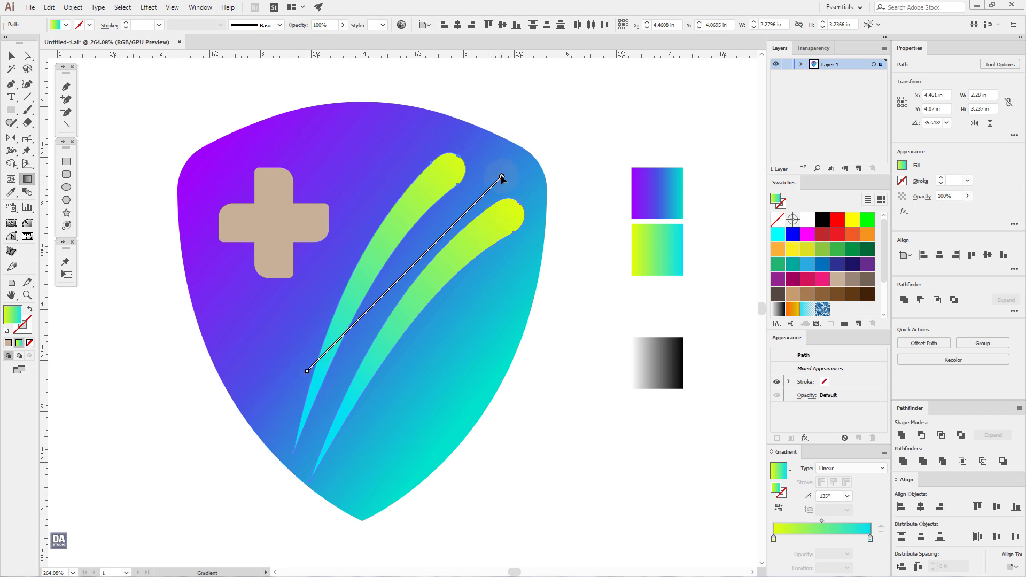
{"action": "left_click_drag", "start_coordinate": [501, 177], "coordinate": [504, 170]}
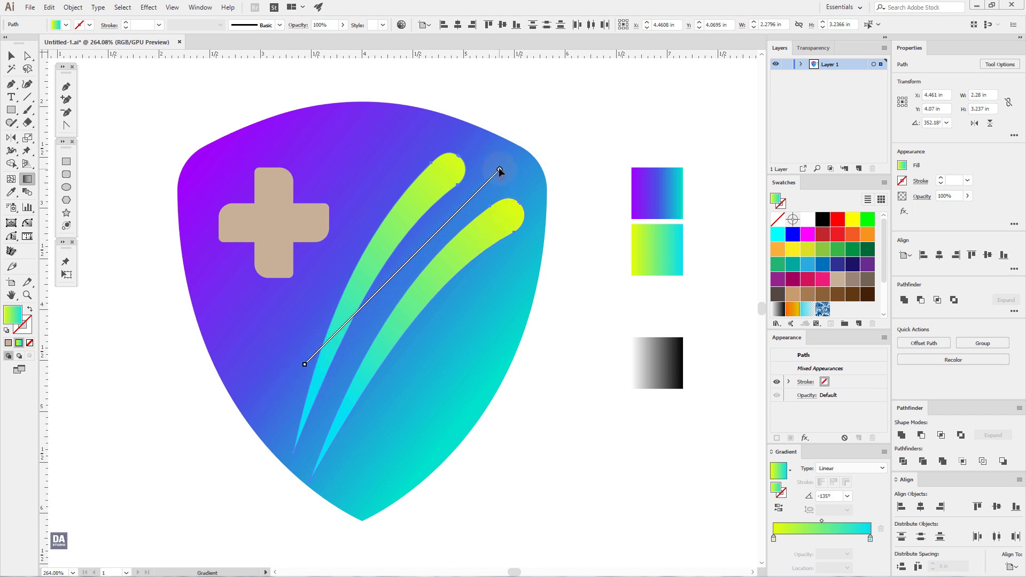
Give the cross the yellow-to-cyan gradient, angled upper left to lower right.
{"action": "left_click", "coordinate": [272, 230]}
{"action": "key", "text": "i"}
{"action": "left_click", "coordinate": [644, 244]}
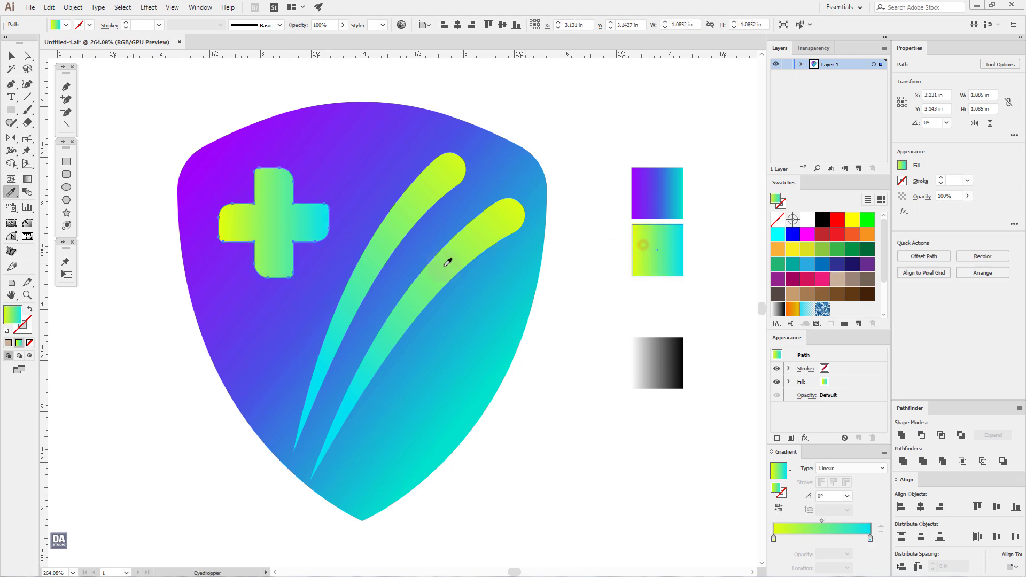
{"action": "key", "text": "g"}
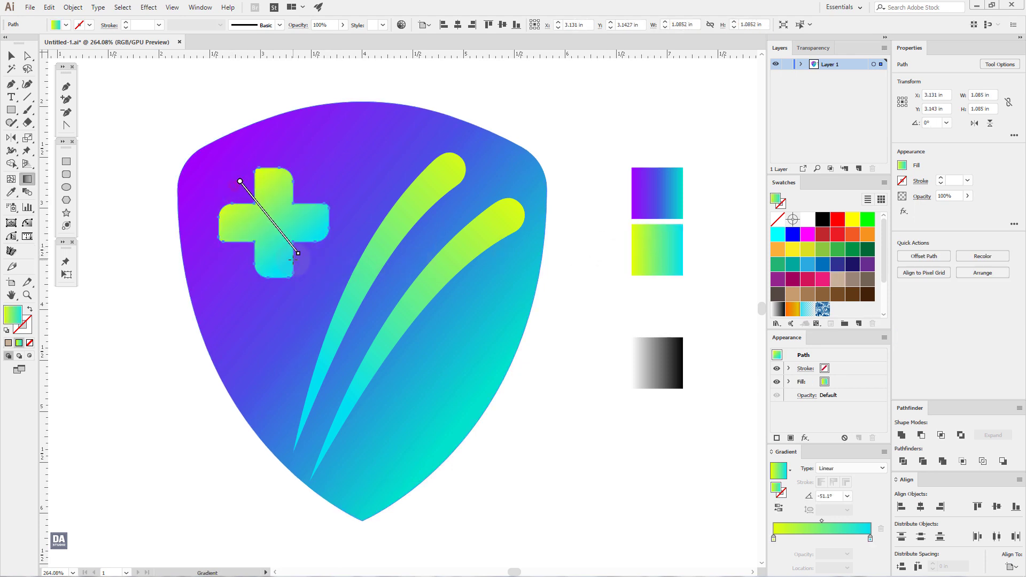
{"action": "left_click_drag", "start_coordinate": [239, 182], "coordinate": [297, 255]}
Select the cross and both claw swooshes together.
{"action": "key", "text": "v"}
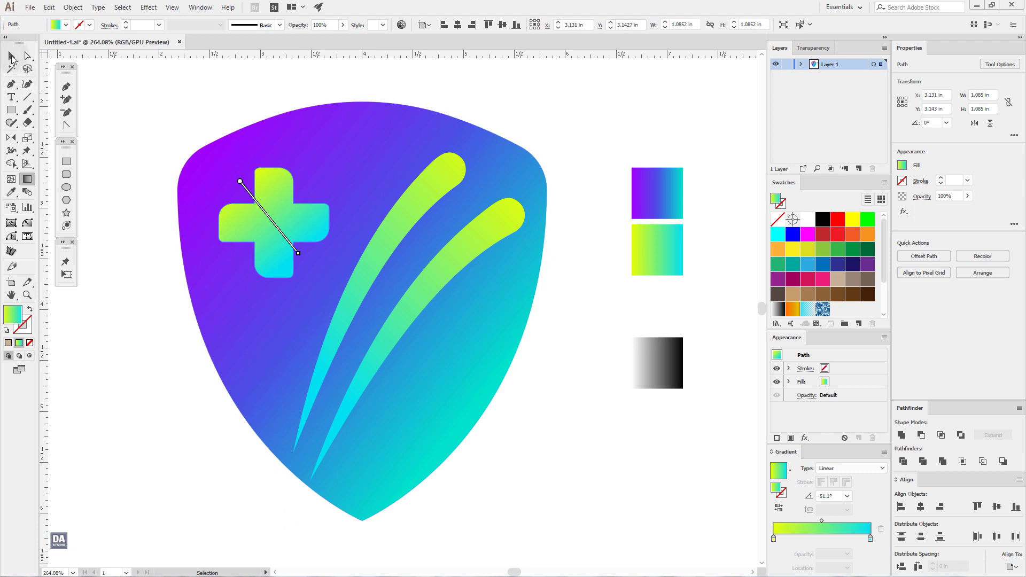
{"action": "left_click", "coordinate": [201, 112]}
{"action": "left_click", "coordinate": [271, 230]}
{"action": "left_click", "coordinate": [400, 234], "text": "shift"}
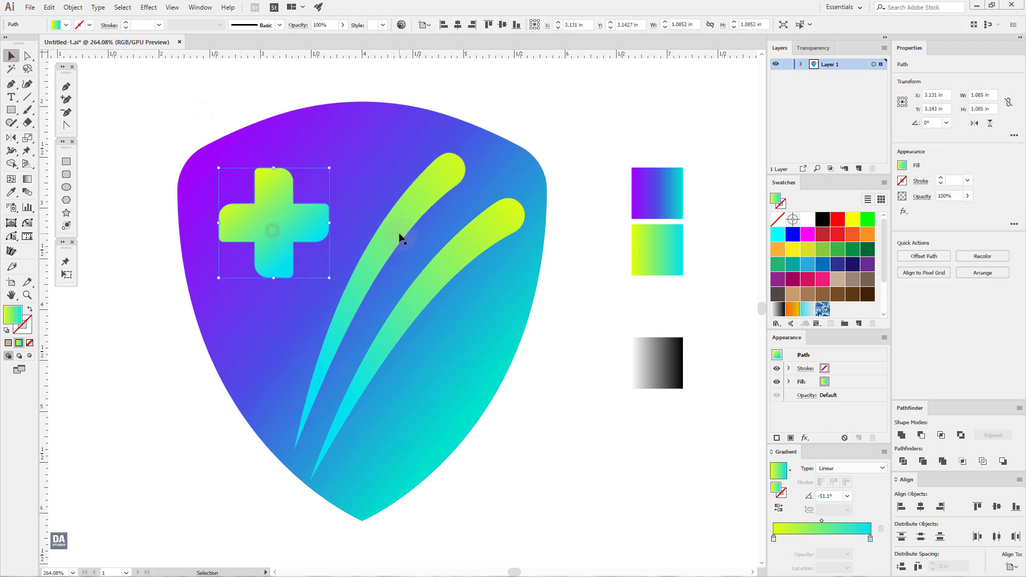
{"action": "left_click", "coordinate": [446, 274], "text": "shift"}
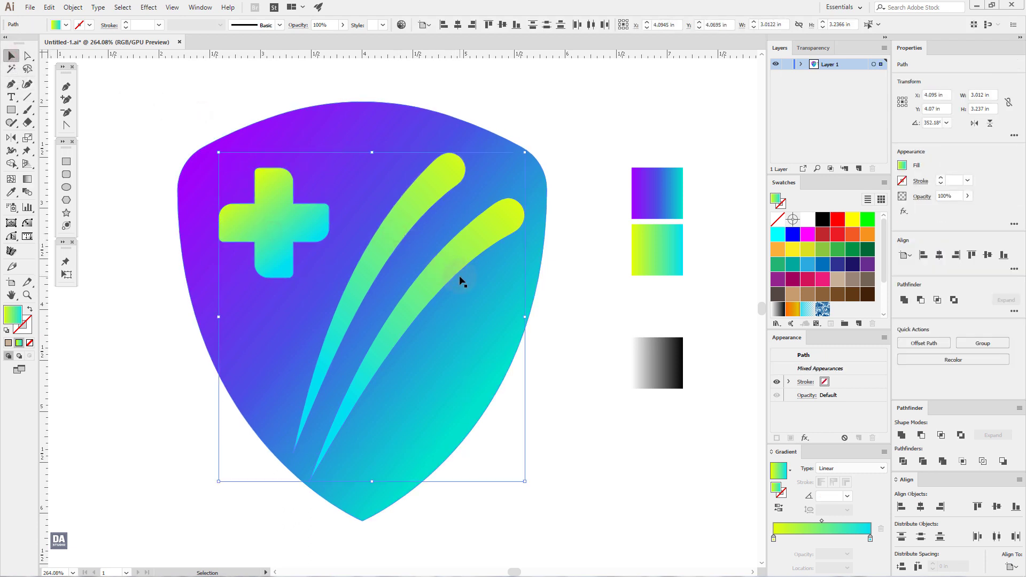
Give the cross and claws a thin 1 pt white inside stroke.
{"action": "key", "text": "i"}
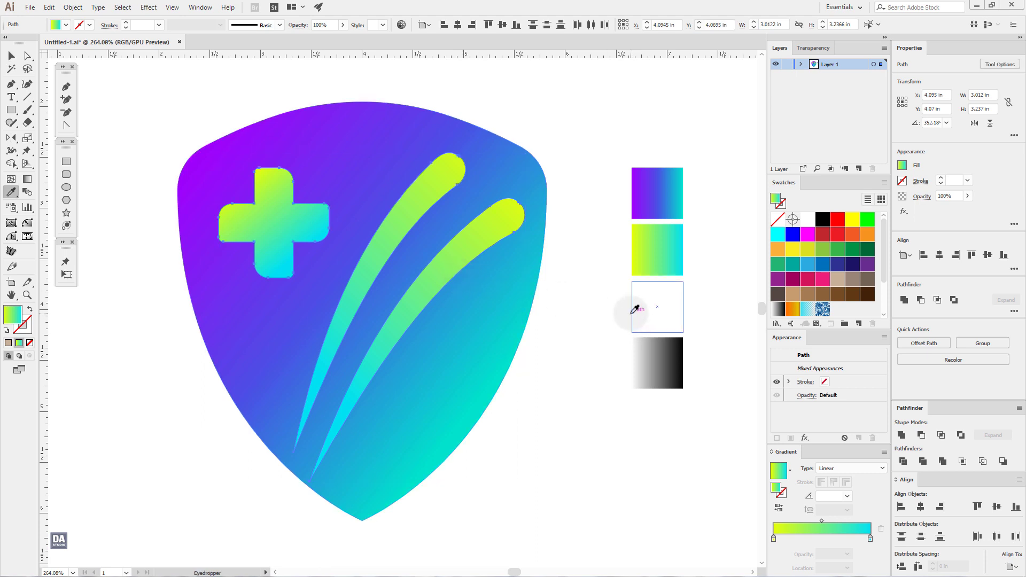
{"action": "left_click", "coordinate": [648, 306]}
{"action": "left_click", "coordinate": [659, 305]}
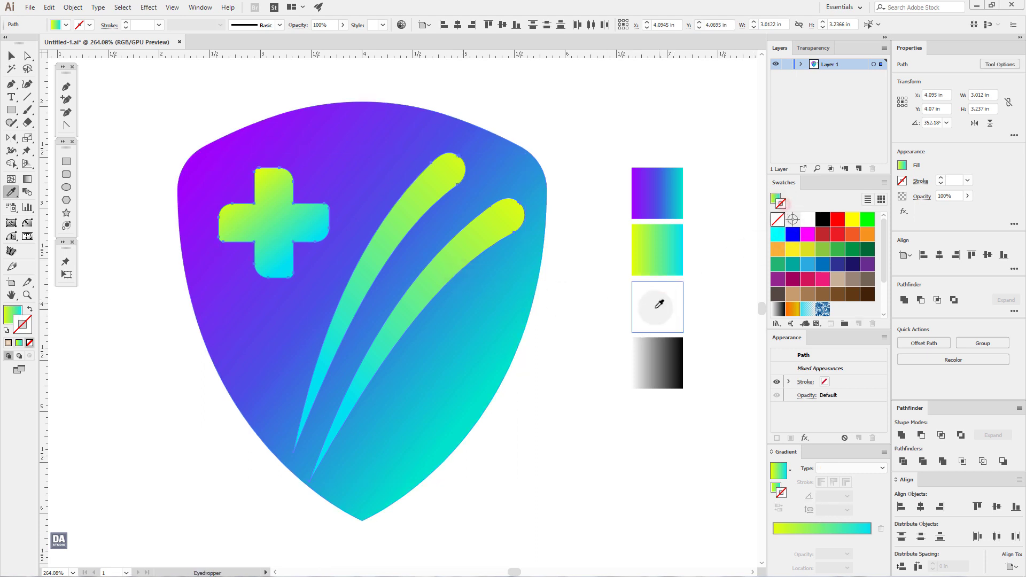
{"action": "left_click", "coordinate": [687, 301]}
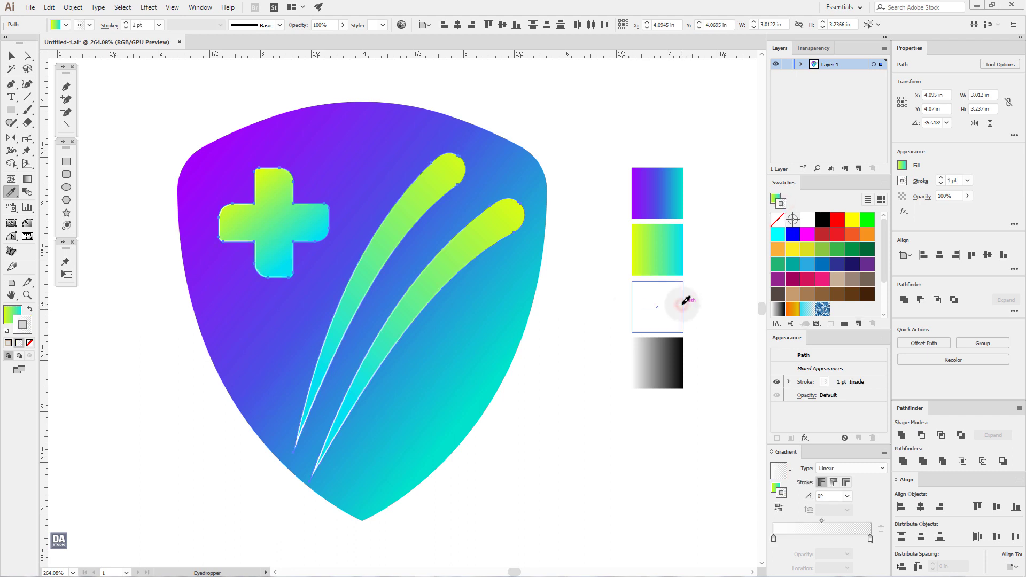
{"action": "left_click", "coordinate": [920, 180]}
{"action": "left_click", "coordinate": [971, 216]}
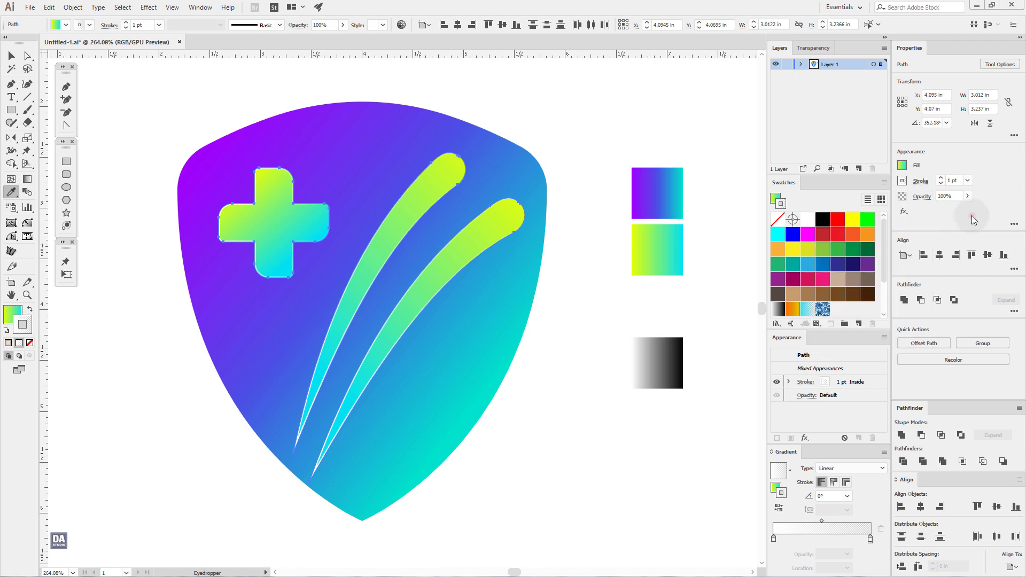
Reselect the cross and the first claw.
{"action": "left_click", "coordinate": [583, 319]}
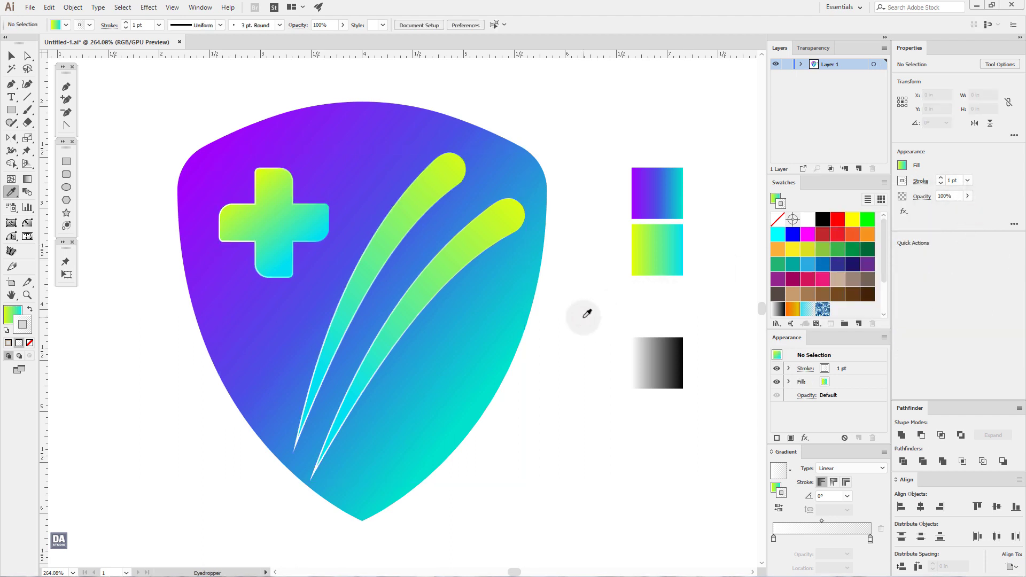
{"action": "left_click", "coordinate": [11, 55]}
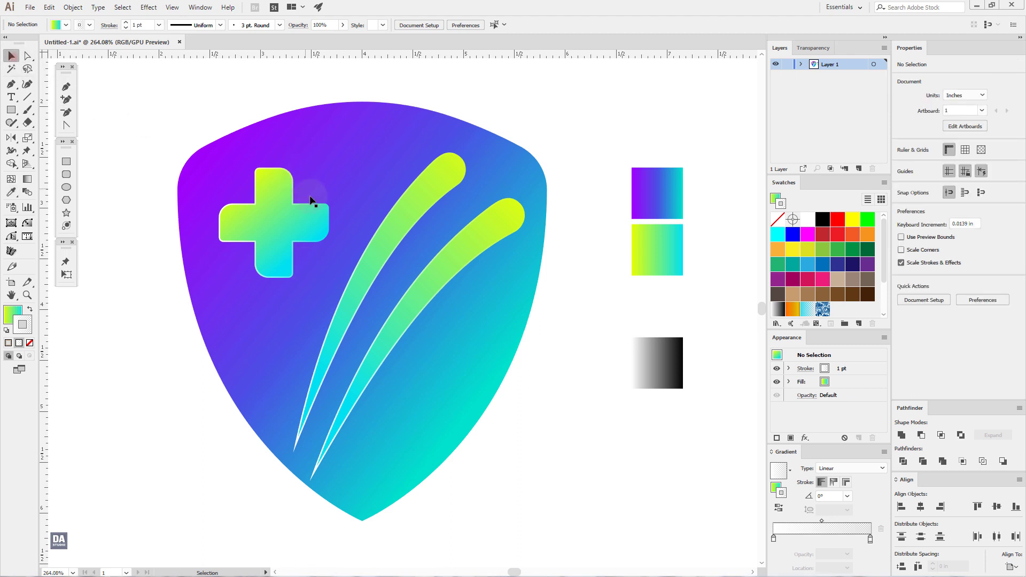
{"action": "left_click", "coordinate": [311, 220]}
{"action": "left_click", "coordinate": [391, 232], "text": "shift"}
Group the cross and both claws.
{"action": "left_click", "coordinate": [434, 274], "text": "shift"}
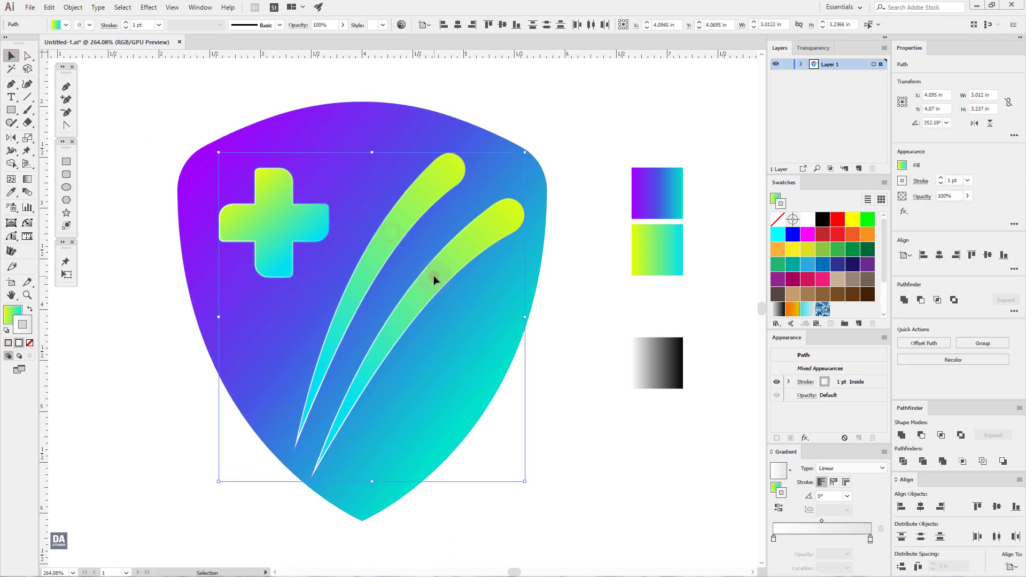
{"action": "right_click", "coordinate": [434, 275]}
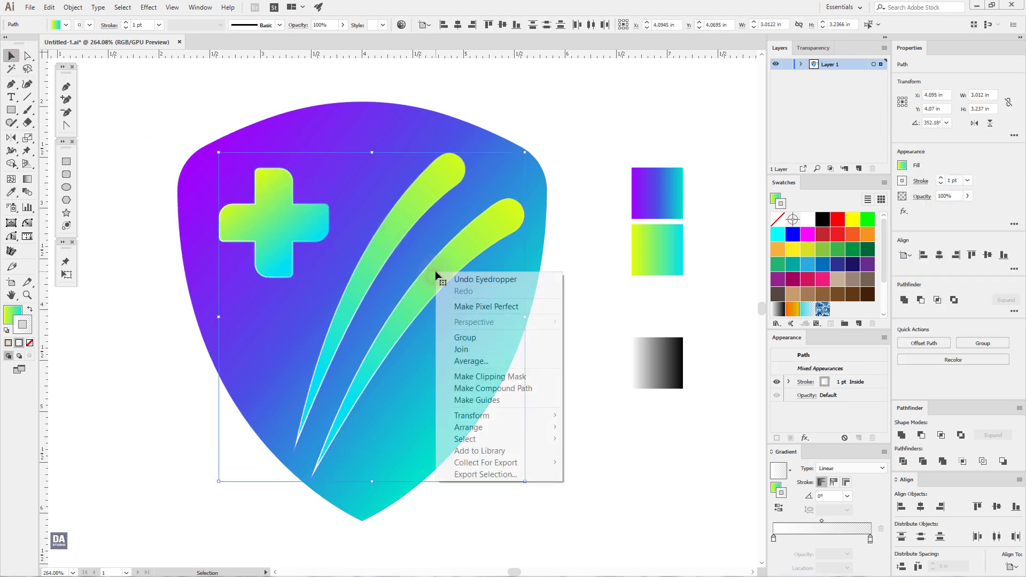
{"action": "left_click", "coordinate": [465, 338]}
Copy the group, paste it in front, and offset it slightly up-left.
{"action": "left_click", "coordinate": [49, 7]}
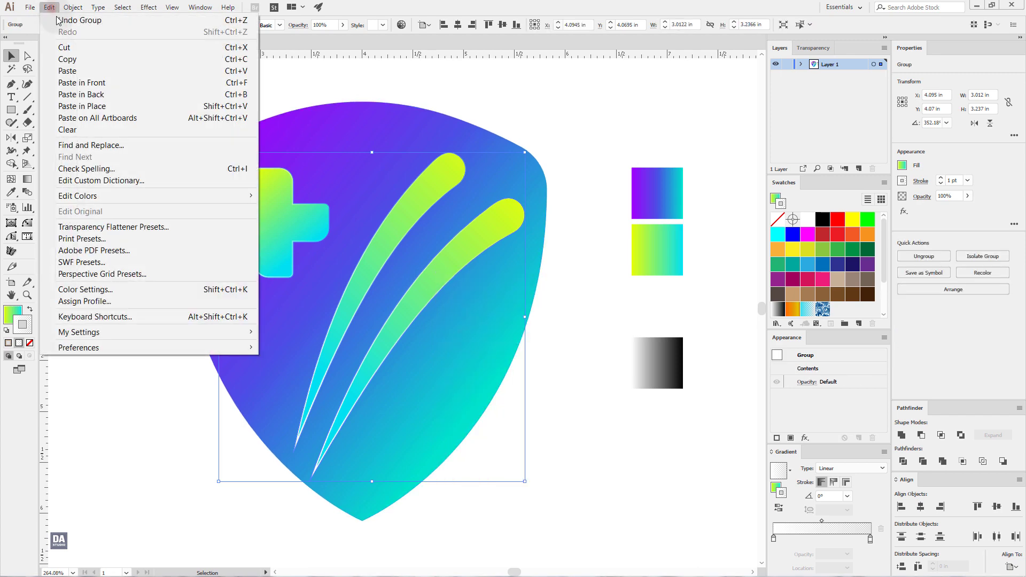
{"action": "left_click", "coordinate": [71, 60]}
{"action": "left_click", "coordinate": [50, 7]}
{"action": "left_click", "coordinate": [83, 84]}
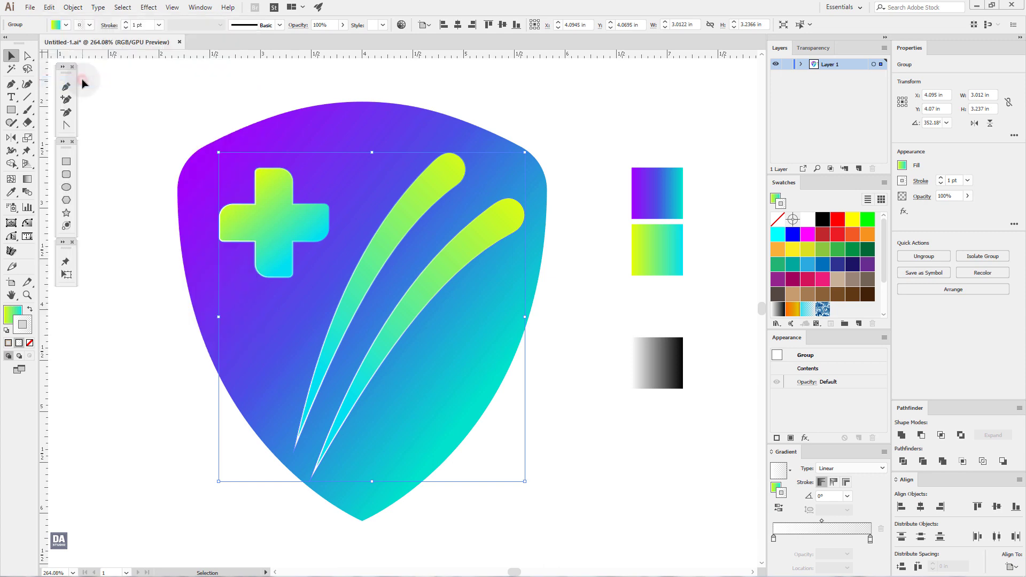
{"action": "left_click_drag", "start_coordinate": [266, 233], "coordinate": [262, 228]}
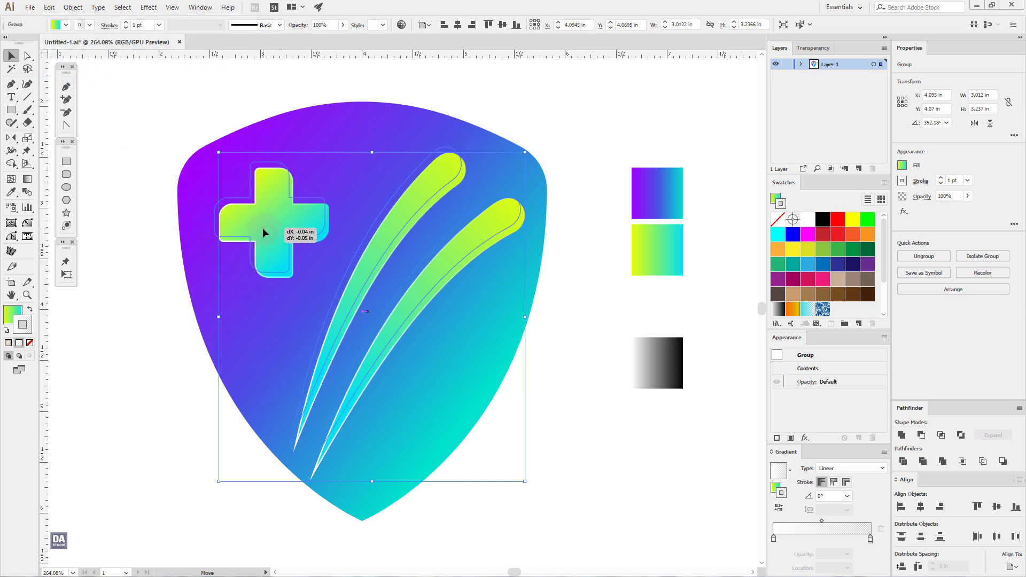
{"action": "left_click_drag", "start_coordinate": [262, 228], "coordinate": [262, 228]}
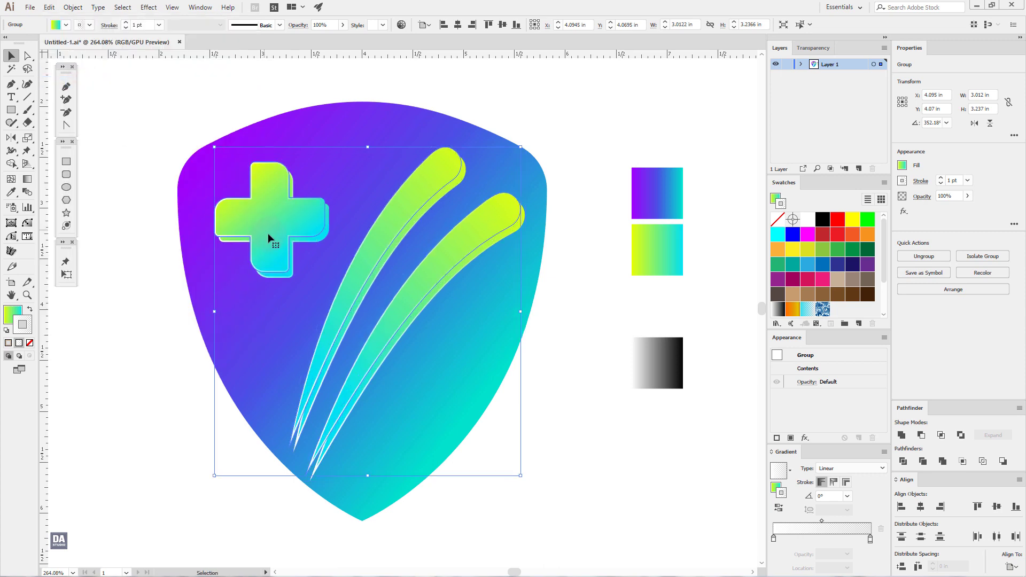
{"action": "left_click_drag", "start_coordinate": [320, 278], "coordinate": [394, 286]}
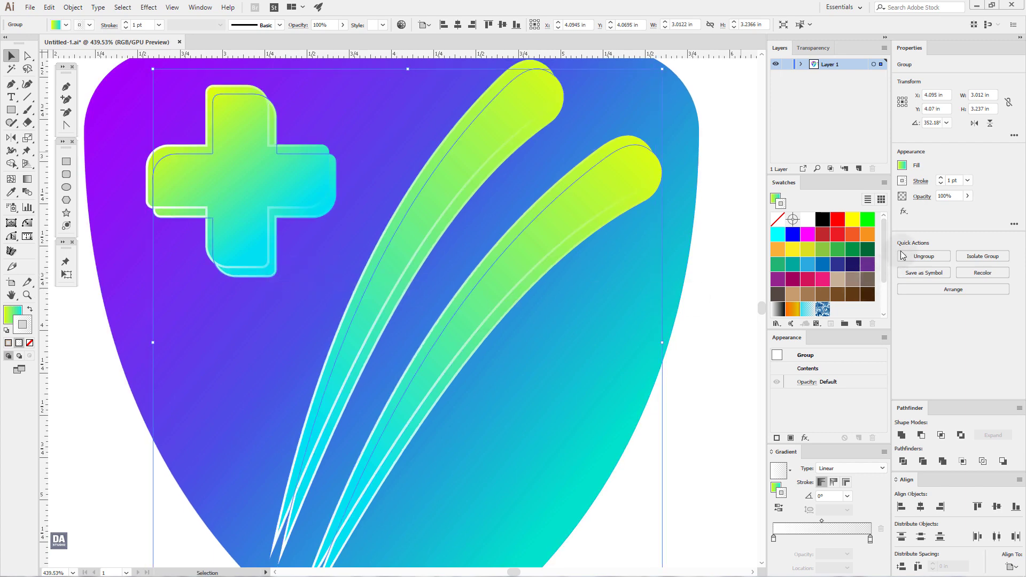
Give the copy no stroke, white fill, Overlay blending and 56% opacity.
{"action": "left_click", "coordinate": [779, 220]}
{"action": "left_click", "coordinate": [775, 199]}
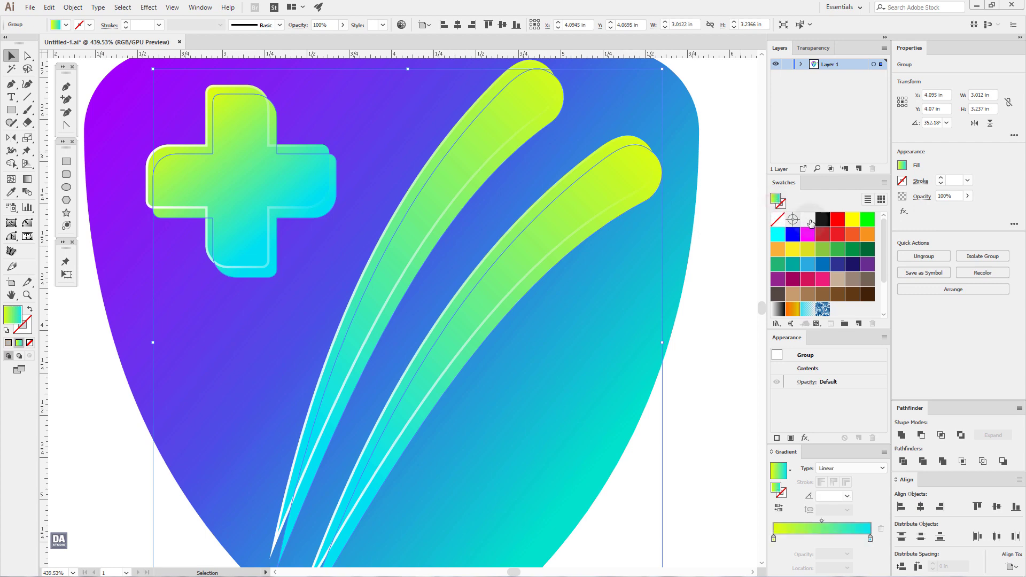
{"action": "left_click", "coordinate": [808, 219]}
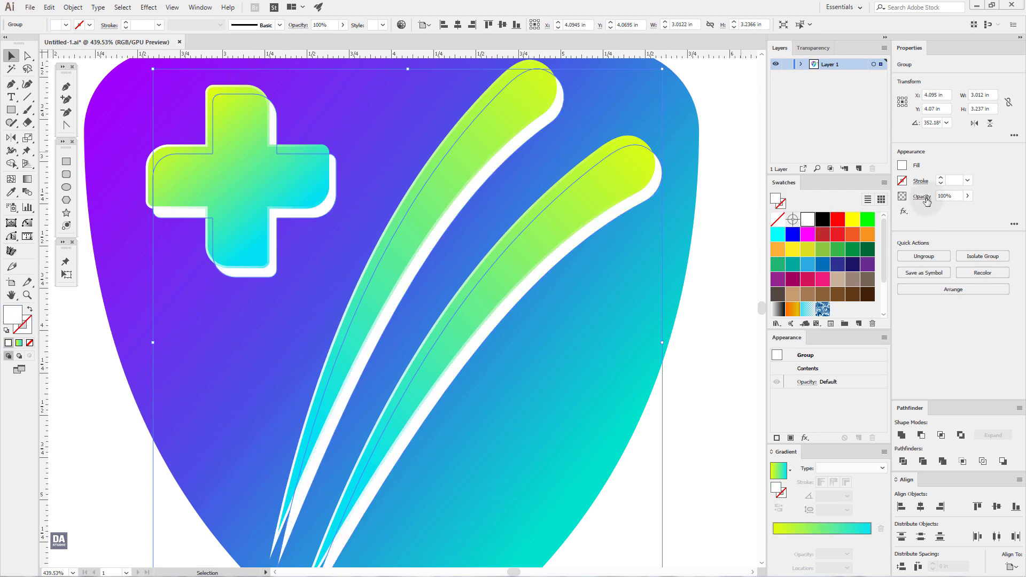
{"action": "left_click", "coordinate": [923, 197]}
{"action": "left_click", "coordinate": [834, 215]}
{"action": "left_click", "coordinate": [831, 318]}
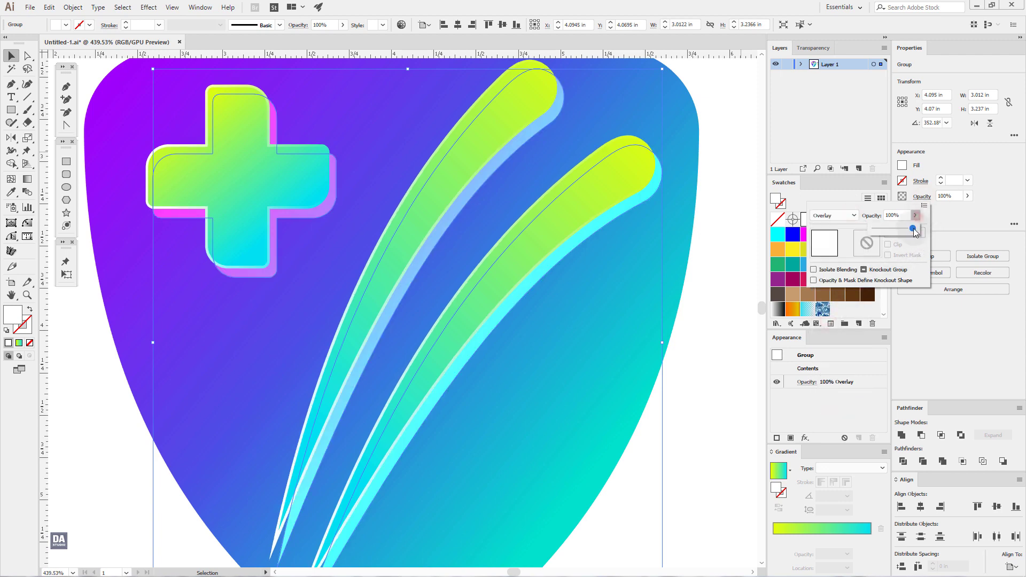
{"action": "left_click_drag", "start_coordinate": [914, 231], "coordinate": [896, 230]}
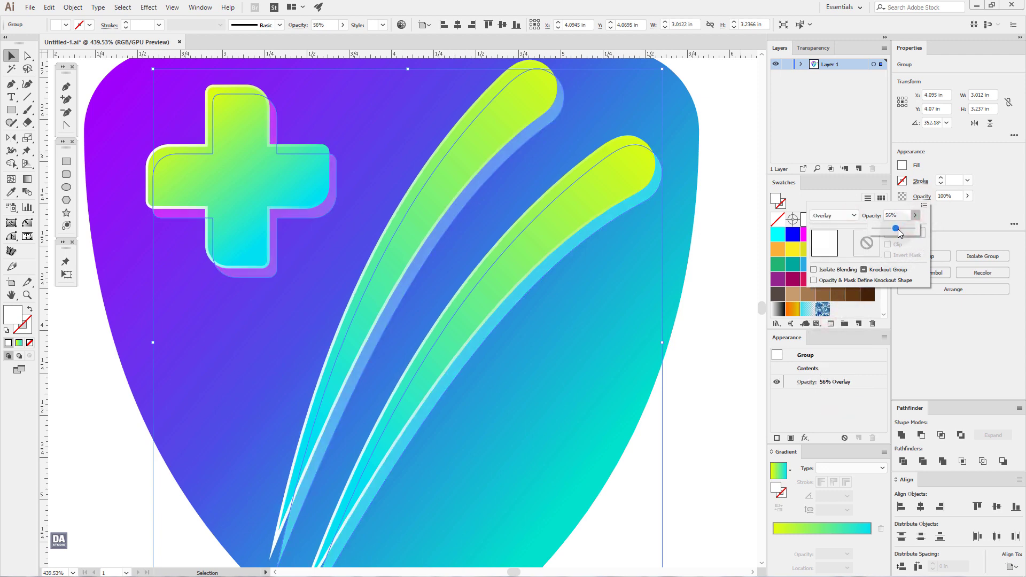
{"action": "left_click", "coordinate": [702, 315]}
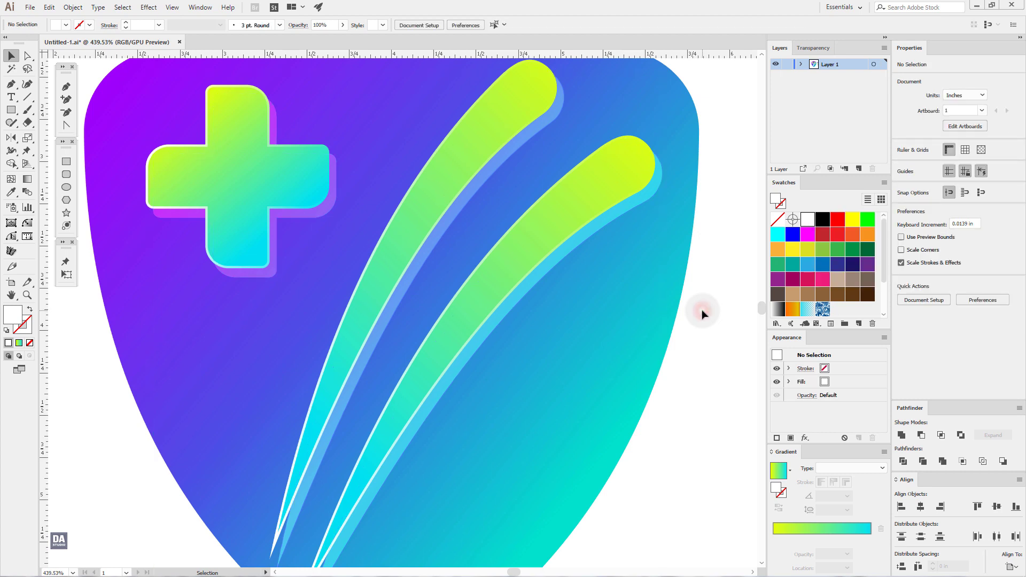
Inside the overlay group, reverse the claws' stroke gradient direction.
{"action": "mouse_move", "coordinate": [701, 314]}
{"action": "left_mouse_down"}
{"action": "mouse_move", "coordinate": [526, 253]}
{"action": "mouse_move", "coordinate": [614, 291]}
{"action": "left_mouse_up"}
{"action": "left_click", "coordinate": [523, 313]}
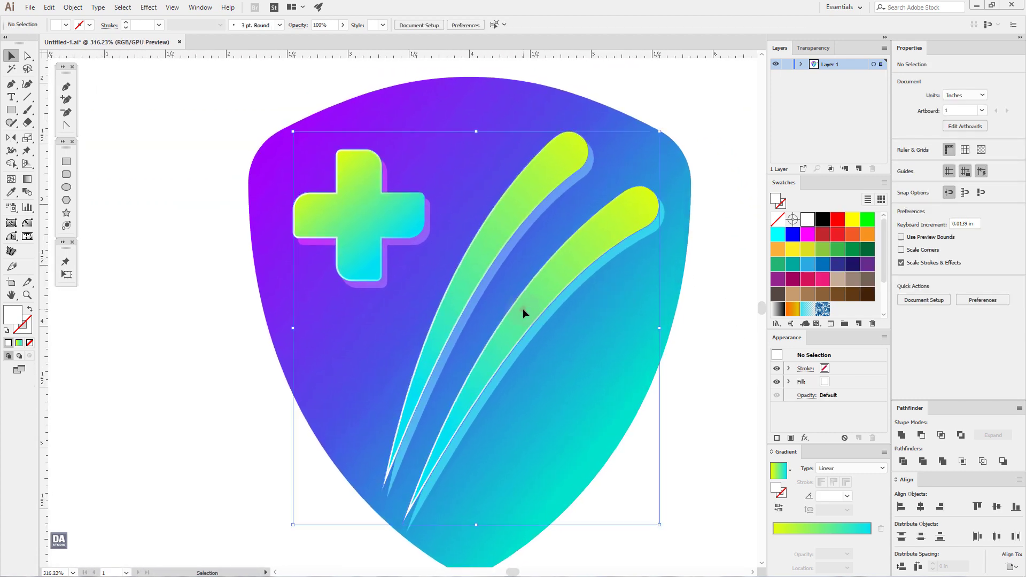
{"action": "double_click", "coordinate": [523, 313]}
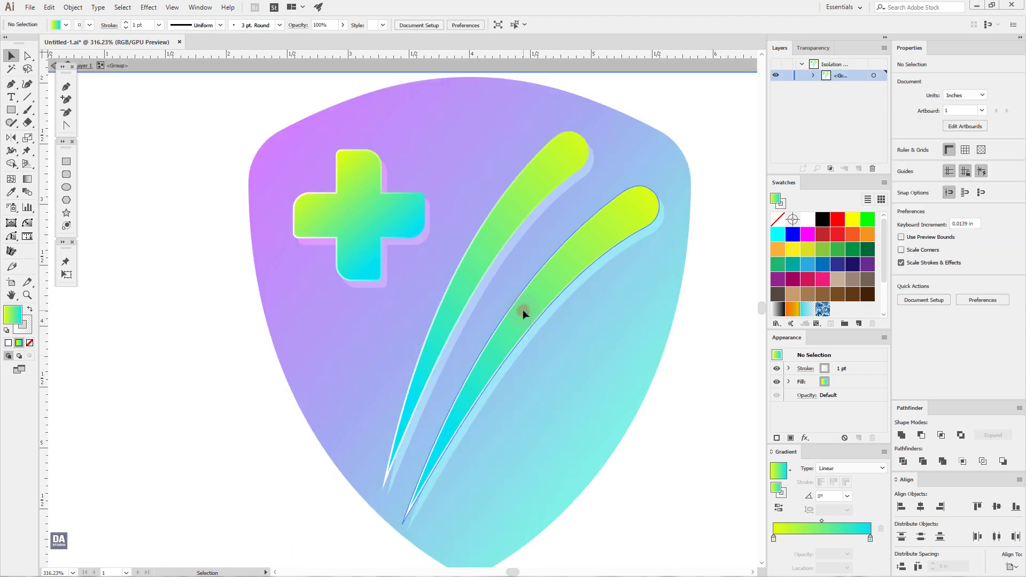
{"action": "left_click", "coordinate": [466, 288]}
{"action": "left_click", "coordinate": [782, 492]}
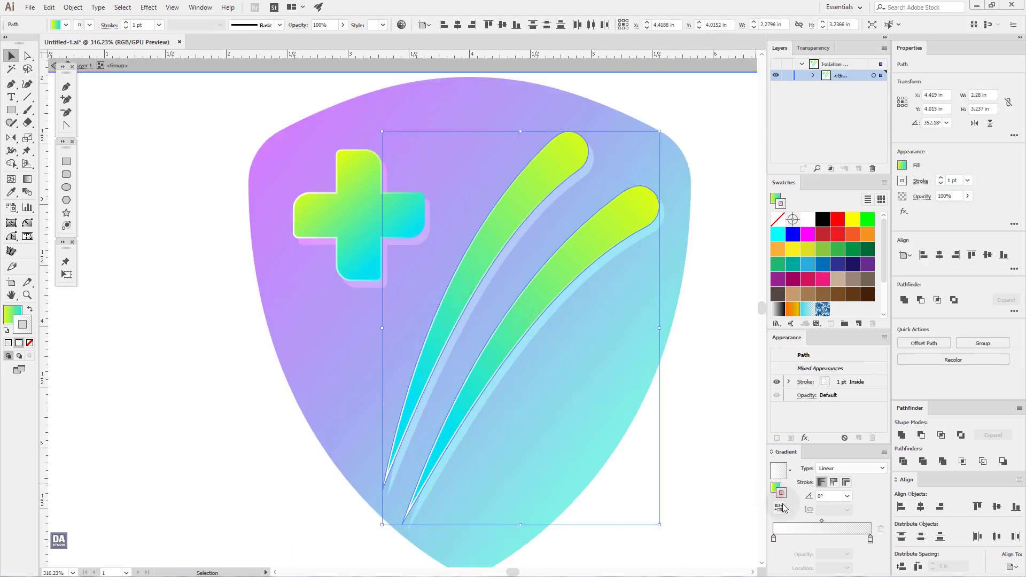
{"action": "left_click", "coordinate": [780, 510]}
{"action": "double_click", "coordinate": [674, 422]}
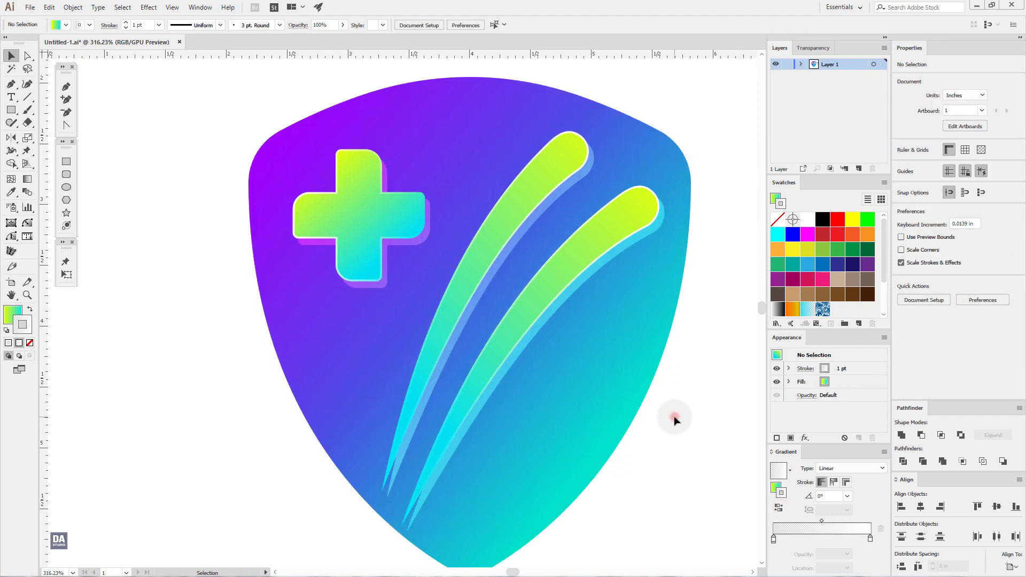
Nudge the overlay copy slightly down-right, then view the whole logo.
{"action": "left_click", "coordinate": [491, 357]}
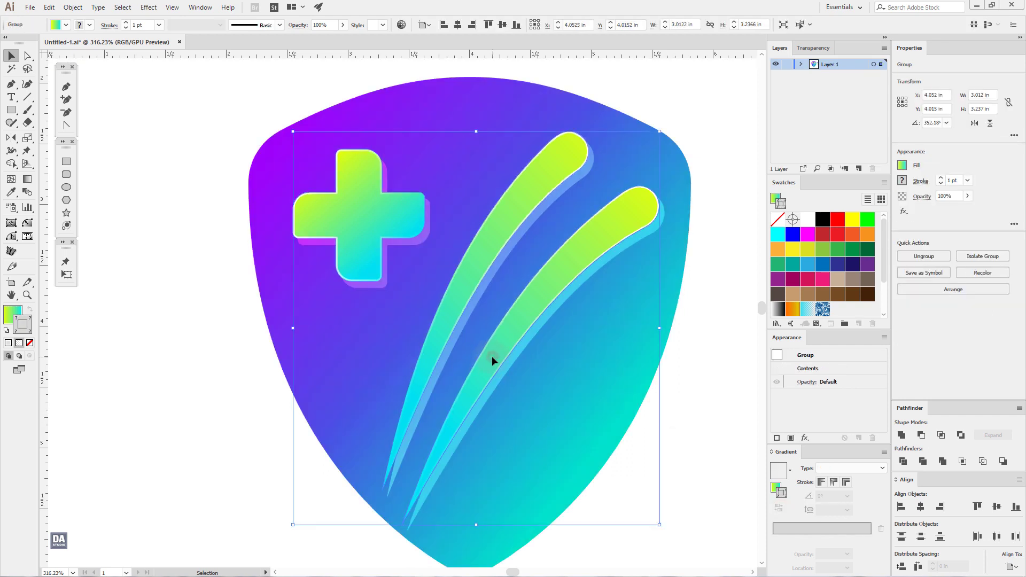
{"action": "scroll", "coordinate": [492, 364], "scroll_direction": "down", "scroll_amount": 1}
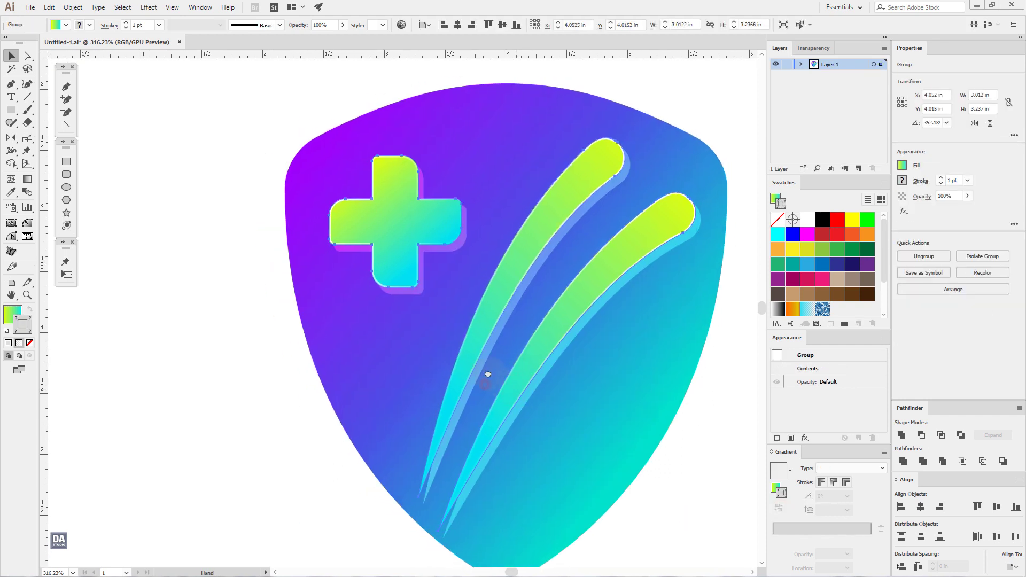
{"action": "scroll", "coordinate": [495, 369], "scroll_direction": "up", "scroll_amount": 1}
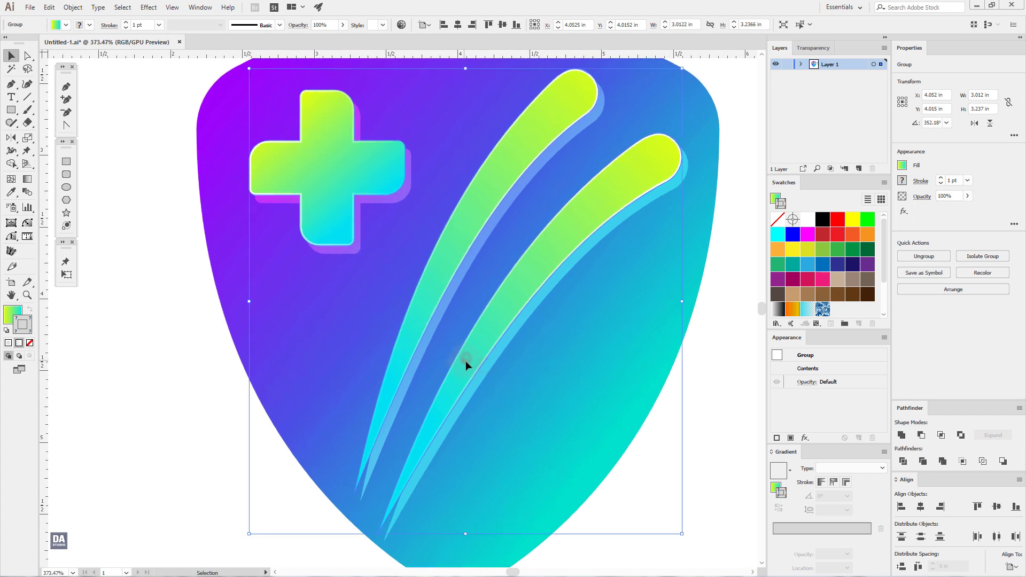
{"action": "left_click_drag", "start_coordinate": [463, 362], "coordinate": [467, 362]}
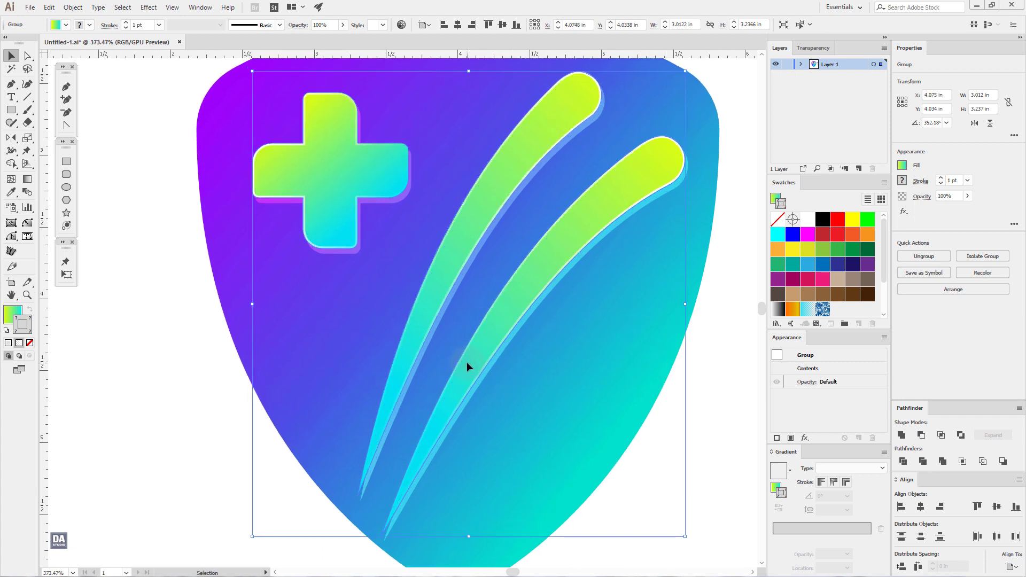
{"action": "left_click", "coordinate": [692, 395]}
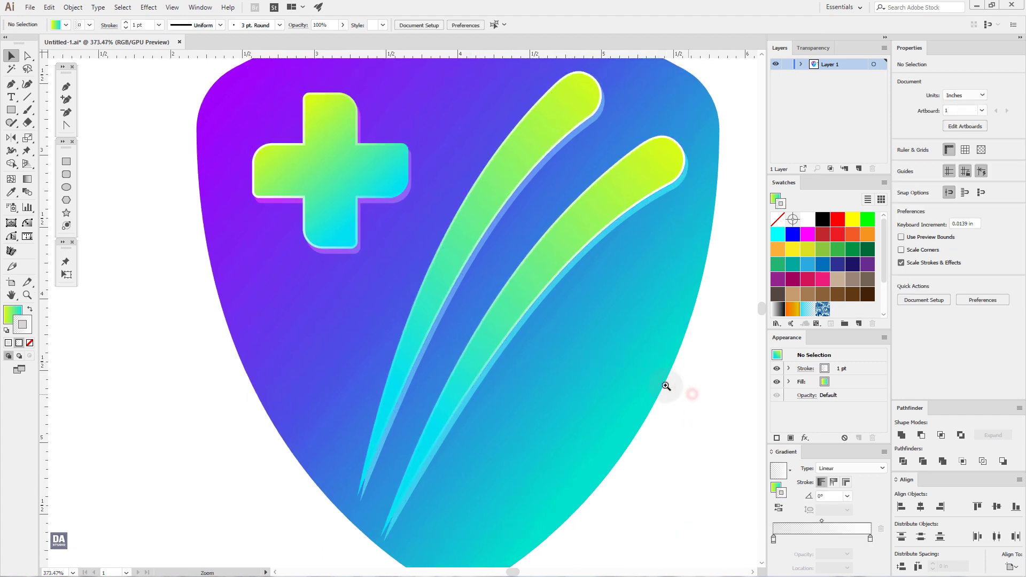
{"action": "scroll", "coordinate": [639, 358], "scroll_direction": "down", "scroll_amount": 5}
{"action": "scroll", "coordinate": [586, 343], "scroll_direction": "up", "scroll_amount": 1}
{"action": "left_click_drag", "start_coordinate": [606, 356], "coordinate": [497, 351]}
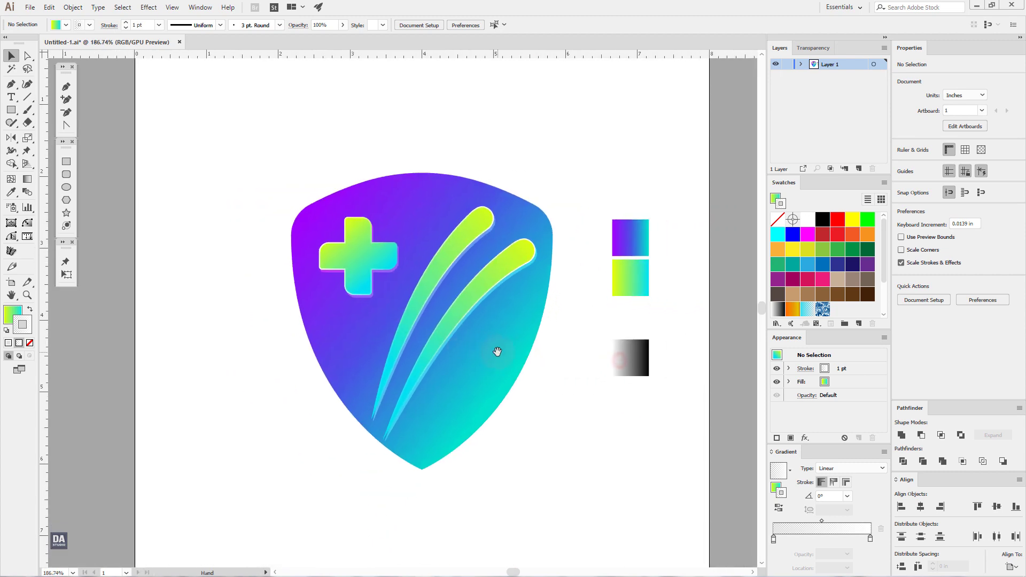
Give the shield a black 4 pt outline.
{"action": "left_click", "coordinate": [497, 351]}
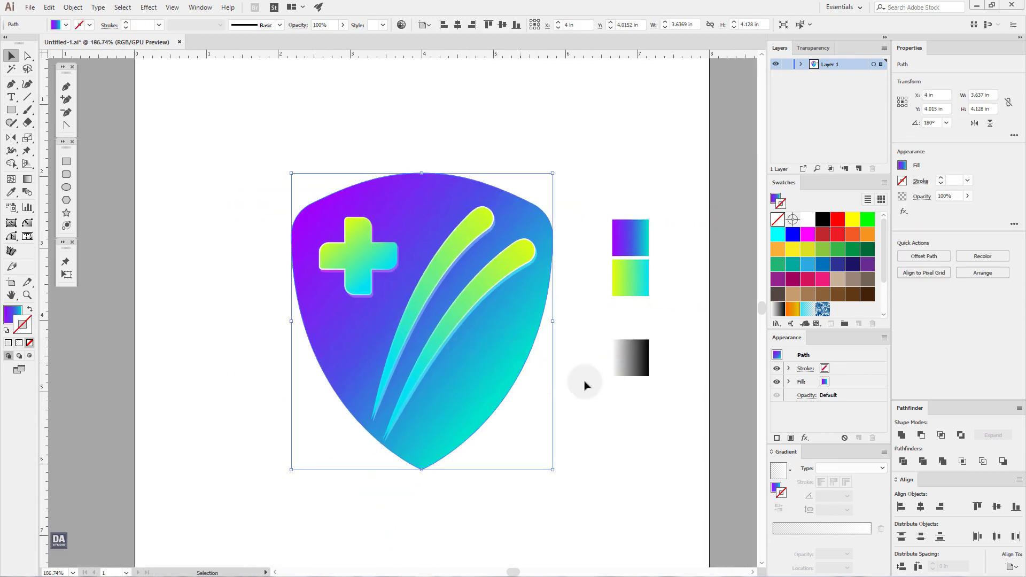
{"action": "scroll", "coordinate": [826, 251], "scroll_direction": "down", "scroll_amount": 2}
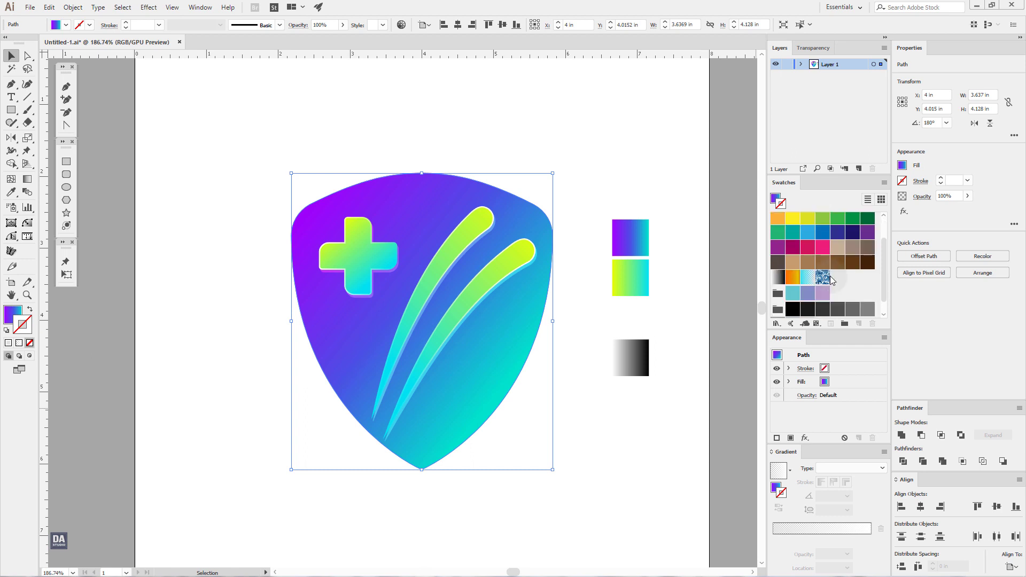
{"action": "left_click", "coordinate": [809, 309]}
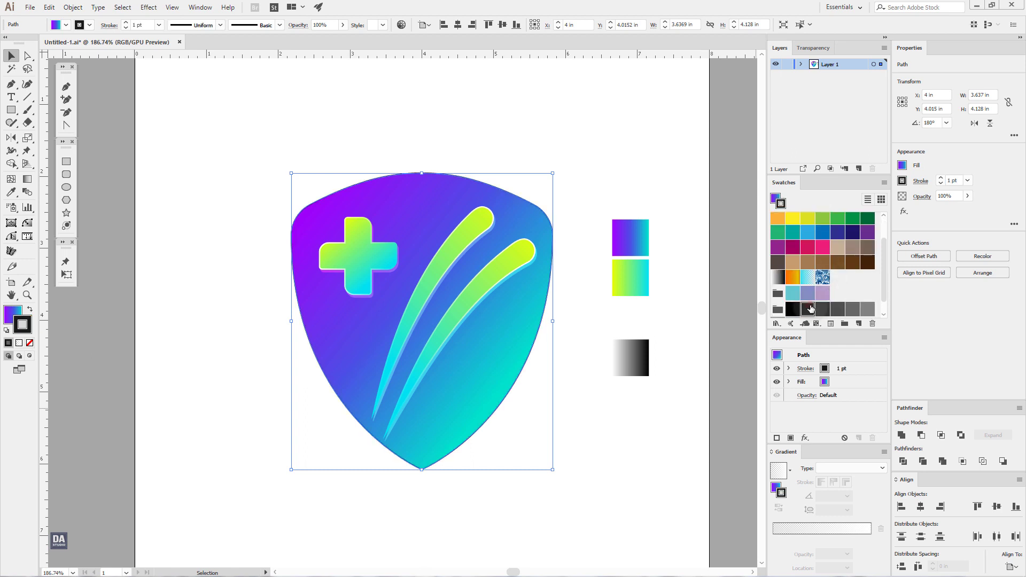
{"action": "left_click", "coordinate": [941, 178]}
{"action": "left_click", "coordinate": [941, 178]}
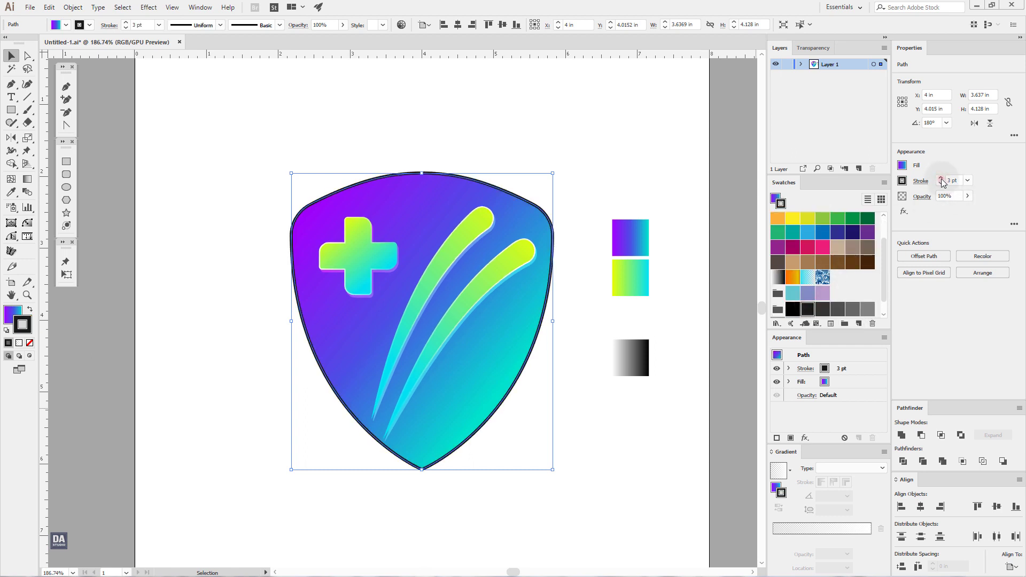
{"action": "left_click", "coordinate": [941, 178]}
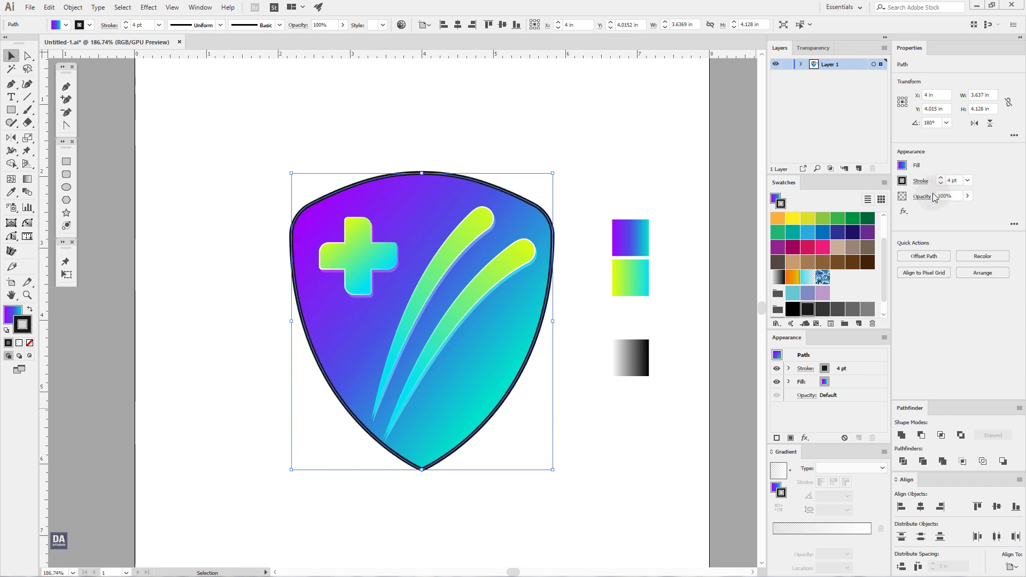
Add an Inner Glow to the shield: Multiply, 45% opacity, 0.3 in blur.
{"action": "left_click", "coordinate": [805, 438]}
{"action": "mouse_move", "coordinate": [829, 241]}
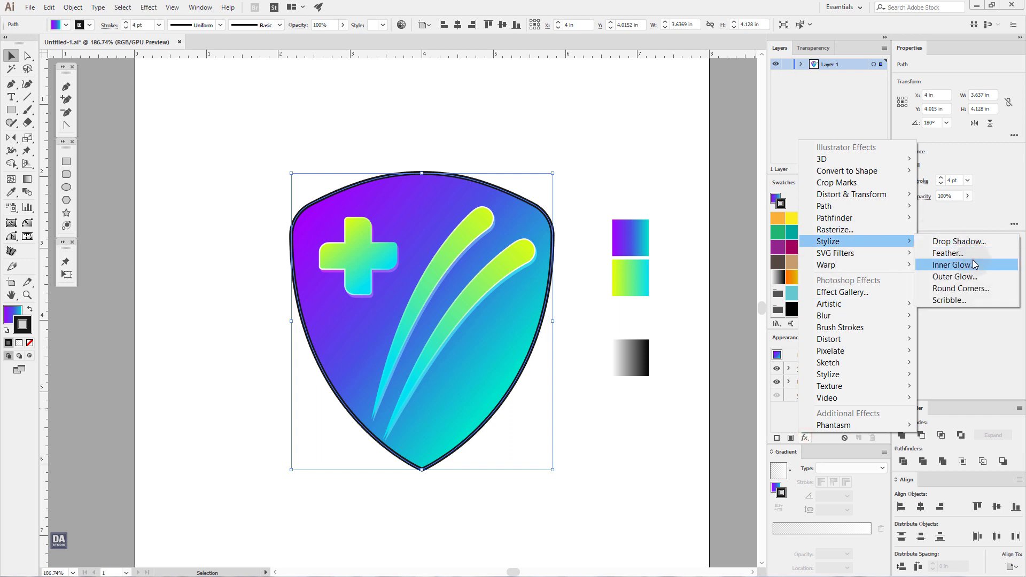
{"action": "left_click", "coordinate": [954, 265]}
{"action": "left_click", "coordinate": [704, 237]}
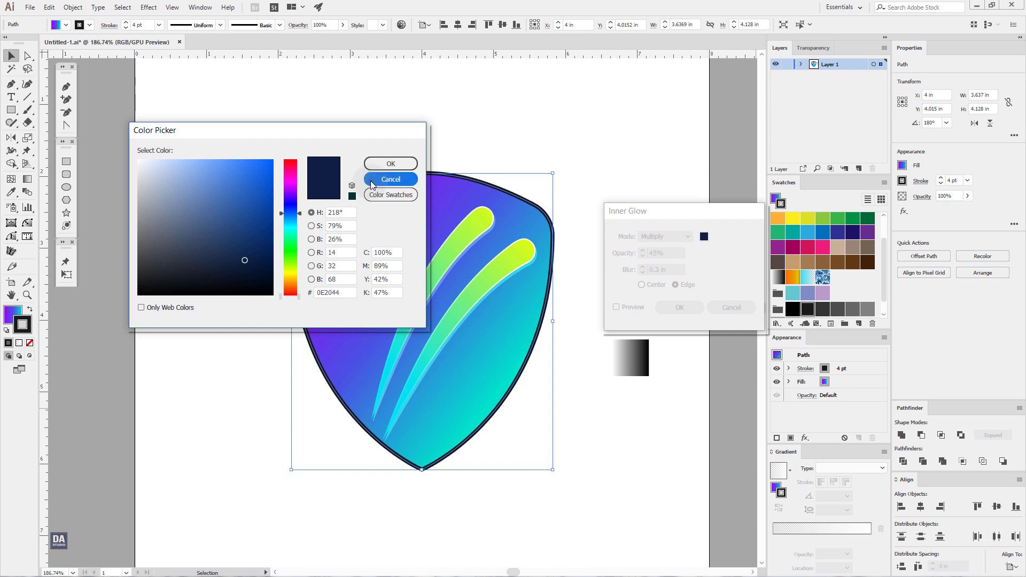
{"action": "left_click", "coordinate": [389, 179]}
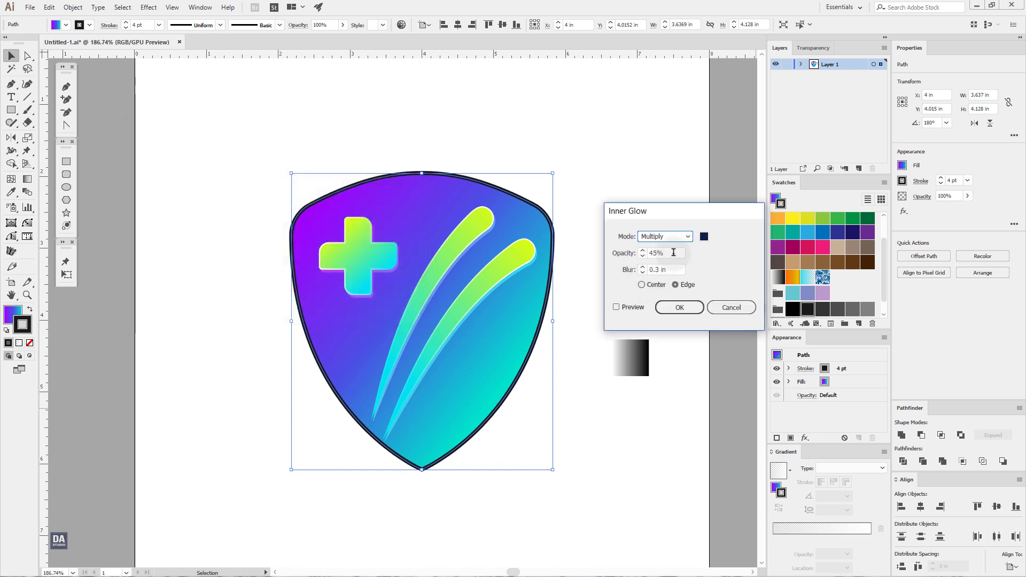
{"action": "left_click", "coordinate": [618, 308]}
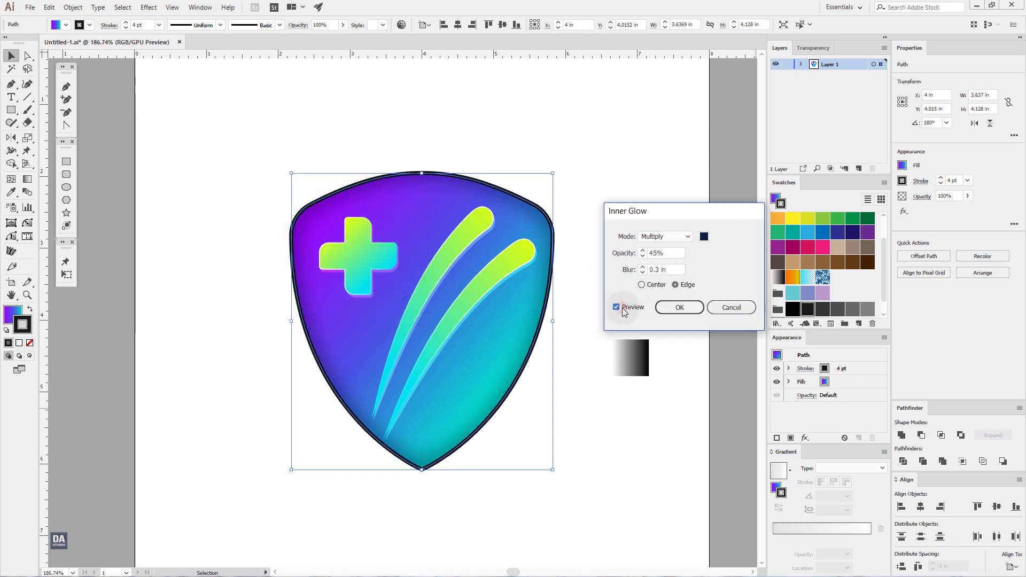
{"action": "left_click", "coordinate": [664, 315]}
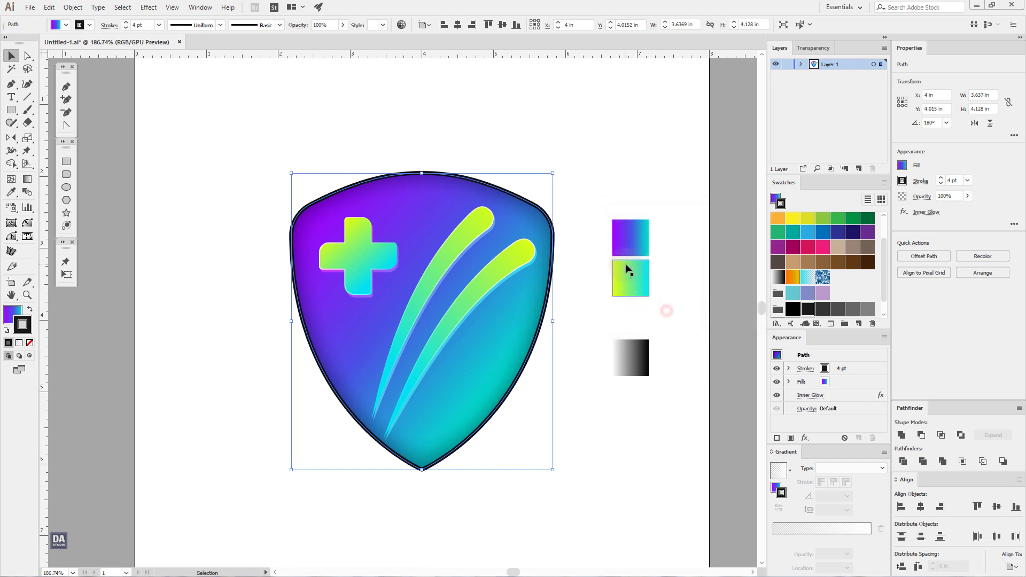
{"action": "left_click", "coordinate": [684, 315]}
{"action": "mouse_move", "coordinate": [557, 369]}
{"action": "left_mouse_down"}
{"action": "mouse_move", "coordinate": [467, 329]}
{"action": "mouse_move", "coordinate": [488, 287]}
{"action": "mouse_move", "coordinate": [429, 286]}
{"action": "mouse_move", "coordinate": [414, 274]}
{"action": "left_mouse_up"}
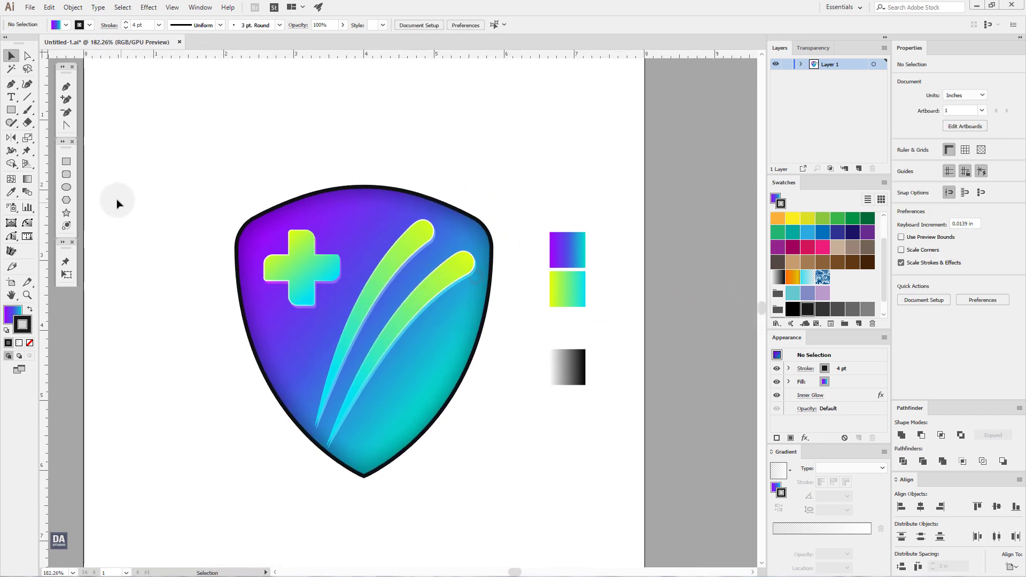
Draw an ellipse over the shield top with the white-transparent gradient fill.
{"action": "left_click", "coordinate": [66, 188]}
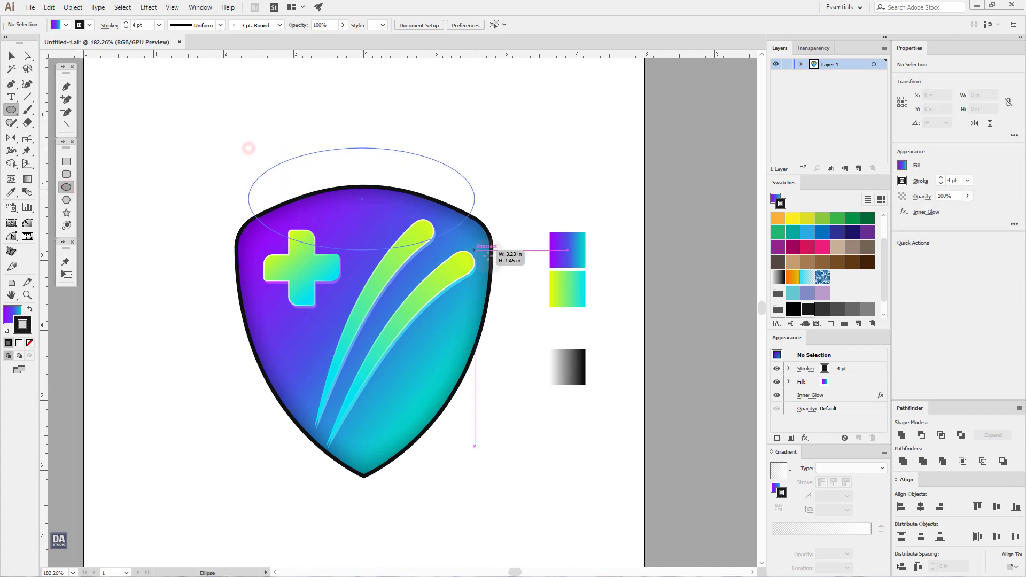
{"action": "left_click_drag", "start_coordinate": [248, 148], "coordinate": [513, 299]}
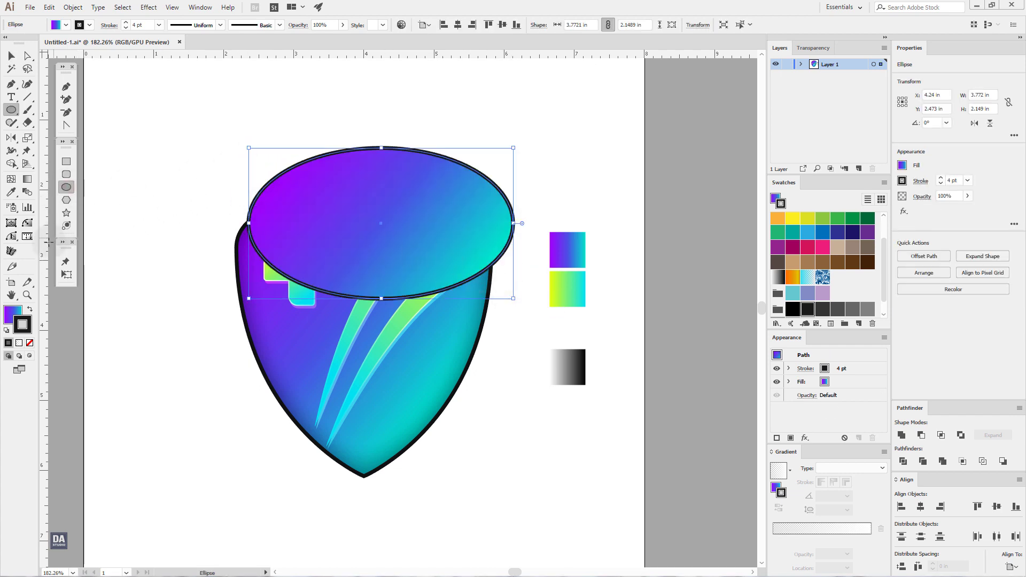
{"action": "left_click", "coordinate": [12, 192]}
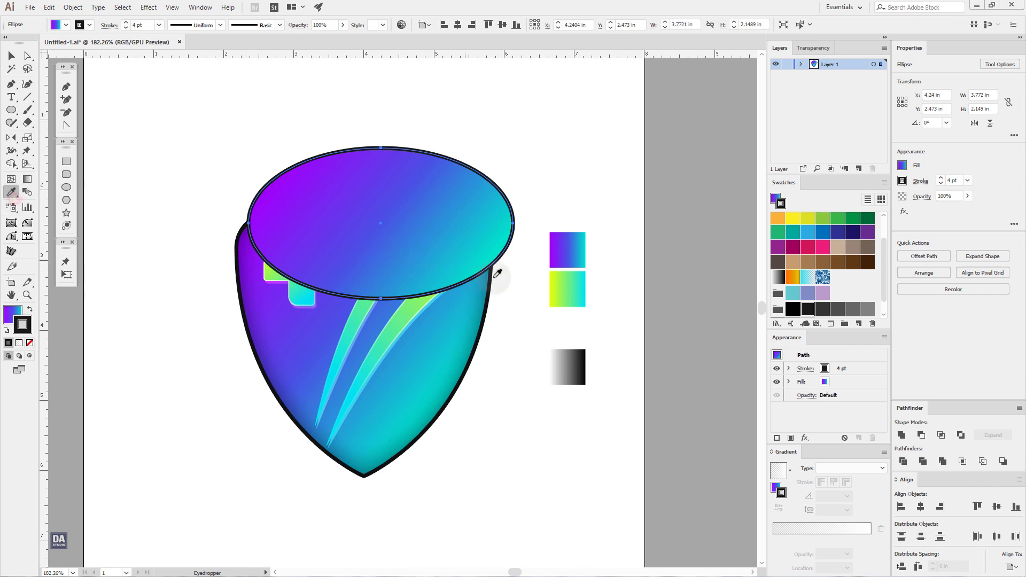
{"action": "left_click", "coordinate": [559, 315]}
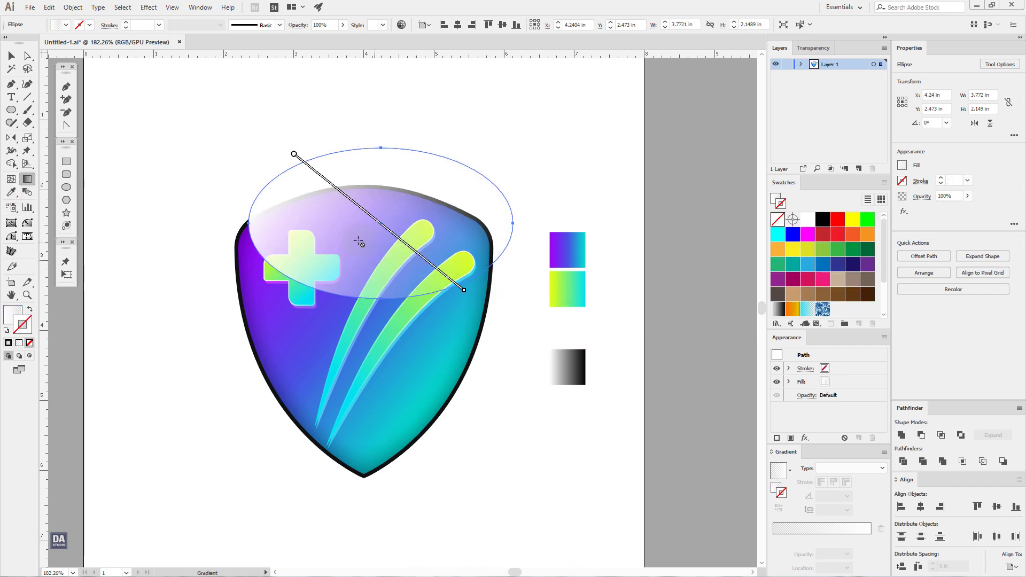
Angle the ellipse gradient from top to bottom-left and nudge it up-left.
{"action": "key", "text": "g"}
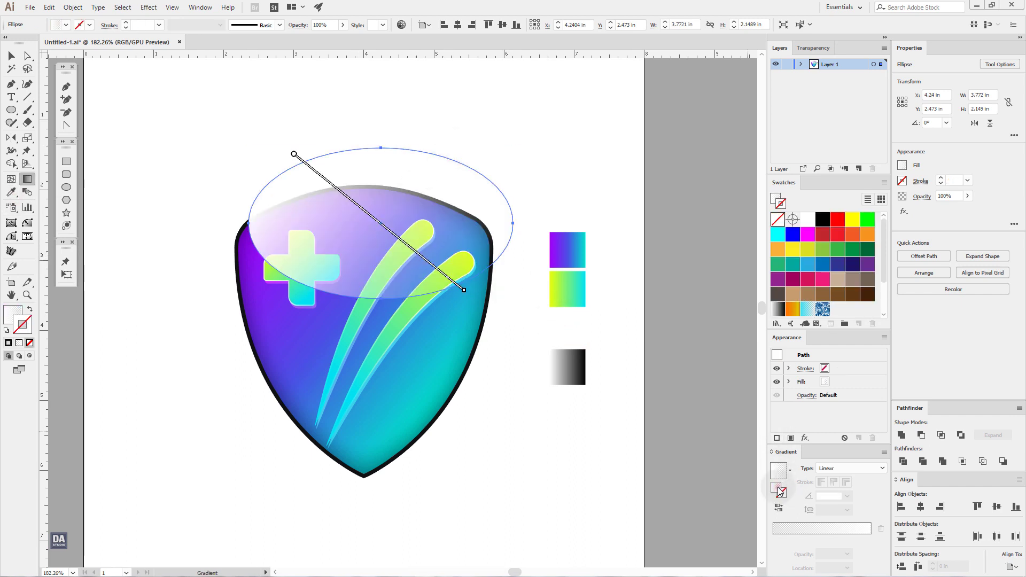
{"action": "left_click_drag", "start_coordinate": [449, 117], "coordinate": [325, 314]}
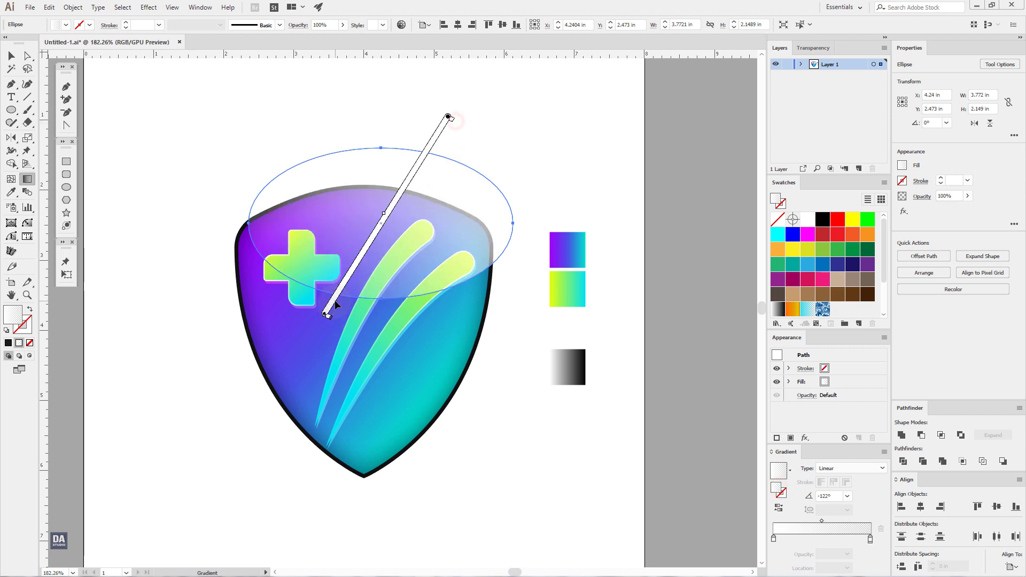
{"action": "left_click_drag", "start_coordinate": [448, 110], "coordinate": [313, 335]}
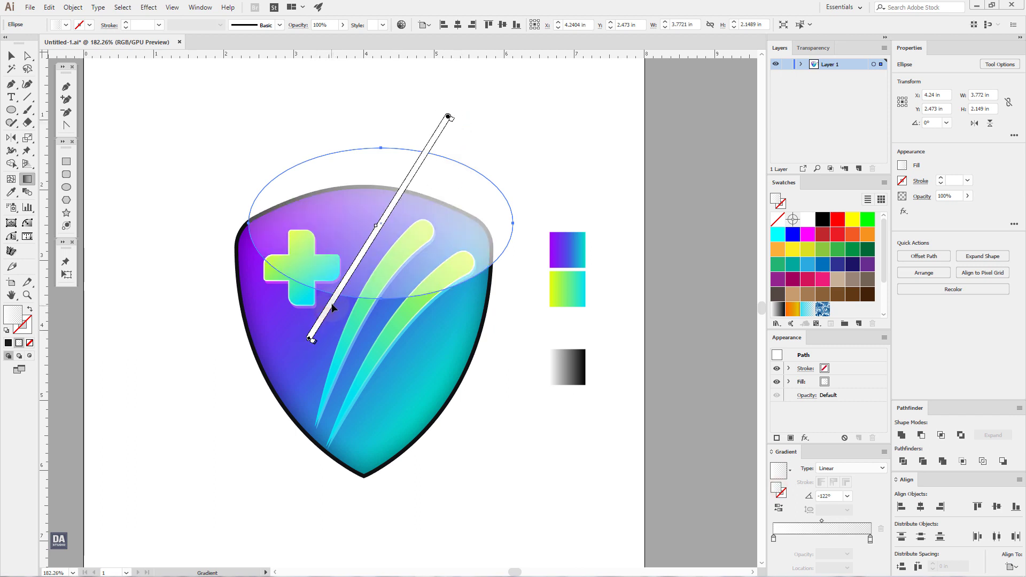
{"action": "left_click_drag", "start_coordinate": [454, 105], "coordinate": [316, 328]}
{"action": "key", "text": "v"}
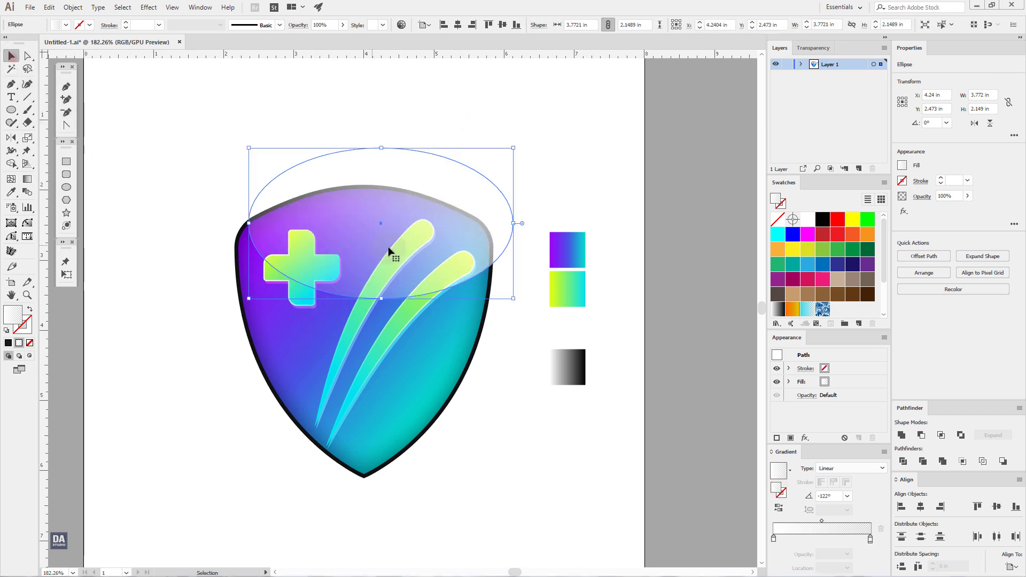
{"action": "left_click_drag", "start_coordinate": [386, 249], "coordinate": [380, 245]}
Trim away the ellipse part outside the shield with Shape Builder.
{"action": "left_click", "coordinate": [291, 332], "text": "shift"}
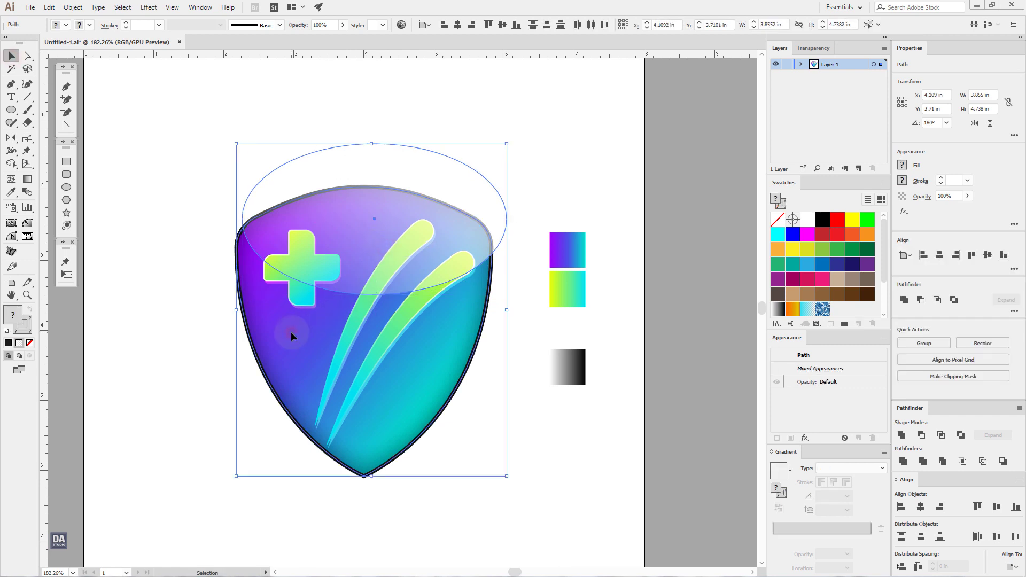
{"action": "left_click", "coordinate": [12, 163]}
{"action": "left_click", "coordinate": [302, 170], "text": "alt"}
Remove the leftover ellipse piece and select the top highlight alone.
{"action": "left_click", "coordinate": [11, 55]}
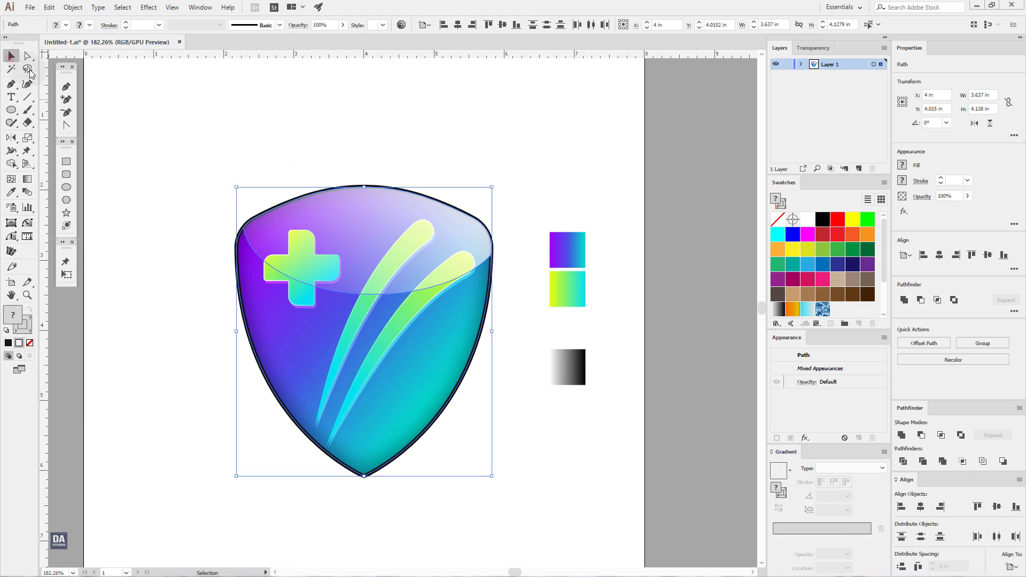
{"action": "left_click", "coordinate": [249, 150]}
{"action": "left_click", "coordinate": [348, 232]}
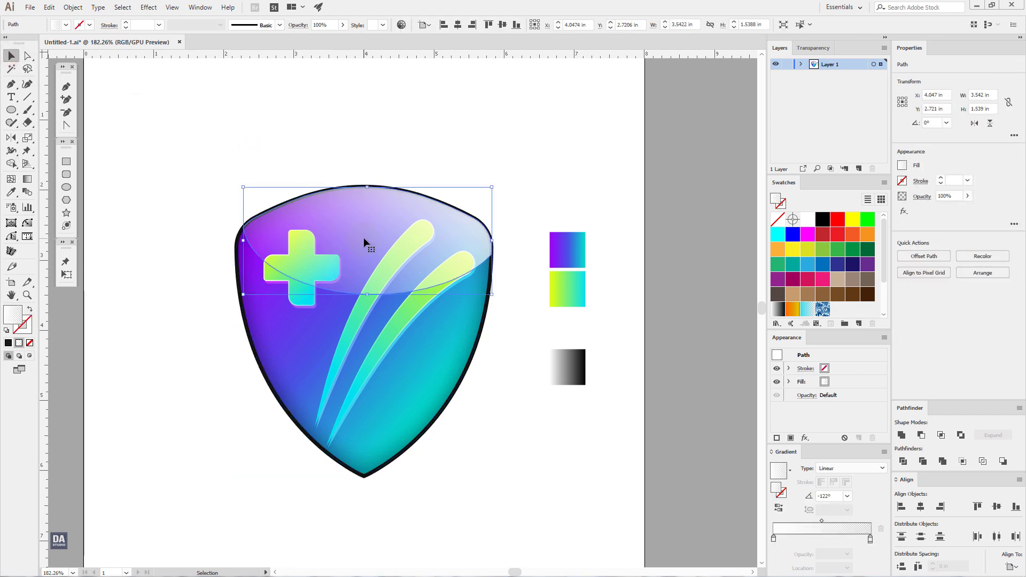
Create an inset copy of the highlight with Offset Path at -2 pt.
{"action": "left_click", "coordinate": [73, 7]}
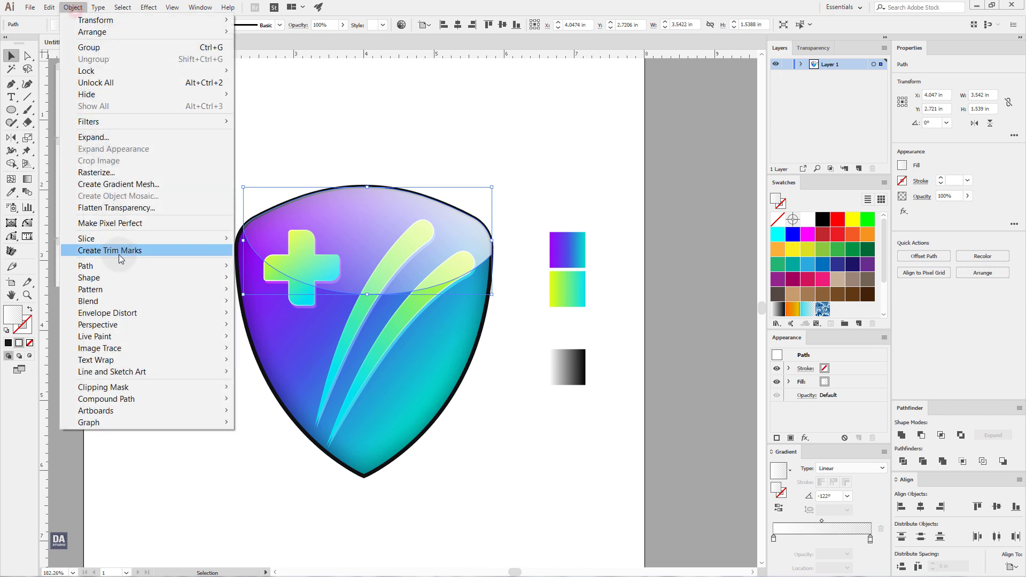
{"action": "mouse_move", "coordinate": [86, 265]}
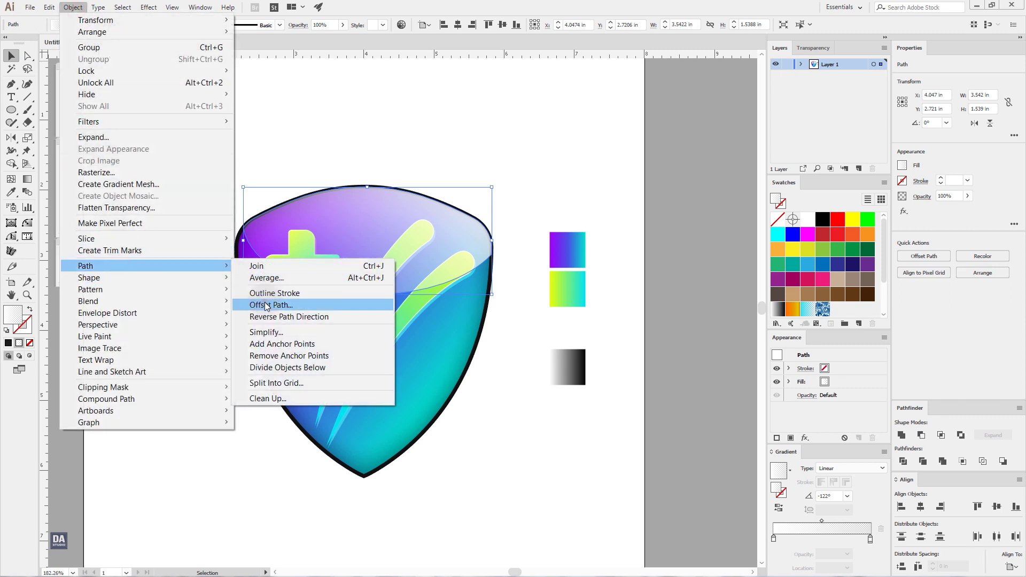
{"action": "left_click", "coordinate": [266, 305]}
{"action": "type", "text": "-2"}
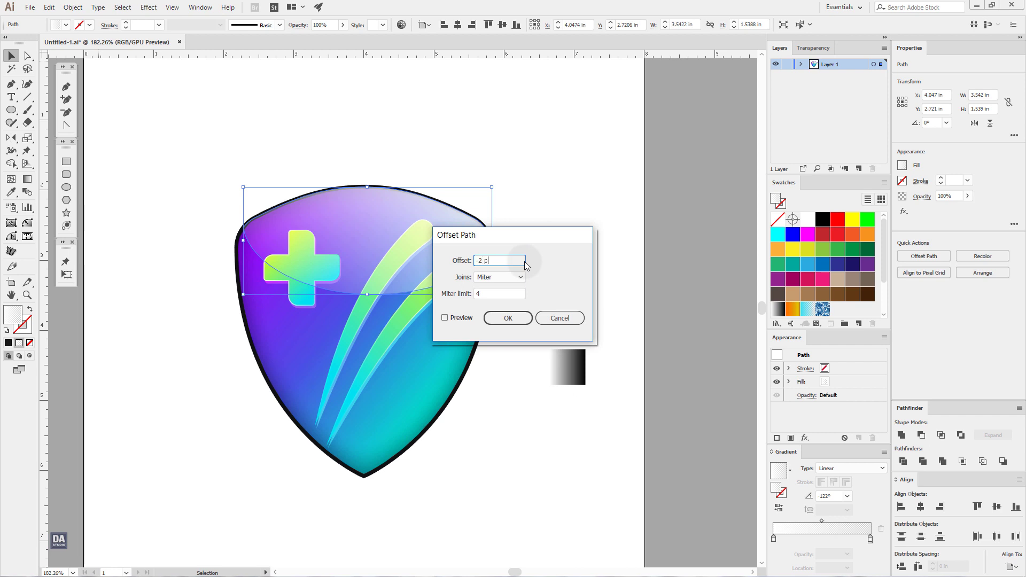
{"action": "left_click", "coordinate": [469, 318]}
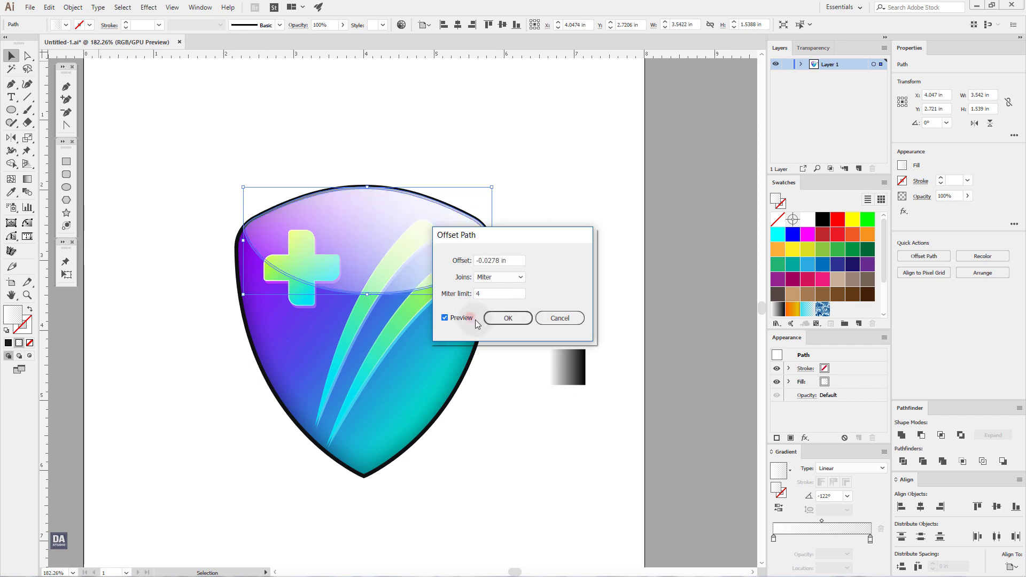
{"action": "left_click", "coordinate": [496, 320]}
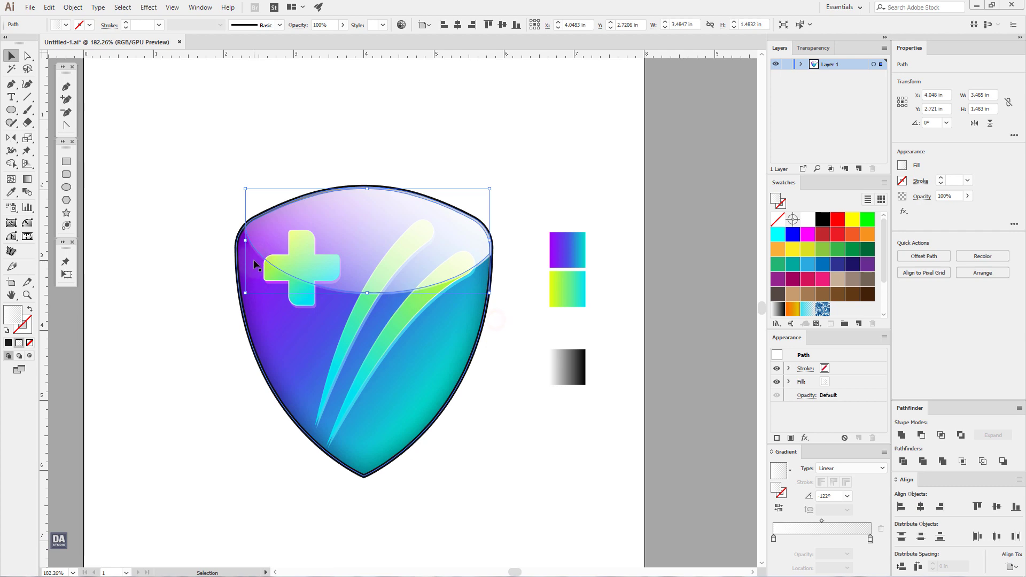
{"action": "scroll", "coordinate": [250, 243], "scroll_direction": "up", "scroll_amount": 5}
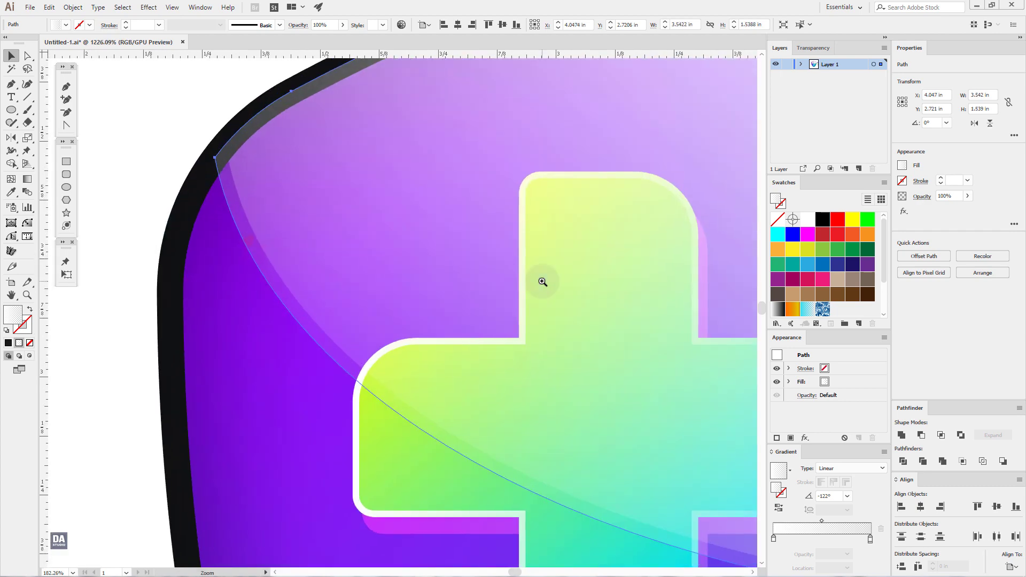
{"action": "left_click_drag", "start_coordinate": [285, 305], "coordinate": [209, 314]}
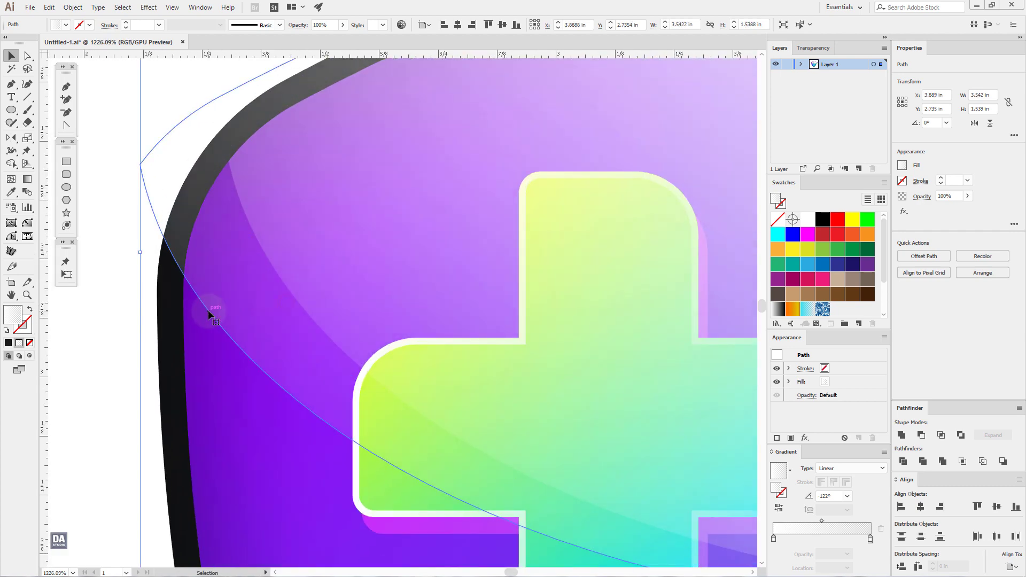
{"action": "scroll", "coordinate": [209, 314], "scroll_direction": "down", "scroll_amount": 5}
Redraw the highlight gradient and lower the highlight's opacity to 68%.
{"action": "scroll", "coordinate": [220, 224], "scroll_direction": "down", "scroll_amount": 3}
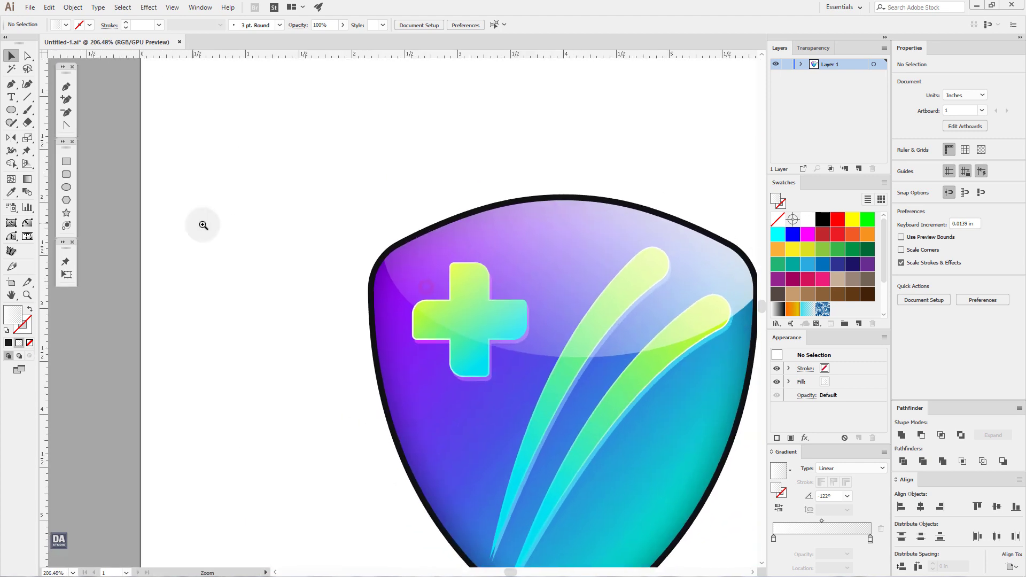
{"action": "scroll", "coordinate": [203, 225], "scroll_direction": "right", "scroll_amount": 2}
{"action": "scroll", "coordinate": [314, 282], "scroll_direction": "up", "scroll_amount": 2}
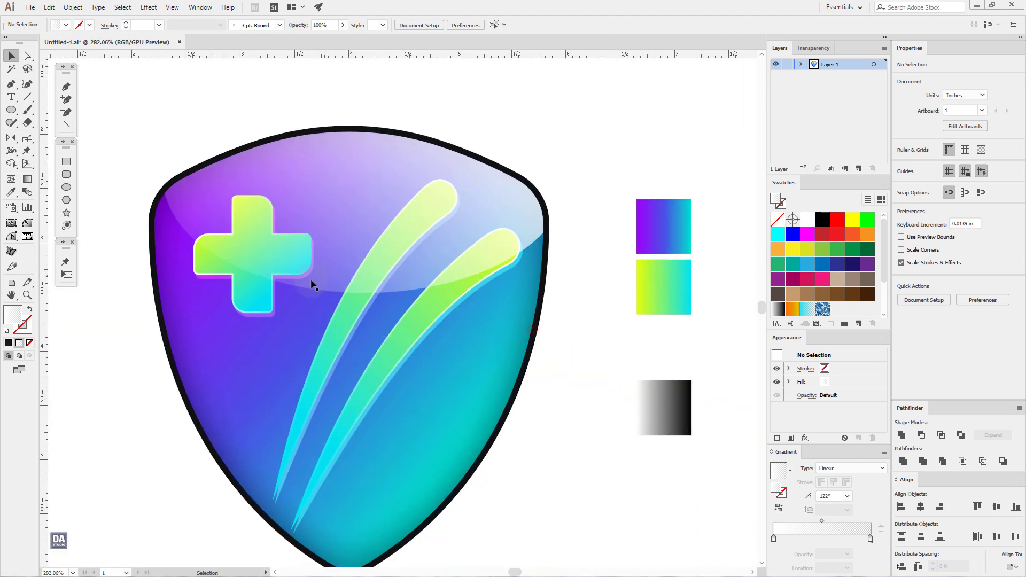
{"action": "left_click", "coordinate": [332, 245], "text": "ctrl"}
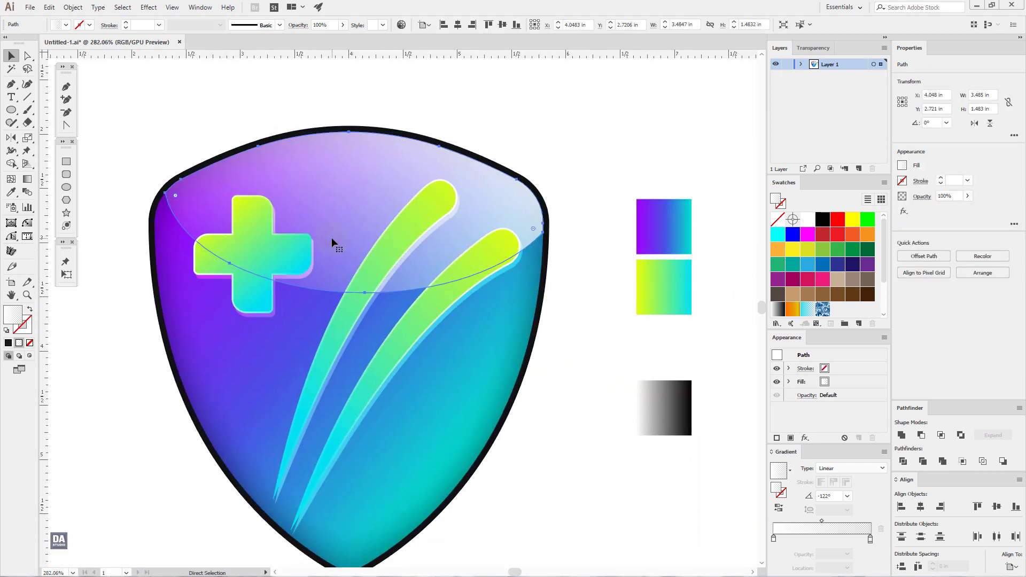
{"action": "left_click", "coordinate": [331, 237]}
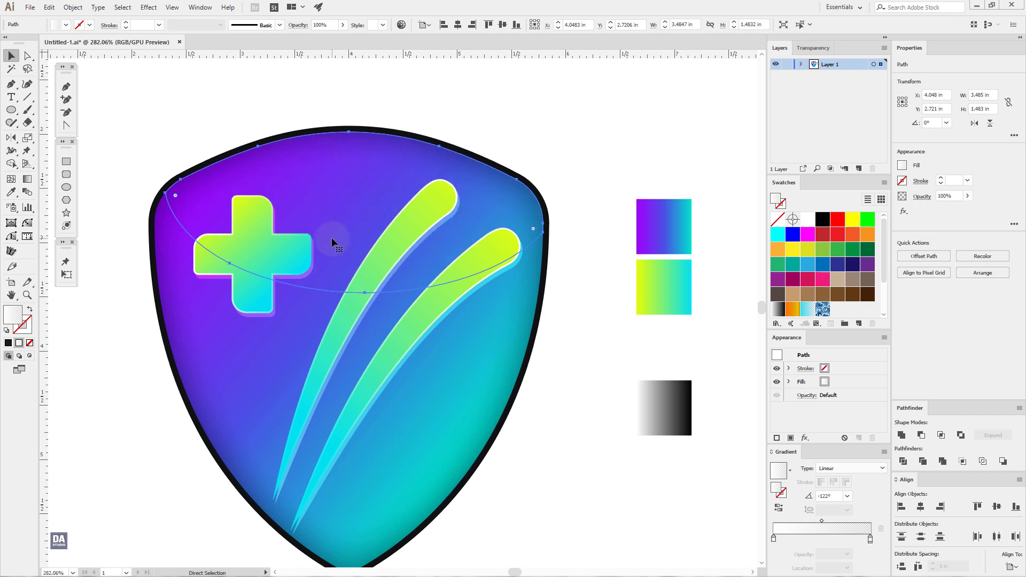
{"action": "key", "text": "ctrl+z"}
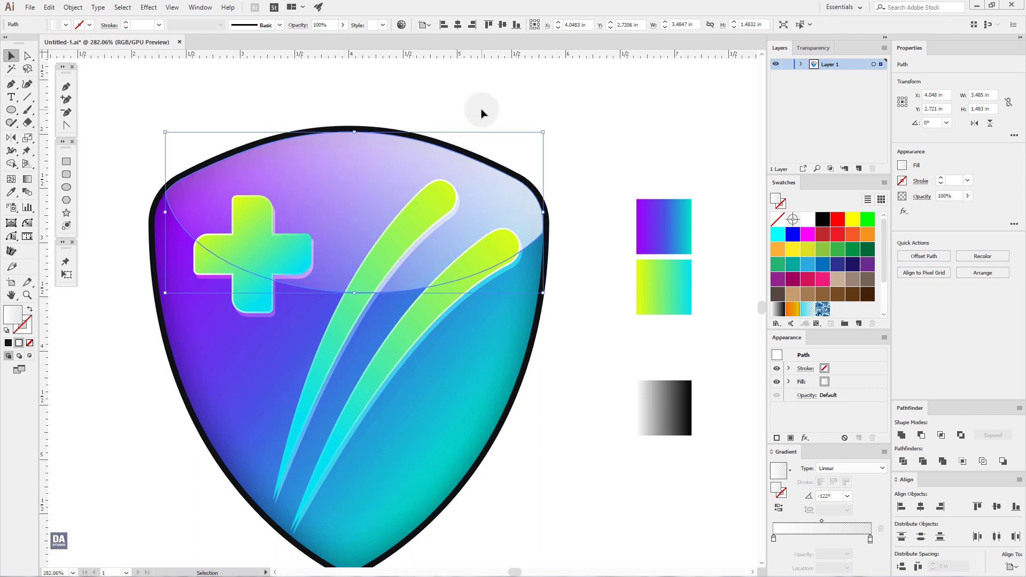
{"action": "left_click", "coordinate": [28, 179]}
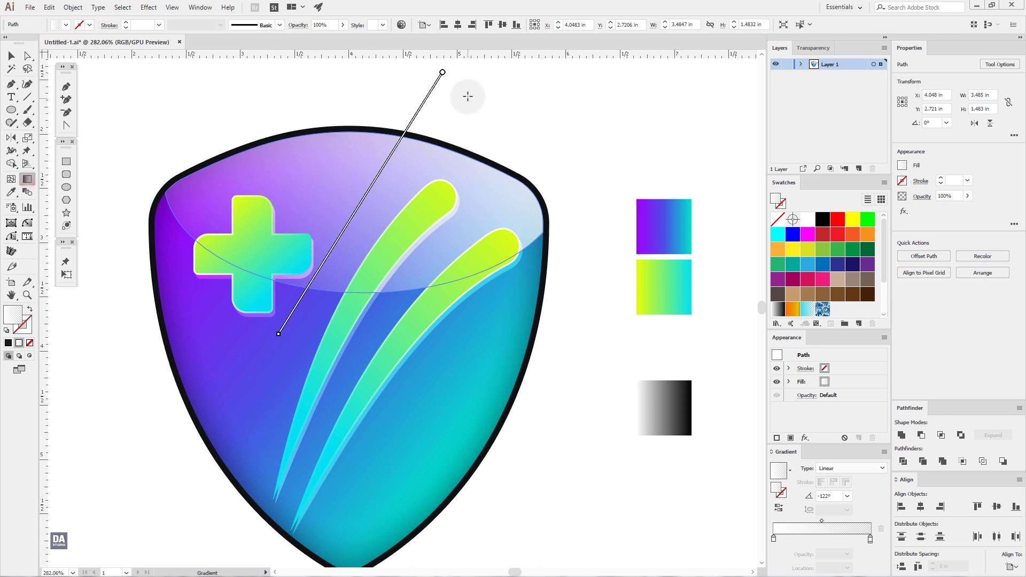
{"action": "left_click_drag", "start_coordinate": [446, 84], "coordinate": [280, 316]}
{"action": "left_click_drag", "start_coordinate": [316, 261], "coordinate": [330, 242]}
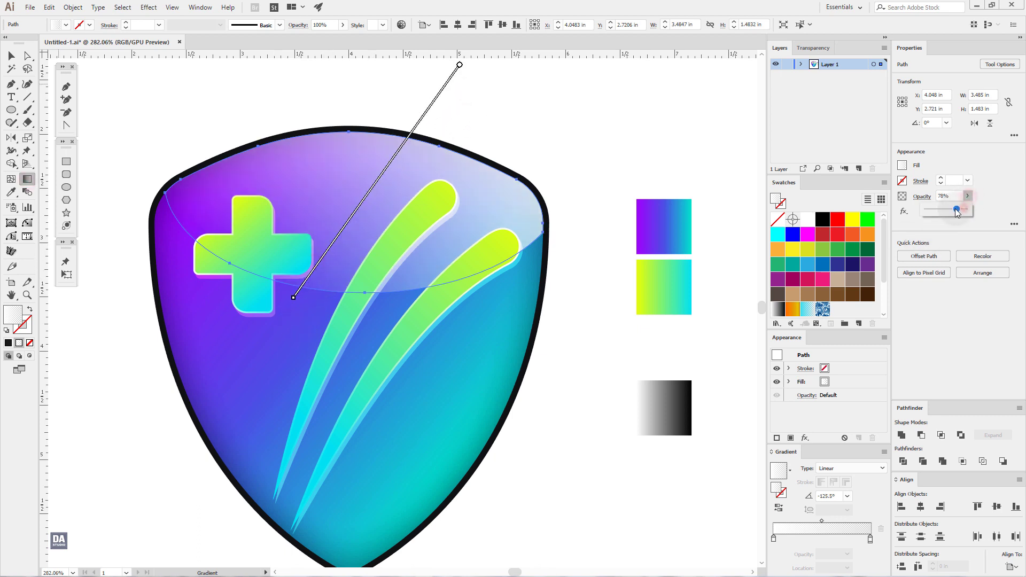
{"action": "left_click_drag", "start_coordinate": [957, 211], "coordinate": [952, 212]}
Re-angle the highlight gradient across the shield top to -108.8°.
{"action": "left_click", "coordinate": [556, 149]}
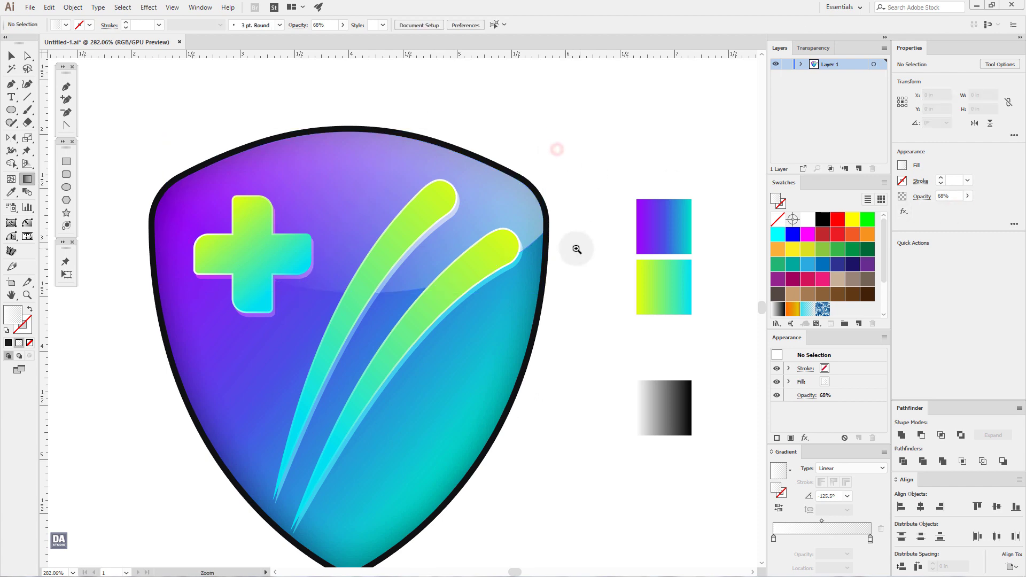
{"action": "mouse_move", "coordinate": [577, 250]}
{"action": "left_mouse_down"}
{"action": "mouse_move", "coordinate": [426, 210]}
{"action": "mouse_move", "coordinate": [435, 219]}
{"action": "left_mouse_up"}
{"action": "left_click", "coordinate": [436, 218]}
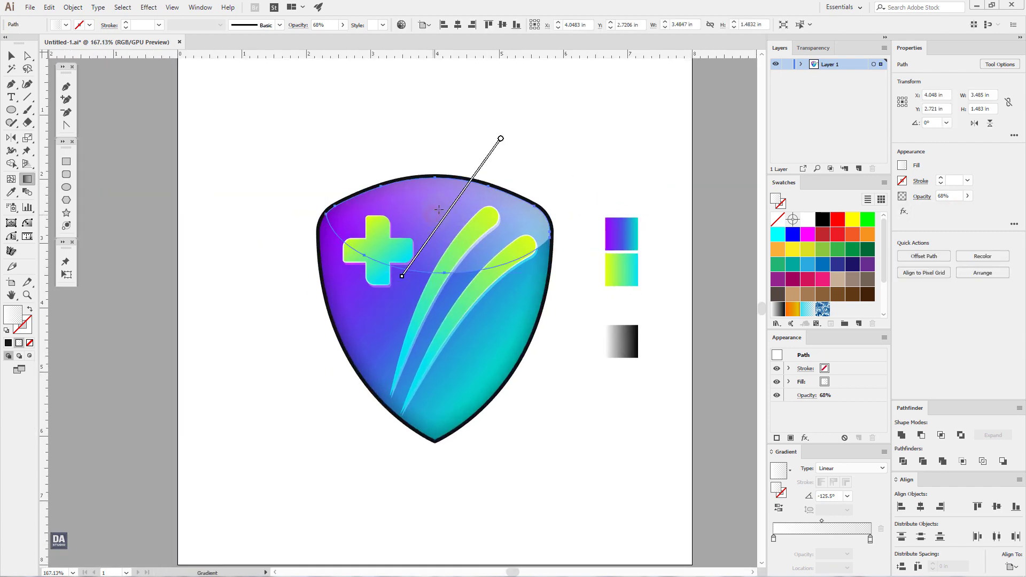
{"action": "left_click_drag", "start_coordinate": [453, 172], "coordinate": [354, 324]}
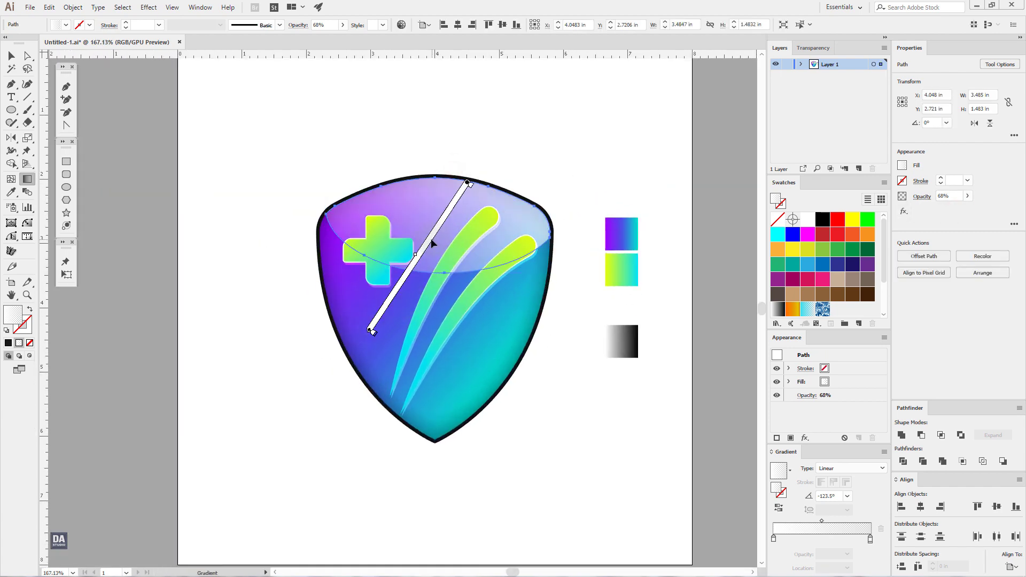
{"action": "left_click_drag", "start_coordinate": [431, 238], "coordinate": [443, 222]}
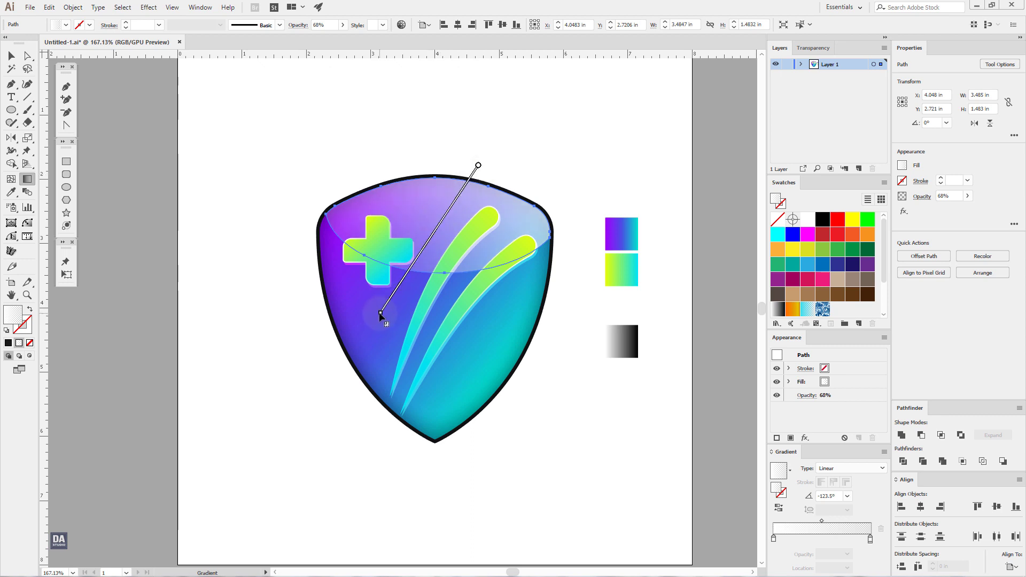
{"action": "left_click_drag", "start_coordinate": [460, 159], "coordinate": [405, 327]}
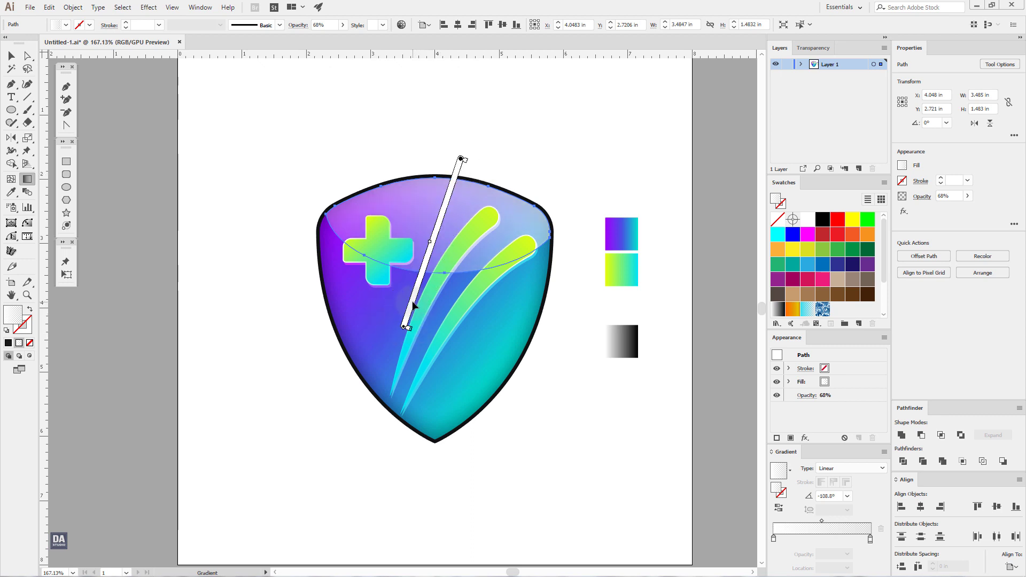
{"action": "left_click", "coordinate": [260, 314], "text": "ctrl"}
{"action": "key", "text": "ctrl+space"}
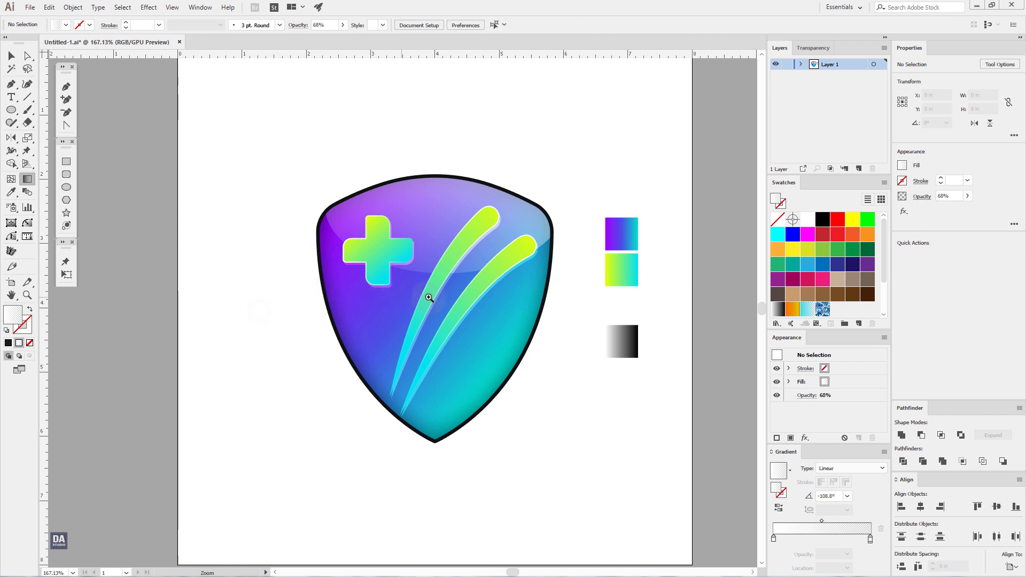
Zoom in on the shield and draw a circle over its top-left corner.
{"action": "left_click", "coordinate": [429, 298]}
{"action": "left_click_drag", "start_coordinate": [395, 302], "coordinate": [372, 289]}
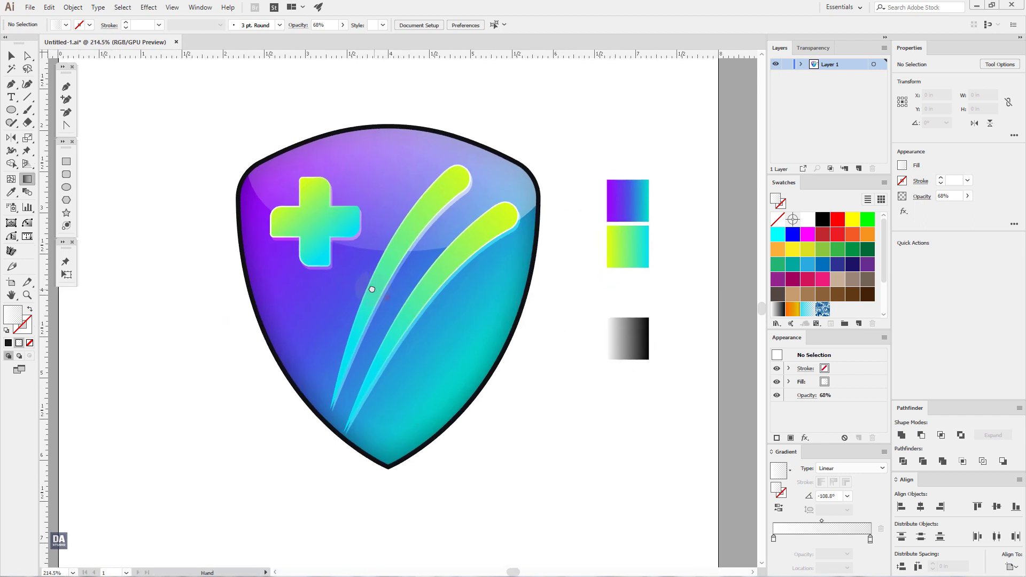
{"action": "left_click", "coordinate": [66, 187]}
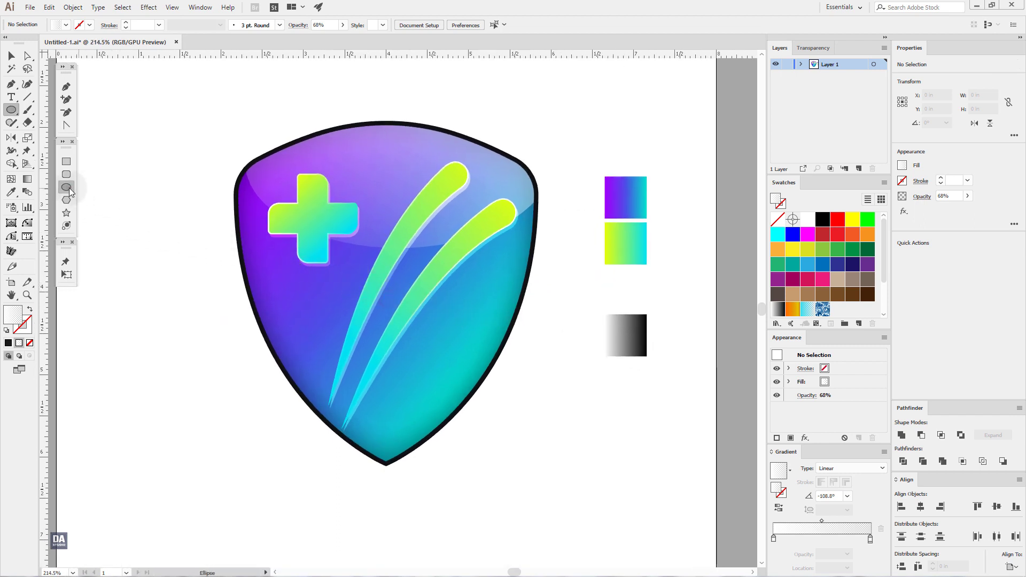
{"action": "mouse_move", "coordinate": [183, 139]}
{"action": "left_mouse_down"}
{"action": "mouse_move", "coordinate": [341, 272]}
{"action": "mouse_move", "coordinate": [331, 285]}
{"action": "left_mouse_up"}
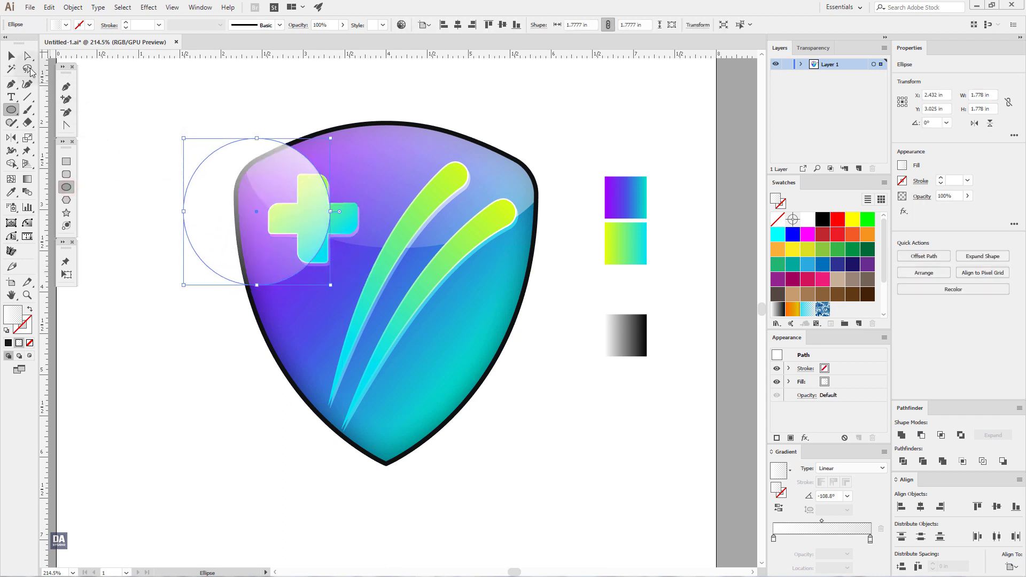
{"action": "left_click", "coordinate": [12, 56]}
{"action": "left_click_drag", "start_coordinate": [236, 211], "coordinate": [270, 212]}
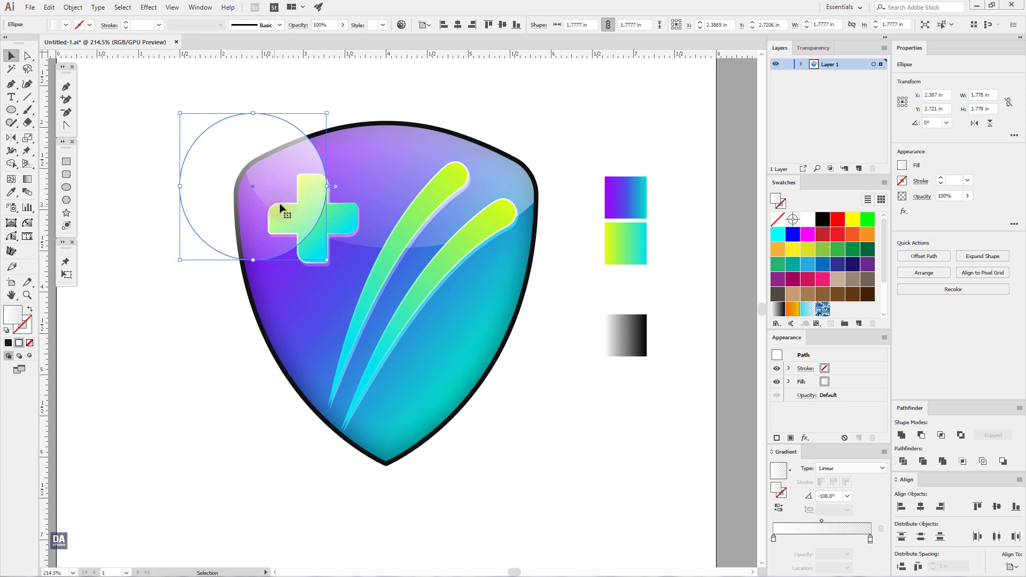
Make the circle's gradient radial and trim away the part outside the shield with Shape Builder.
{"action": "left_click", "coordinate": [826, 469]}
{"action": "left_click", "coordinate": [828, 487]}
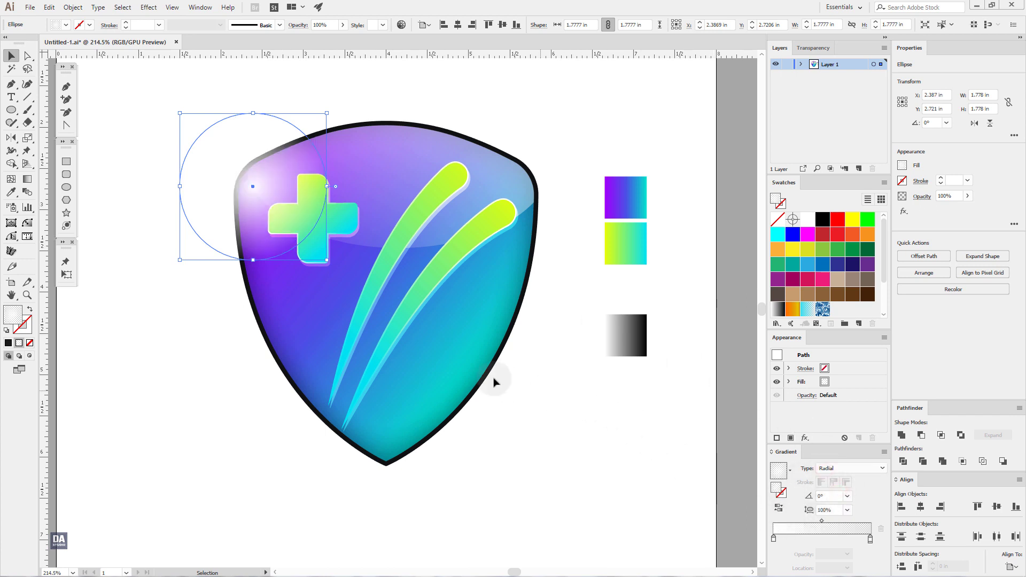
{"action": "left_click", "coordinate": [306, 299], "text": "shift"}
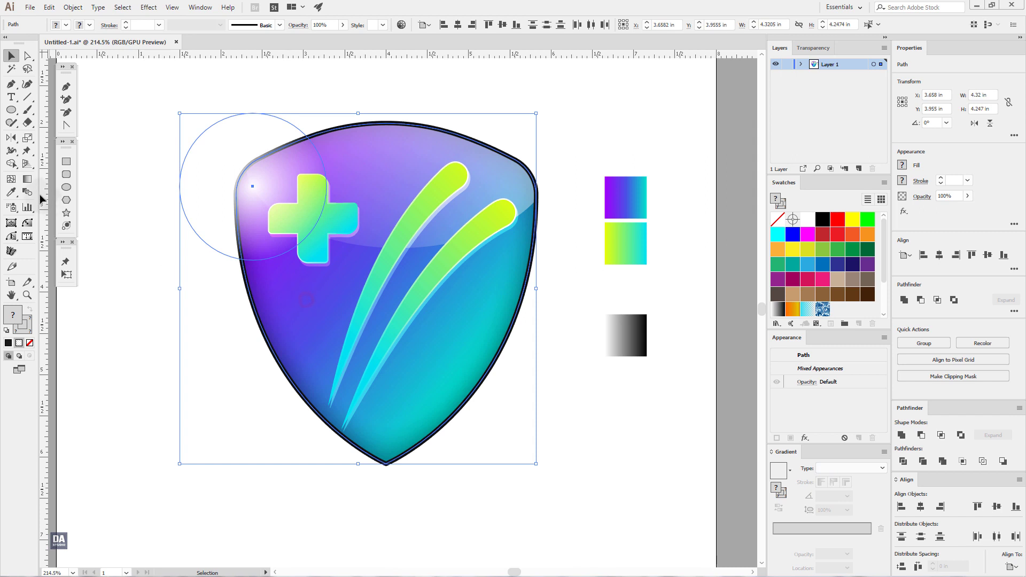
{"action": "left_click", "coordinate": [15, 169]}
{"action": "left_click", "coordinate": [209, 190], "text": "alt"}
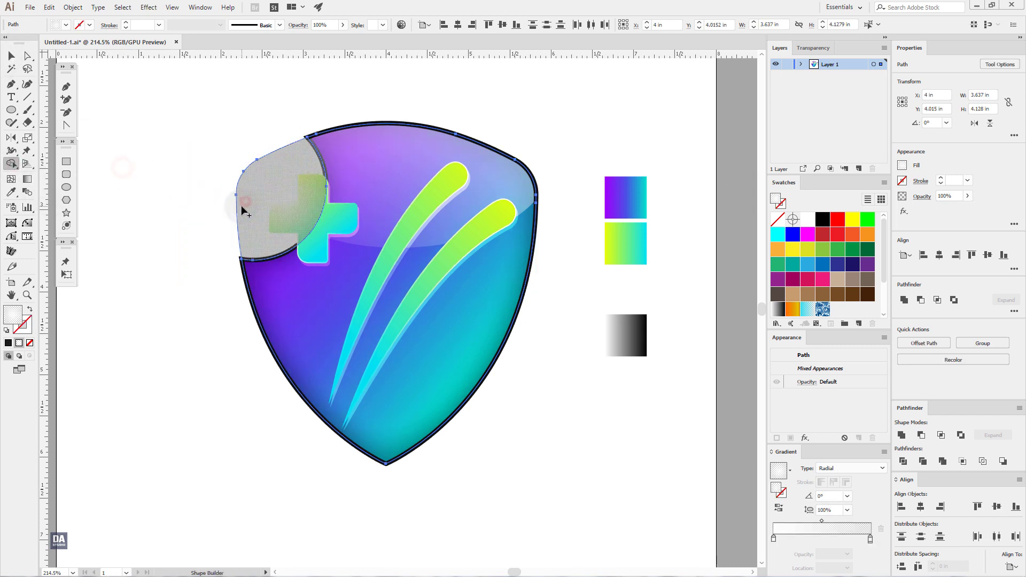
{"action": "key", "text": "v"}
{"action": "left_click", "coordinate": [179, 227]}
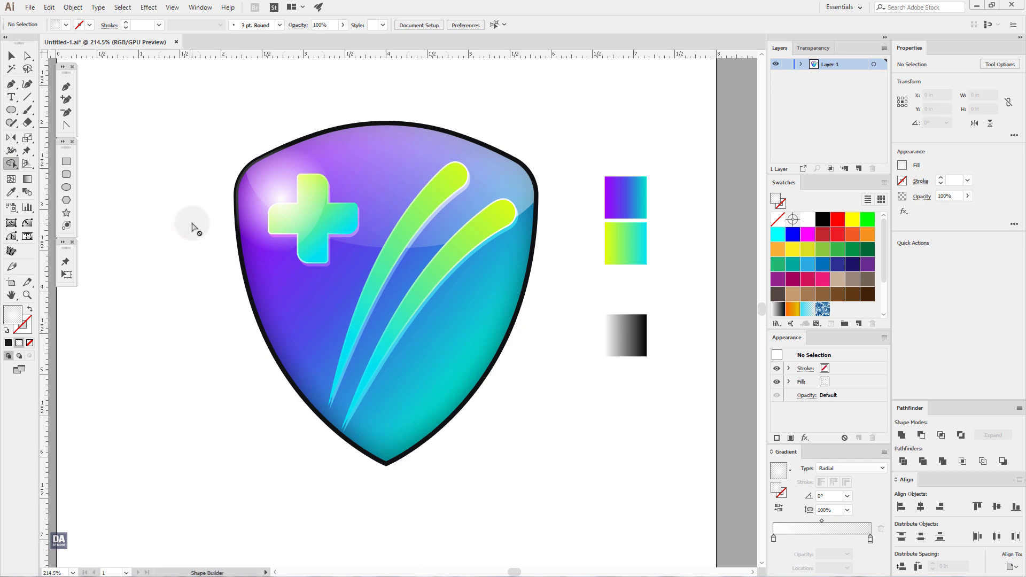
Re-aim the highlight's gradient from the shield's top-left edge toward the cross.
{"action": "left_click", "coordinate": [266, 206]}
{"action": "key", "text": "g"}
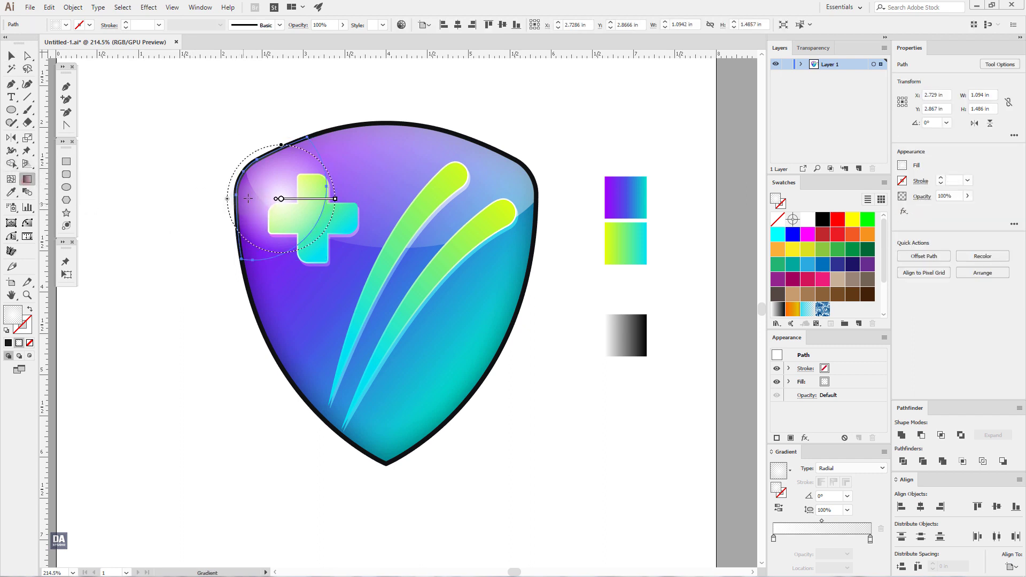
{"action": "mouse_move", "coordinate": [241, 182]}
{"action": "left_mouse_down"}
{"action": "mouse_move", "coordinate": [327, 245]}
{"action": "mouse_move", "coordinate": [309, 232]}
{"action": "left_mouse_up"}
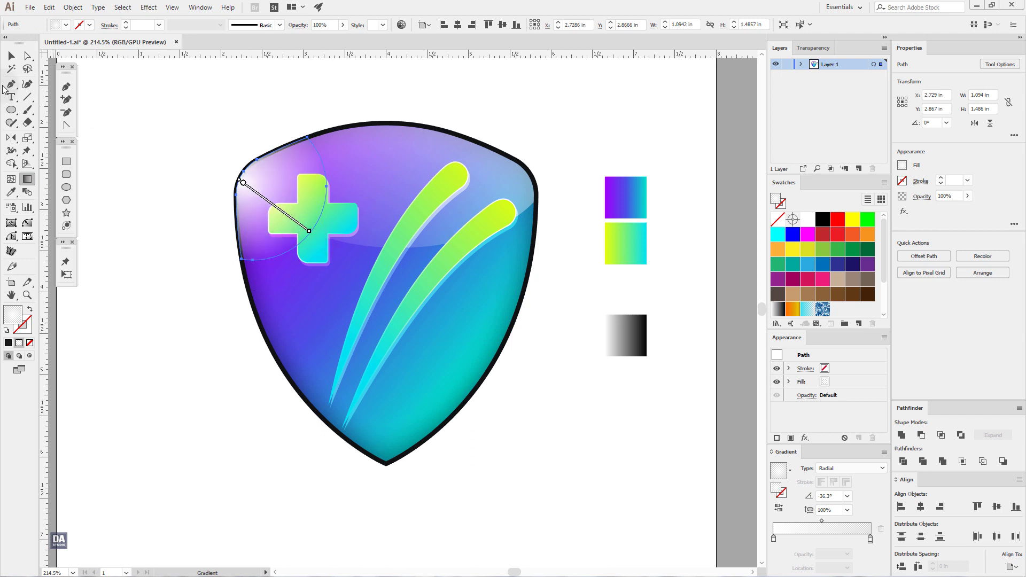
{"action": "left_click", "coordinate": [7, 56]}
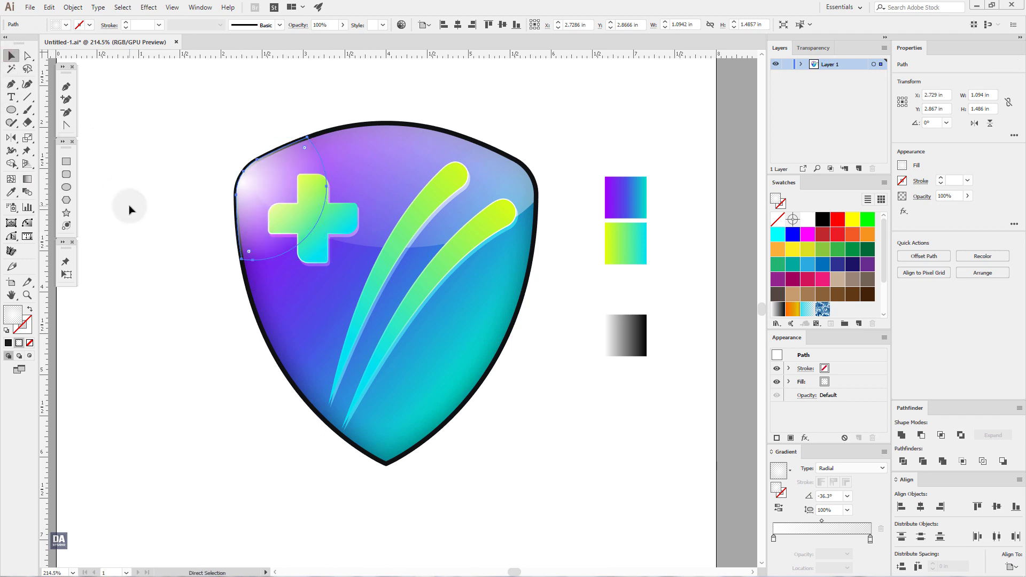
{"action": "key", "text": "v"}
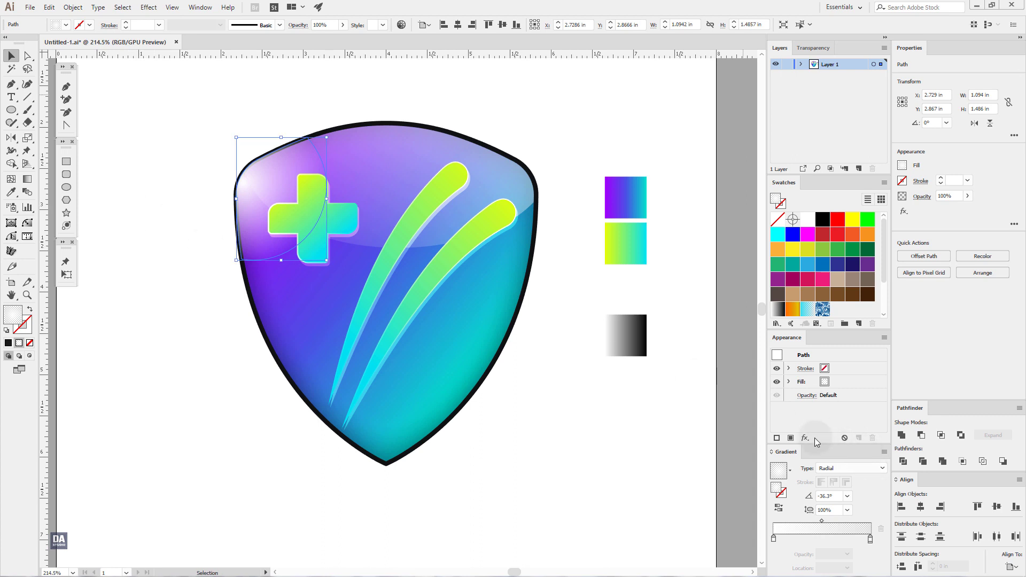
Zoom out to view the whole artboard.
{"action": "left_click", "coordinate": [671, 419]}
{"action": "key", "text": "z"}
{"action": "mouse_move", "coordinate": [648, 395]}
{"action": "left_mouse_down"}
{"action": "mouse_move", "coordinate": [533, 323]}
{"action": "mouse_move", "coordinate": [585, 362]}
{"action": "left_mouse_up"}
Move the gradient sample squares off the artboard to its left.
{"action": "key", "text": "v"}
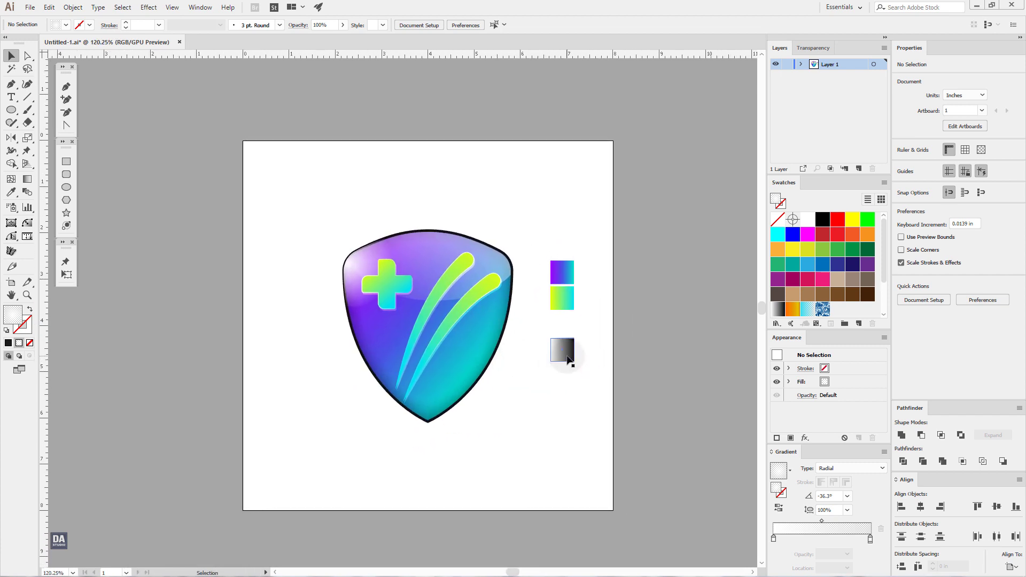
{"action": "left_click_drag", "start_coordinate": [568, 361], "coordinate": [214, 361]}
{"action": "left_click", "coordinate": [310, 390]}
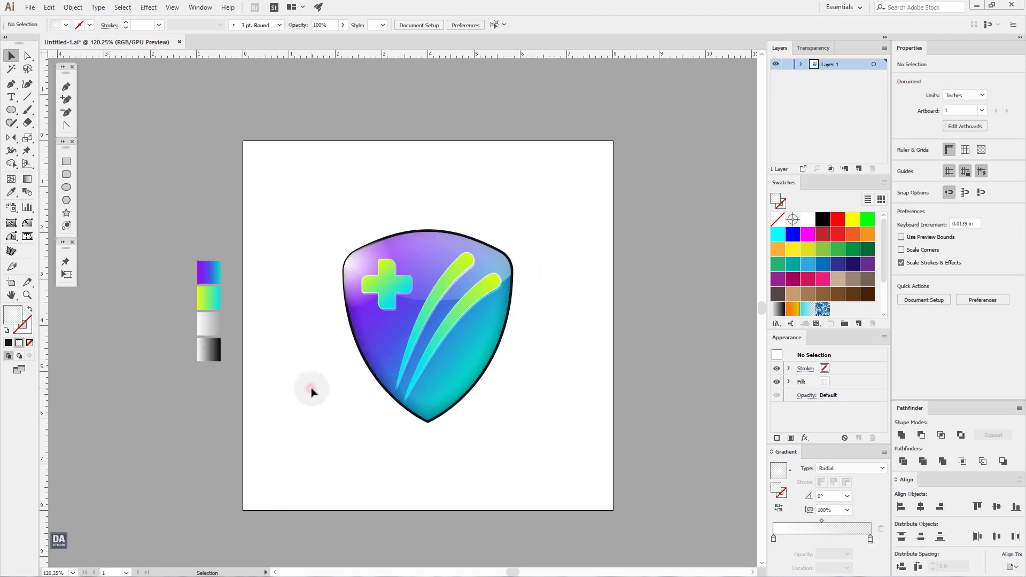
{"action": "scroll", "coordinate": [454, 389], "scroll_direction": "down", "scroll_amount": 1}
{"action": "scroll", "coordinate": [462, 394], "scroll_direction": "up", "scroll_amount": 1}
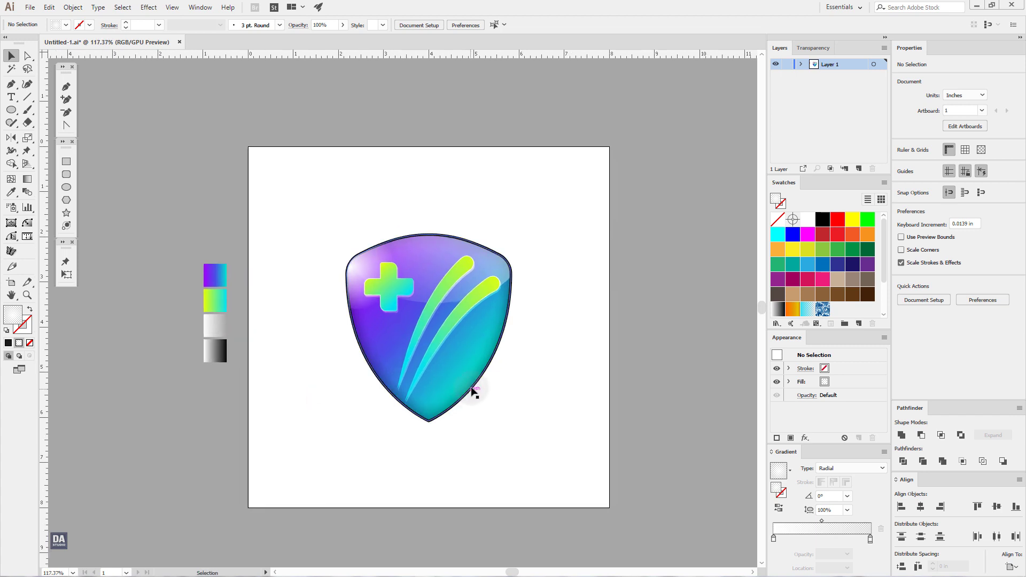
Give the shield a Multiply drop shadow at 35% opacity, 0 offsets, 0.2 in blur.
{"action": "left_click", "coordinate": [476, 376]}
{"action": "left_click", "coordinate": [805, 437]}
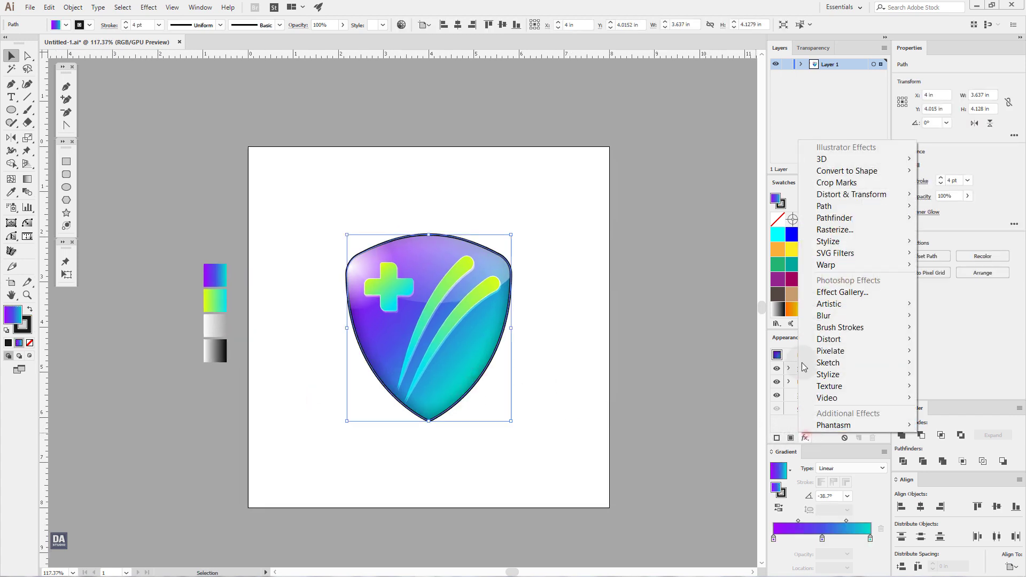
{"action": "mouse_move", "coordinate": [829, 242]}
{"action": "left_click", "coordinate": [941, 242]}
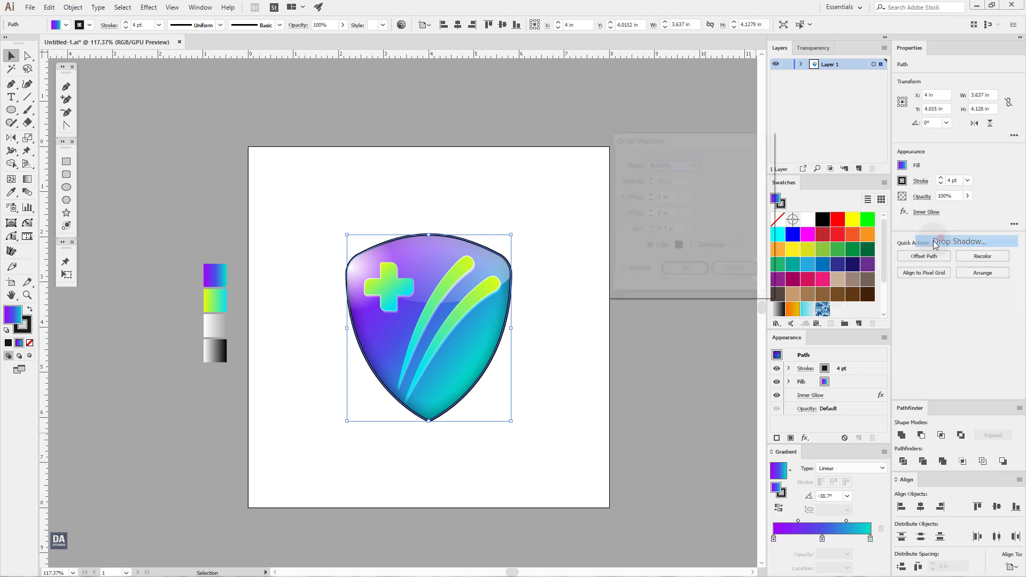
{"action": "left_click", "coordinate": [676, 227]}
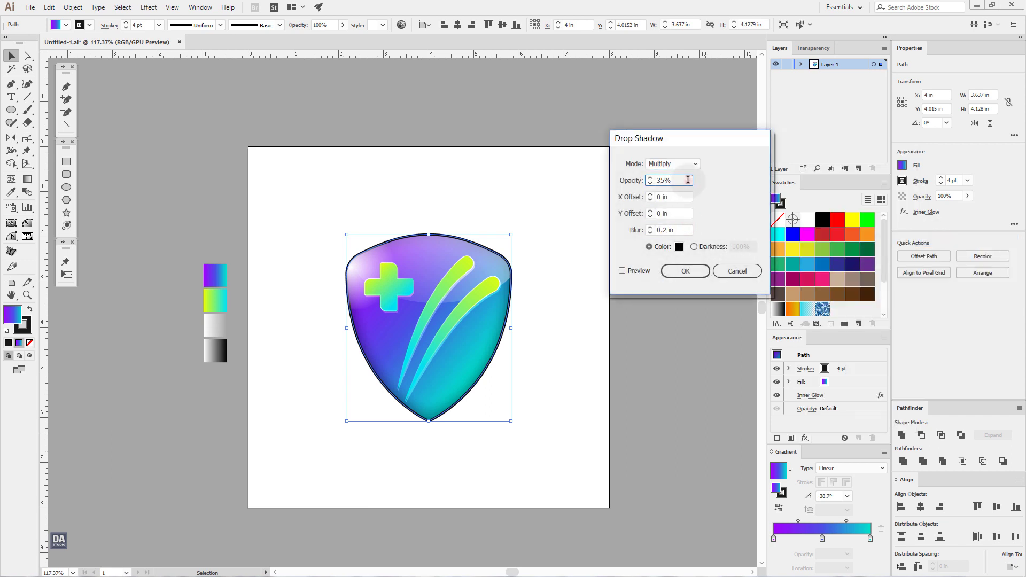
{"action": "left_click", "coordinate": [648, 274]}
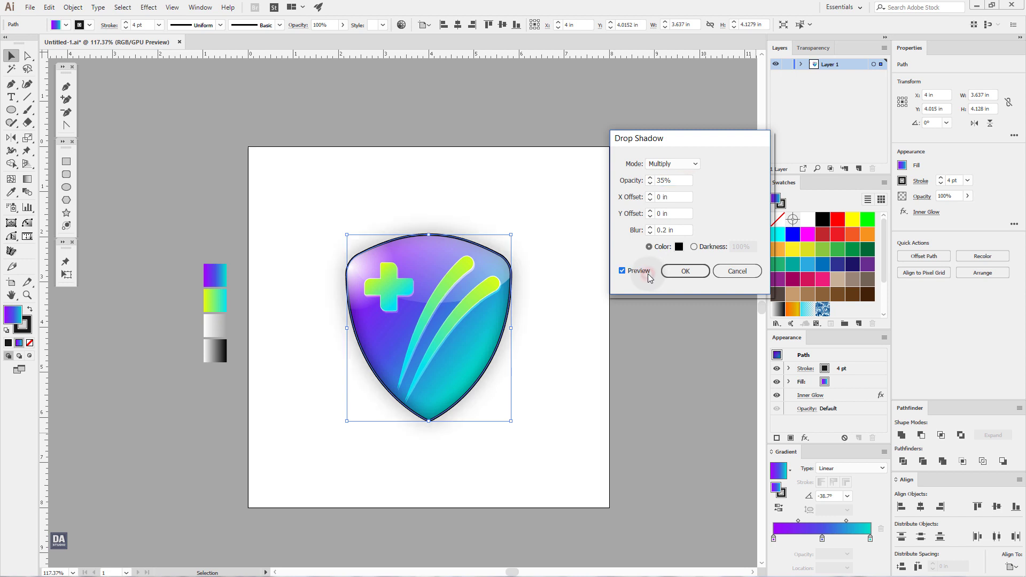
{"action": "left_click", "coordinate": [671, 272]}
{"action": "left_click", "coordinate": [630, 293]}
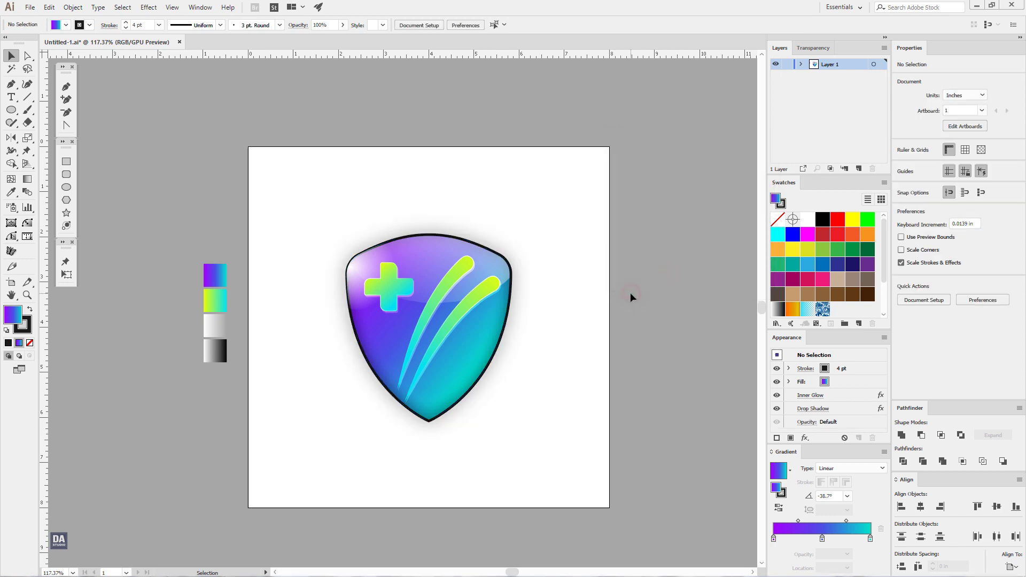
Draw an 8 in square covering the artboard, filled with dark grey.
{"action": "left_click", "coordinate": [67, 161]}
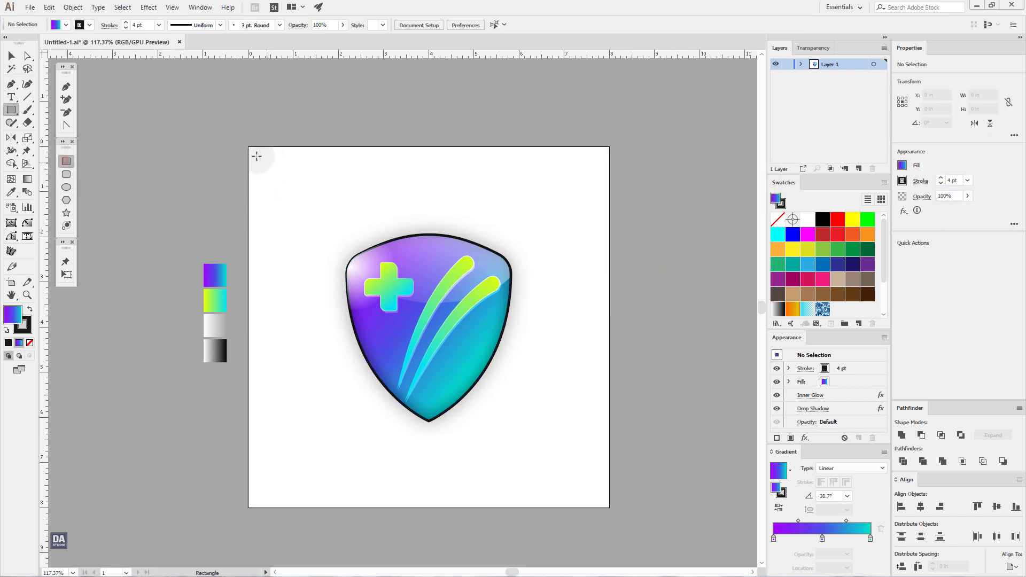
{"action": "left_click_drag", "start_coordinate": [248, 148], "coordinate": [608, 508]}
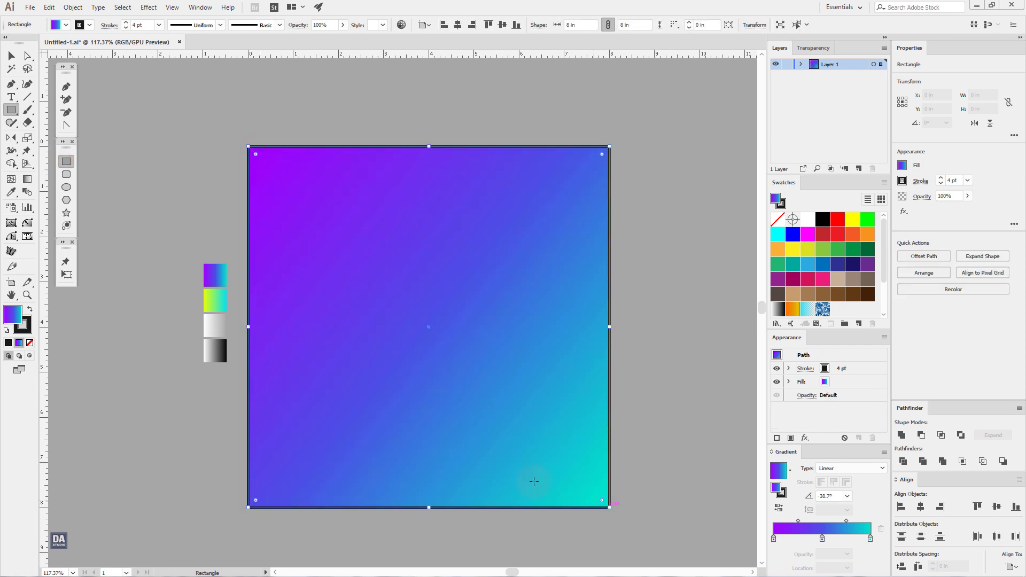
{"action": "left_click", "coordinate": [30, 343]}
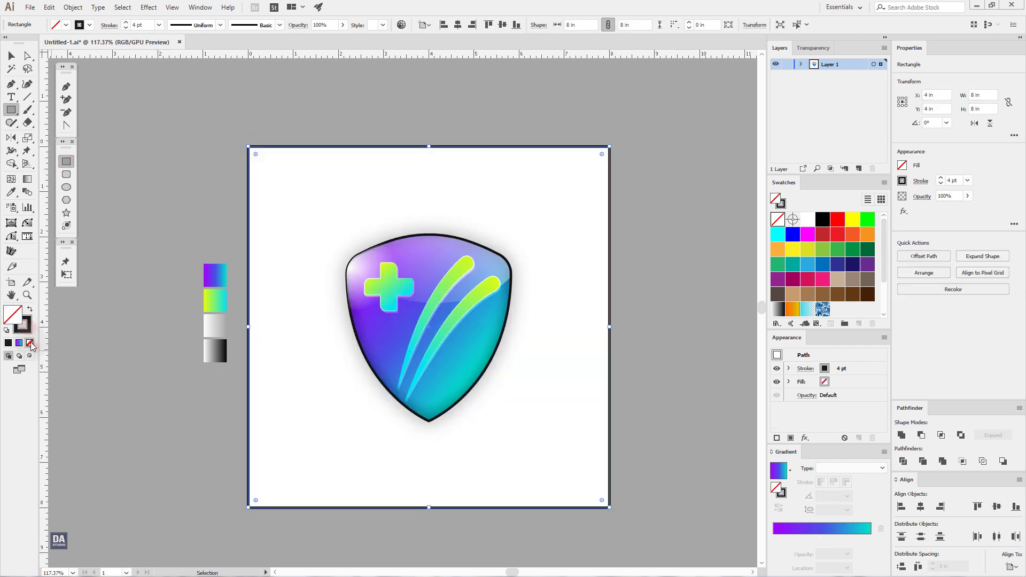
{"action": "left_click", "coordinate": [30, 310]}
{"action": "scroll", "coordinate": [843, 308], "scroll_direction": "down", "scroll_amount": 3}
{"action": "left_click", "coordinate": [824, 297]}
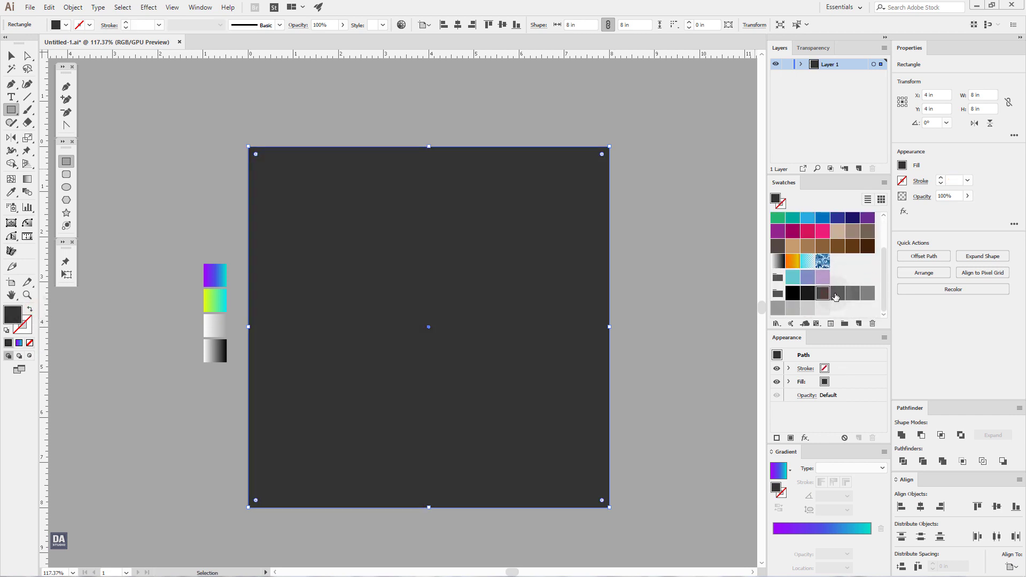
{"action": "left_click", "coordinate": [823, 295]}
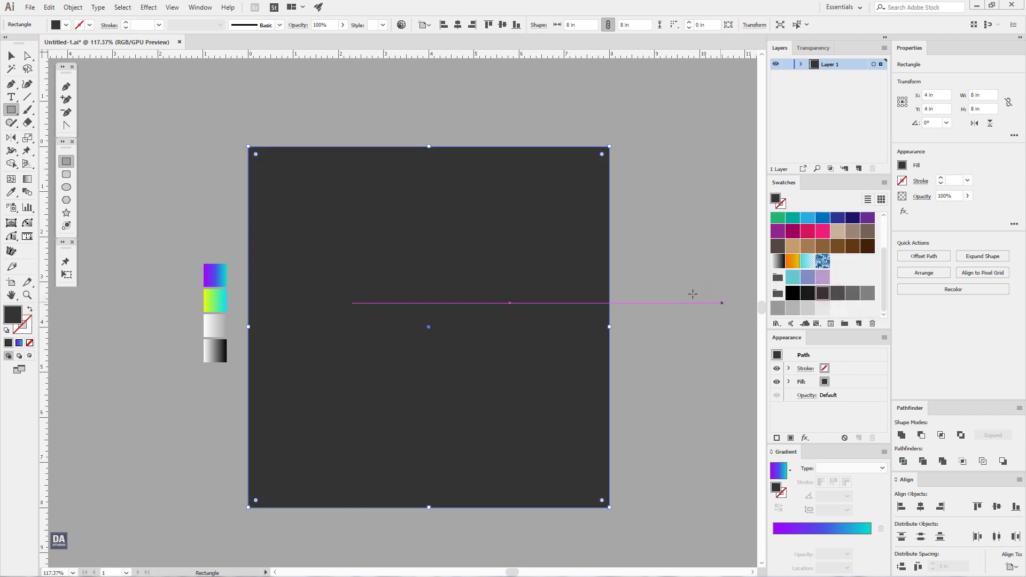
Send the dark grey square behind the shield logo.
{"action": "left_click", "coordinate": [538, 305]}
{"action": "right_click", "coordinate": [536, 305]}
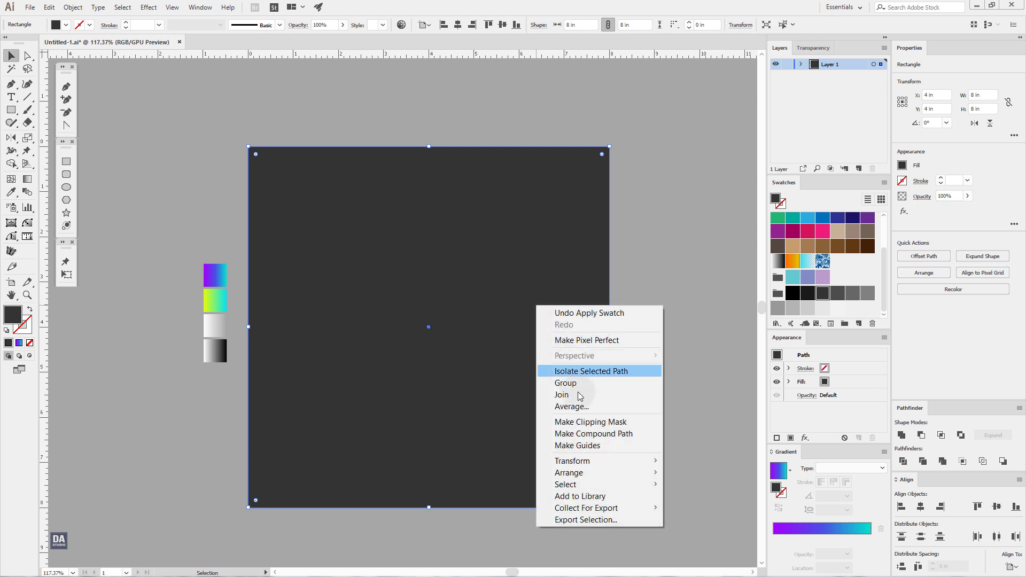
{"action": "mouse_move", "coordinate": [569, 473]}
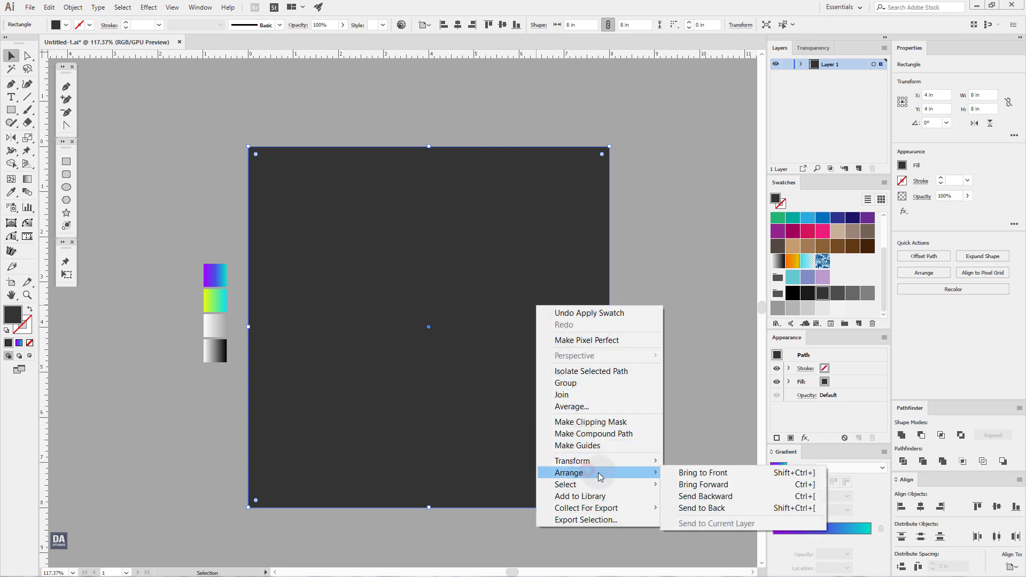
{"action": "left_click", "coordinate": [696, 508]}
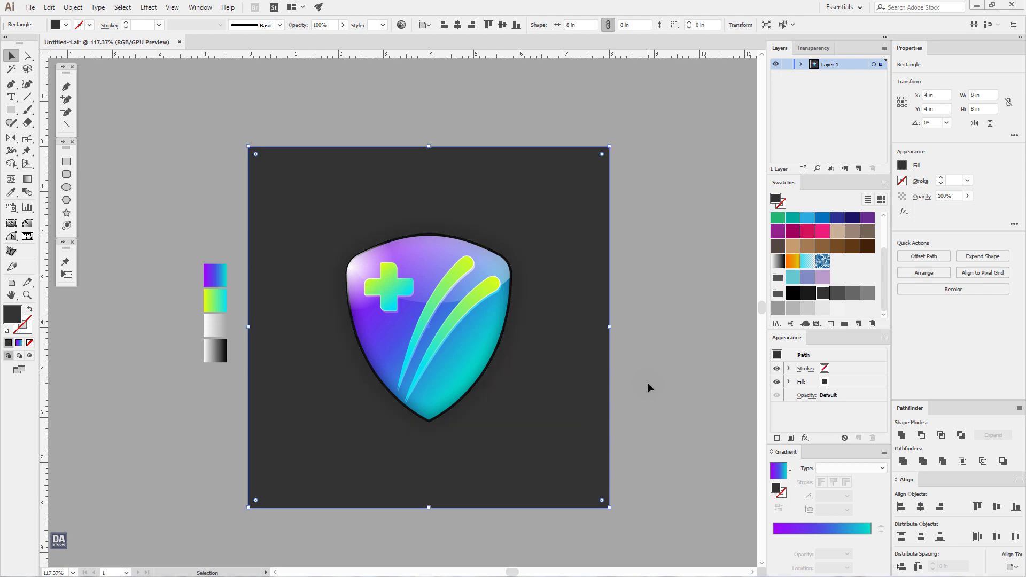
{"action": "left_click", "coordinate": [663, 409]}
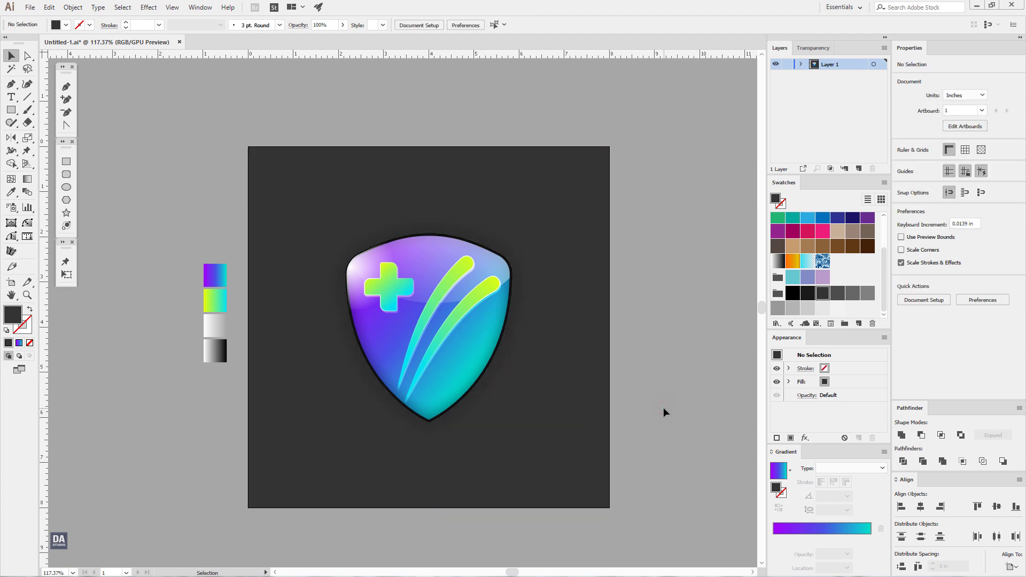